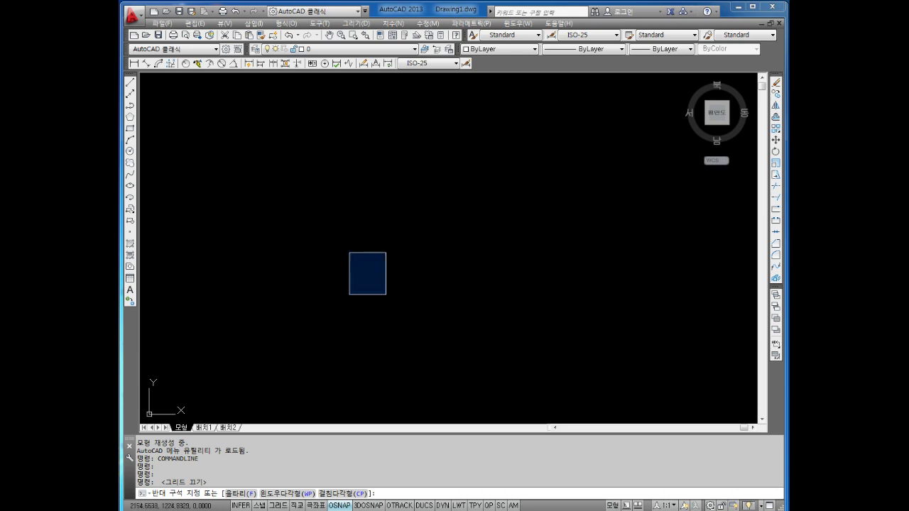
Hide the Dimension toolbar from the toolbar list, then show it again.
{"action": "key", "text": "Escape"}
{"action": "key", "text": "Escape"}
{"action": "key", "text": "Escape"}
{"action": "right_click", "coordinate": [517, 60]}
{"action": "left_click", "coordinate": [519, 111]}
{"action": "key", "text": "Escape"}
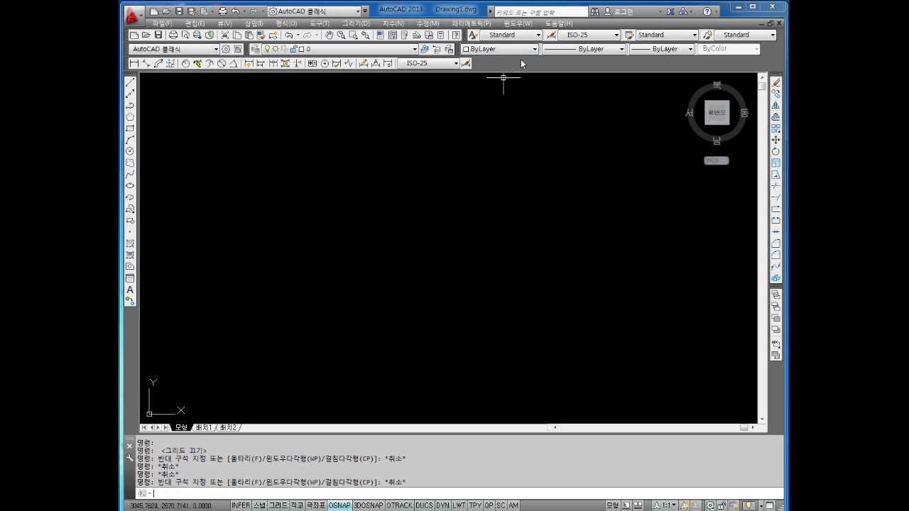
{"action": "key", "text": "Escape"}
{"action": "right_click", "coordinate": [521, 59]}
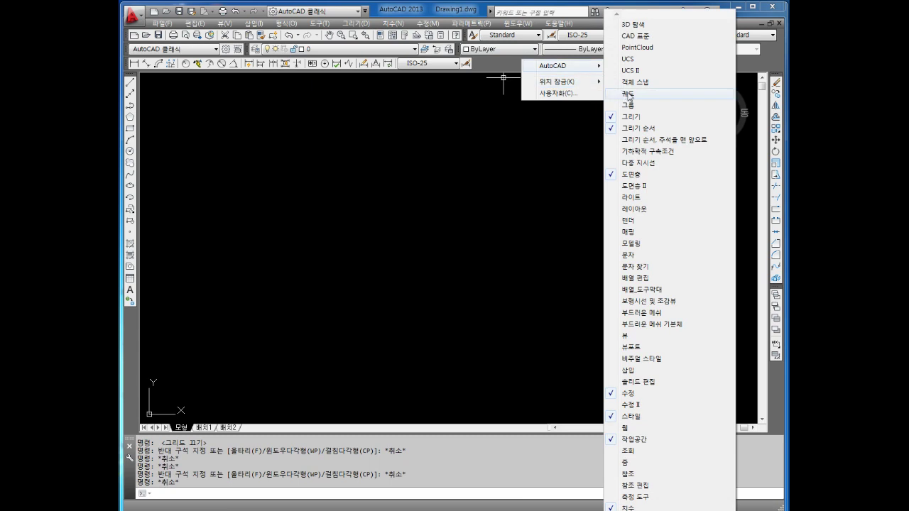
{"action": "mouse_move", "coordinate": [561, 65]}
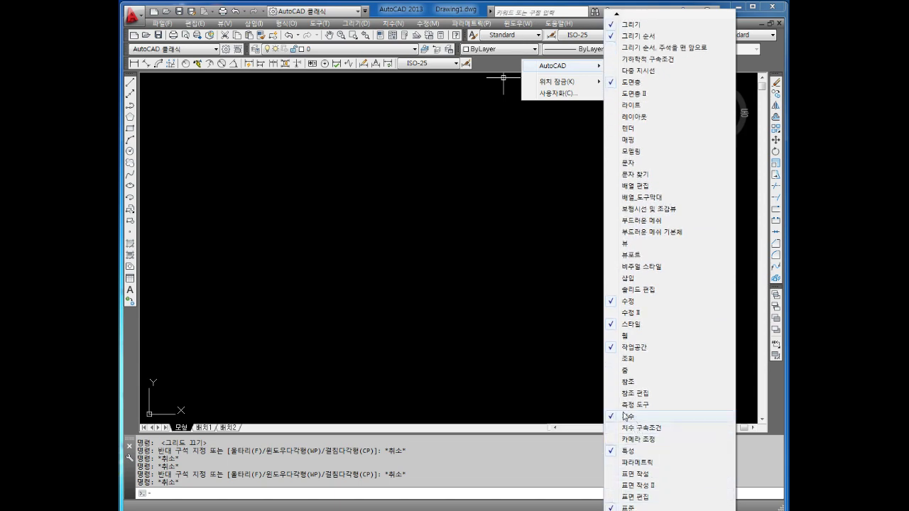
{"action": "left_click", "coordinate": [623, 418]}
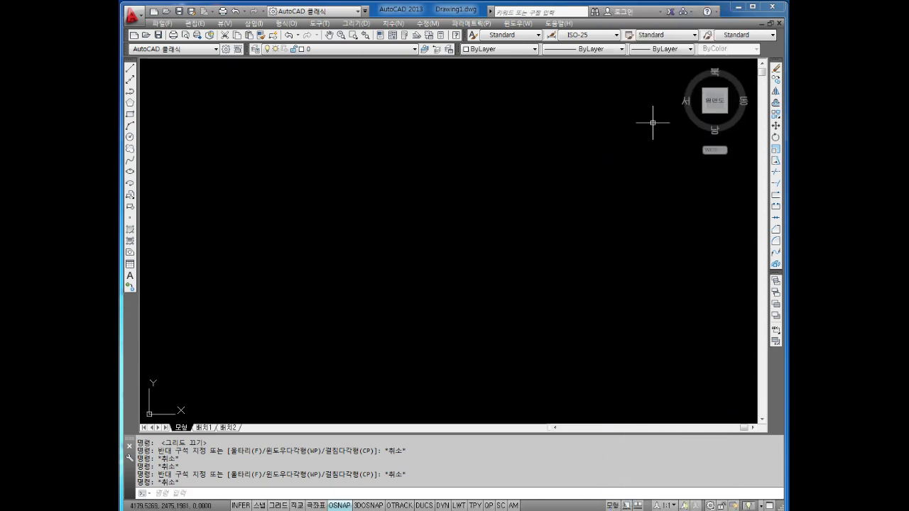
{"action": "right_click", "coordinate": [780, 57]}
{"action": "mouse_move", "coordinate": [743, 59]}
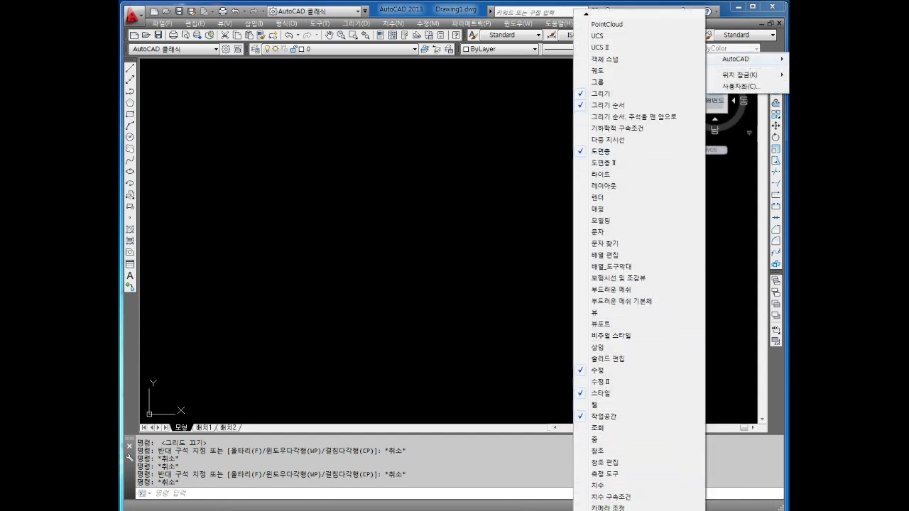
{"action": "left_click", "coordinate": [598, 417]}
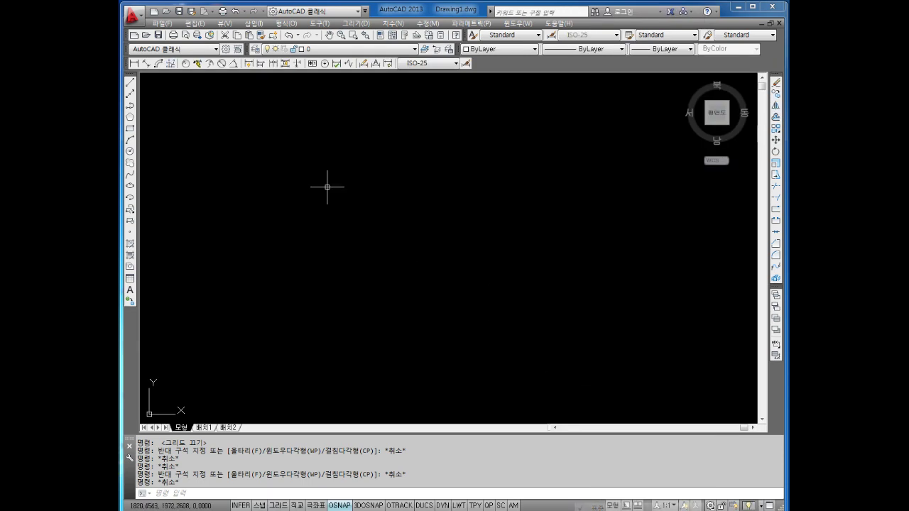
Float the Dimension toolbar over the drawing and open the Customize User Interface window.
{"action": "mouse_move", "coordinate": [127, 64]}
{"action": "left_mouse_down"}
{"action": "mouse_move", "coordinate": [174, 165]}
{"action": "mouse_move", "coordinate": [333, 174]}
{"action": "left_mouse_up"}
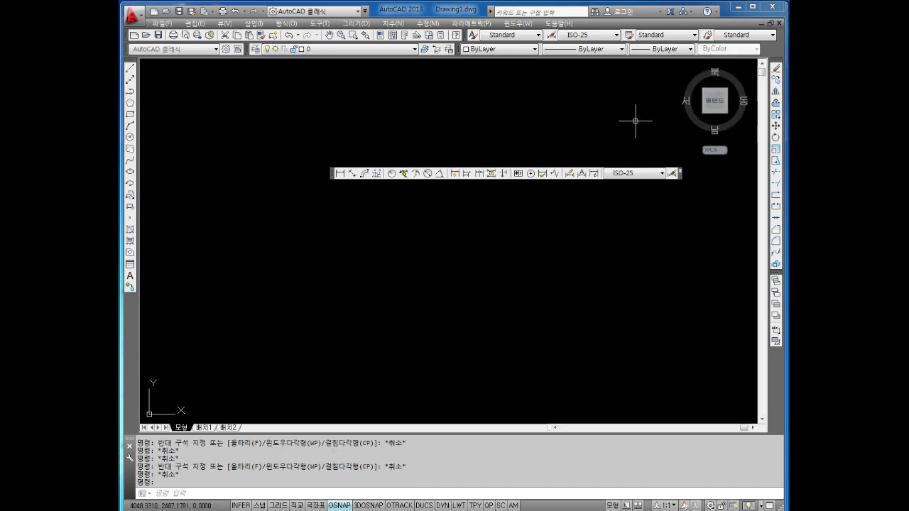
{"action": "mouse_move", "coordinate": [717, 112]}
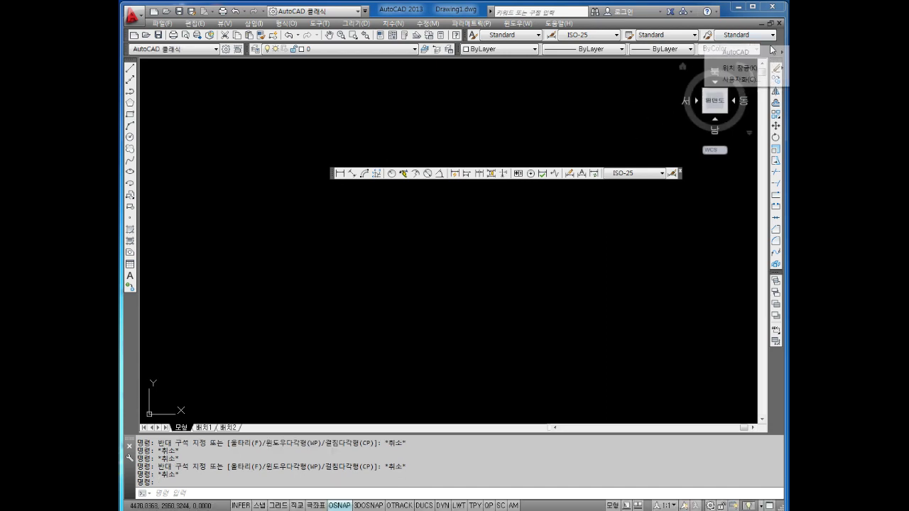
{"action": "right_click", "coordinate": [141, 308]}
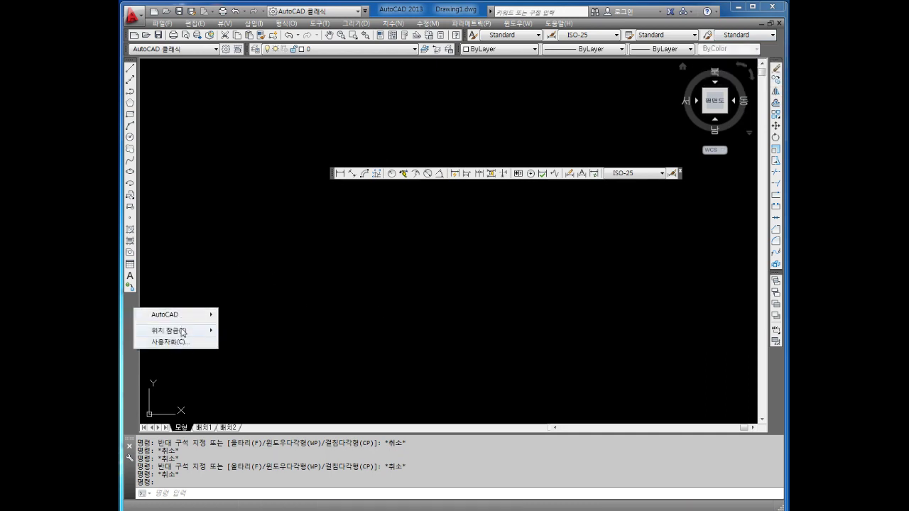
{"action": "left_click", "coordinate": [173, 343]}
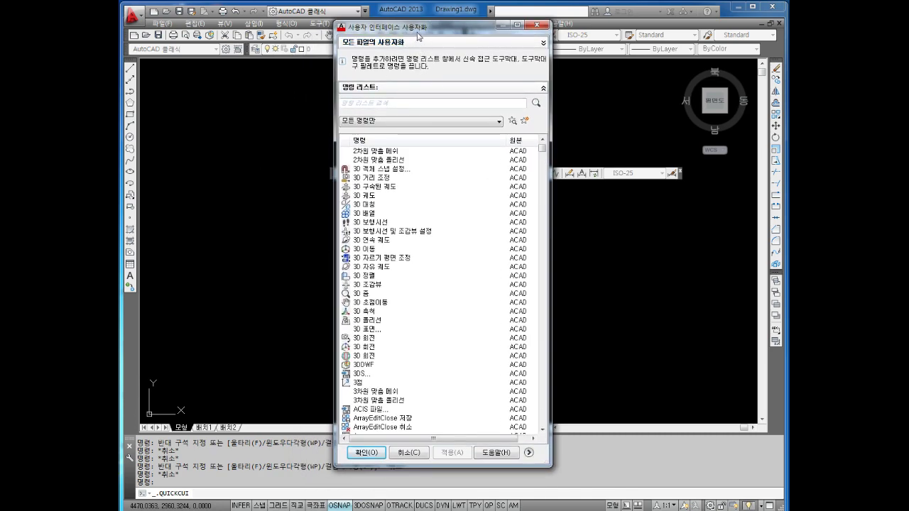
Filter CUI commands to 치수 and add the 치수, 지시선 command to the Dimension toolbar.
{"action": "left_click_drag", "start_coordinate": [429, 28], "coordinate": [434, 84]}
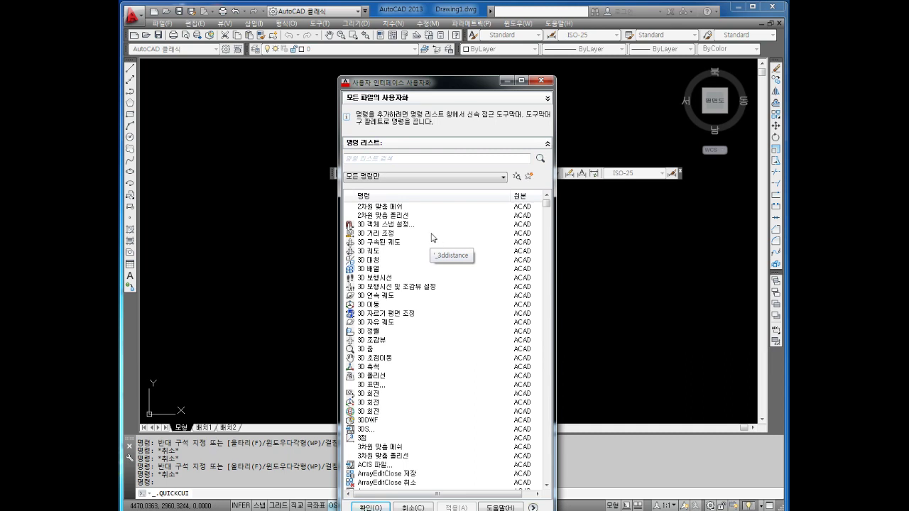
{"action": "left_click", "coordinate": [381, 178]}
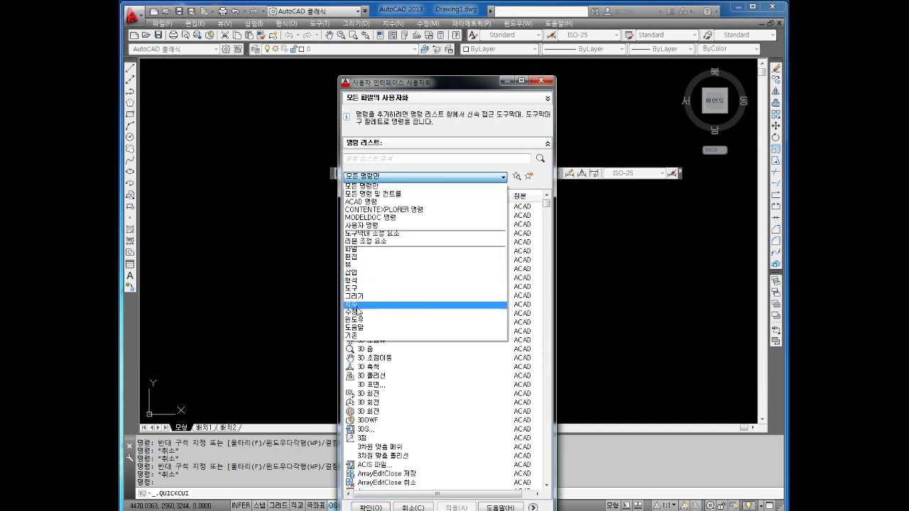
{"action": "left_click", "coordinate": [357, 306]}
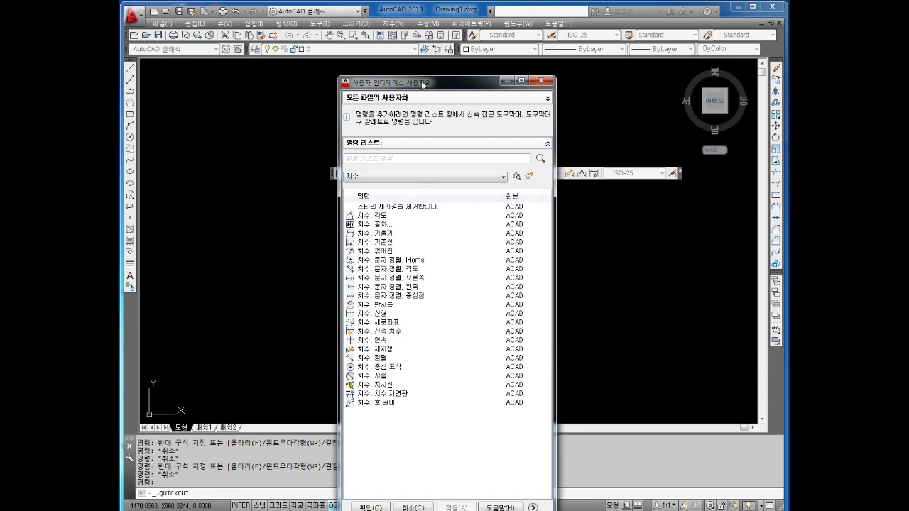
{"action": "left_click_drag", "start_coordinate": [425, 83], "coordinate": [539, 64]}
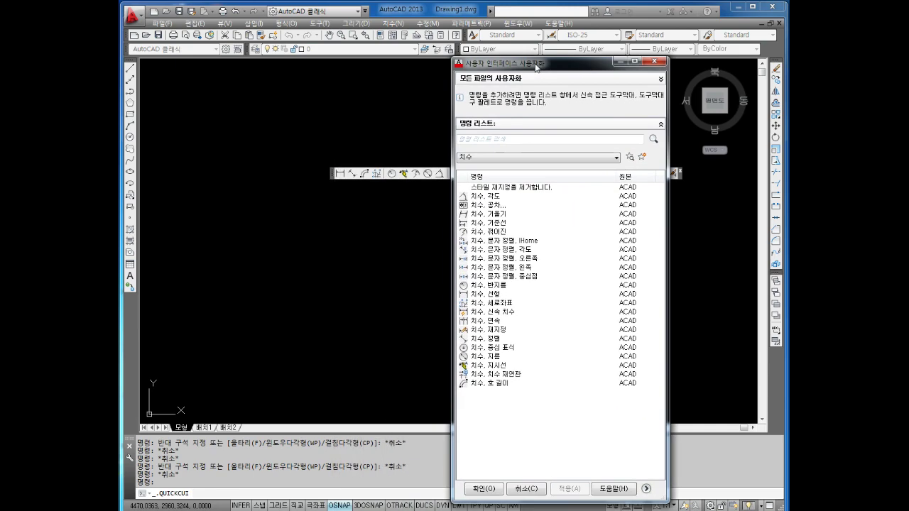
{"action": "left_click", "coordinate": [480, 366]}
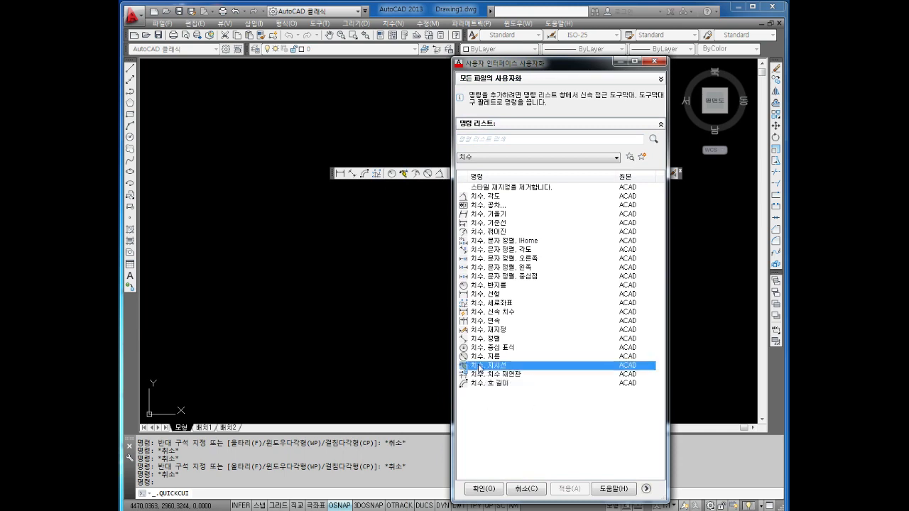
{"action": "mouse_move", "coordinate": [479, 368]}
{"action": "left_mouse_down"}
{"action": "mouse_move", "coordinate": [334, 177]}
{"action": "mouse_move", "coordinate": [229, 125]}
{"action": "mouse_move", "coordinate": [166, 109]}
{"action": "left_mouse_up"}
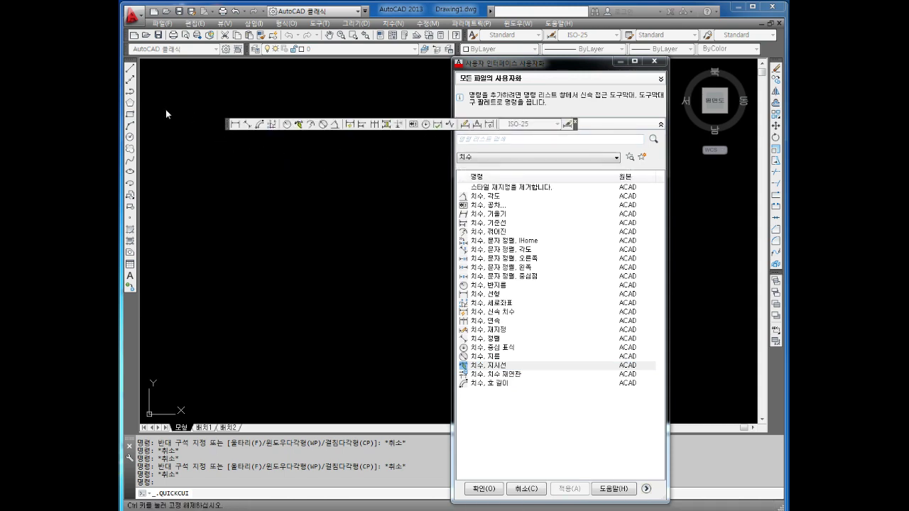
{"action": "left_click", "coordinate": [485, 366]}
{"action": "left_click_drag", "start_coordinate": [486, 367], "coordinate": [301, 114]}
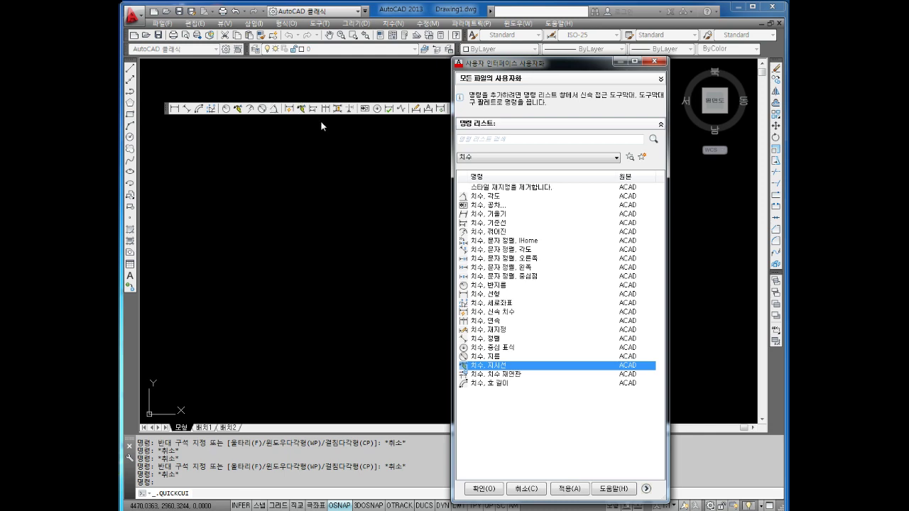
Remove the leader button from the Dimension toolbar, confirm deletion, and close CUI with 확인.
{"action": "mouse_move", "coordinate": [480, 367]}
{"action": "left_mouse_down"}
{"action": "mouse_move", "coordinate": [328, 222]}
{"action": "mouse_move", "coordinate": [314, 112]}
{"action": "left_mouse_up"}
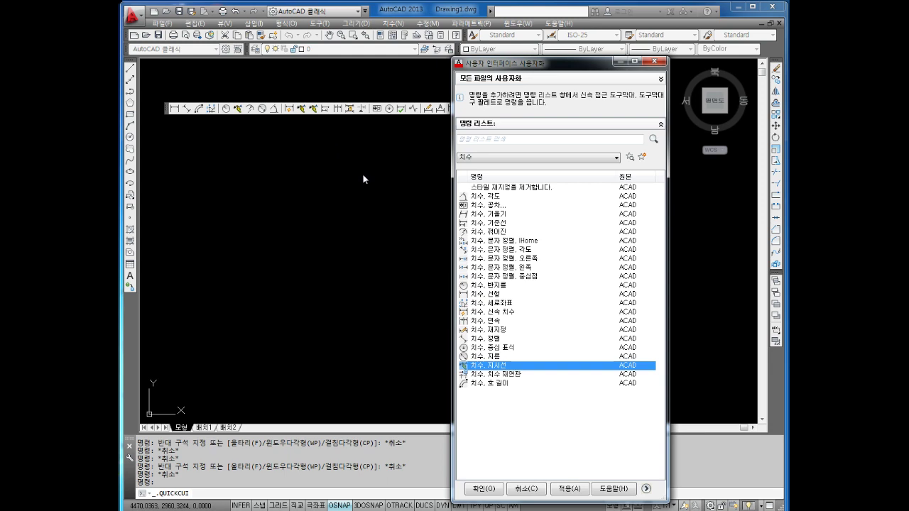
{"action": "left_click", "coordinate": [316, 112]}
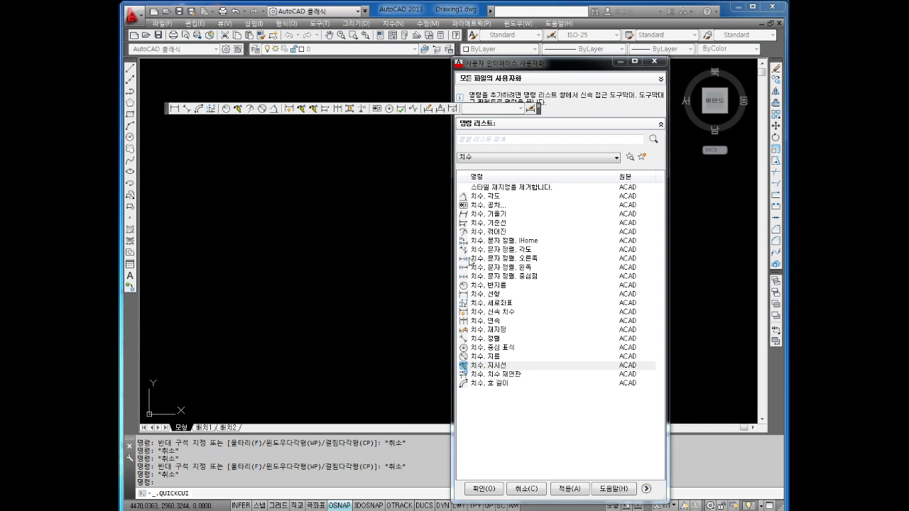
{"action": "left_click_drag", "start_coordinate": [308, 113], "coordinate": [325, 126]}
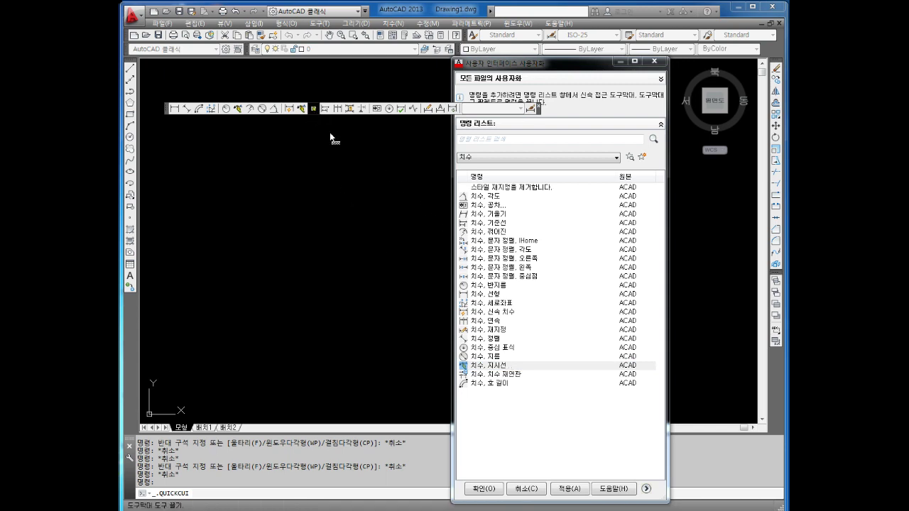
{"action": "left_click_drag", "start_coordinate": [470, 268], "coordinate": [500, 324]}
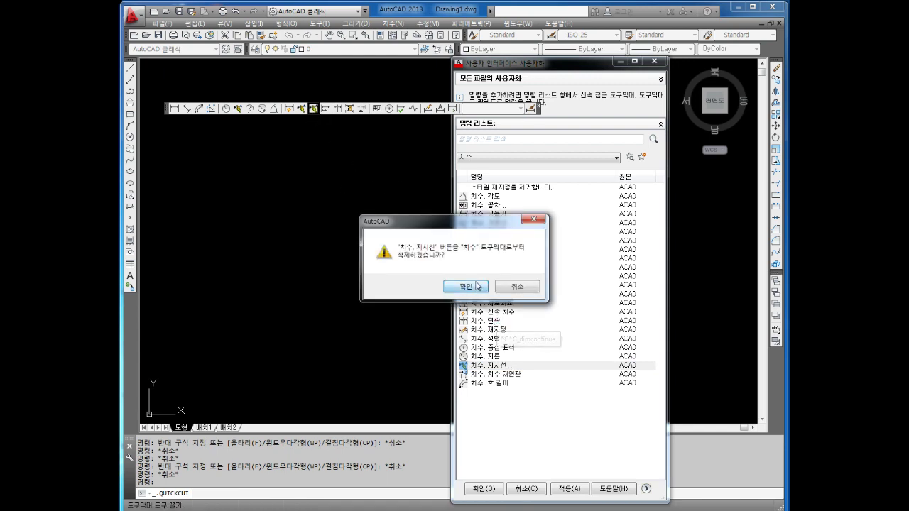
{"action": "left_click", "coordinate": [478, 286]}
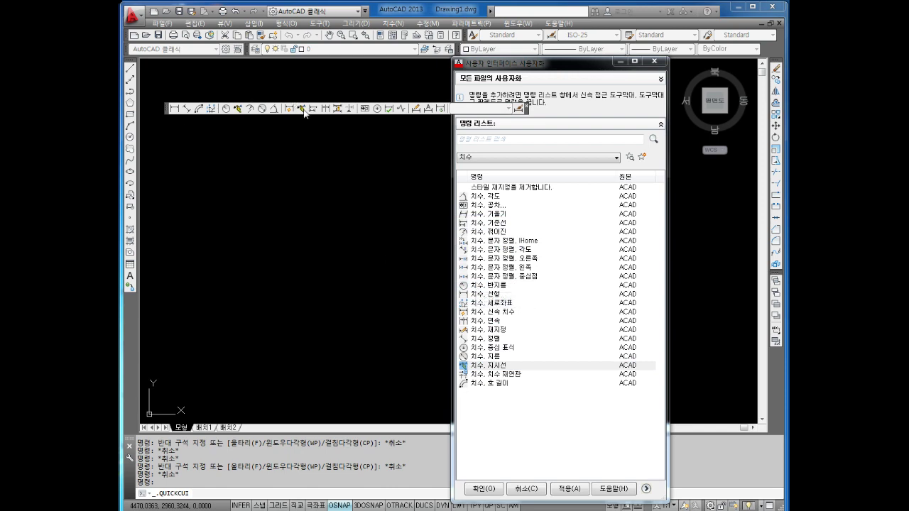
{"action": "left_click_drag", "start_coordinate": [305, 114], "coordinate": [493, 339]}
{"action": "left_click", "coordinate": [481, 287]}
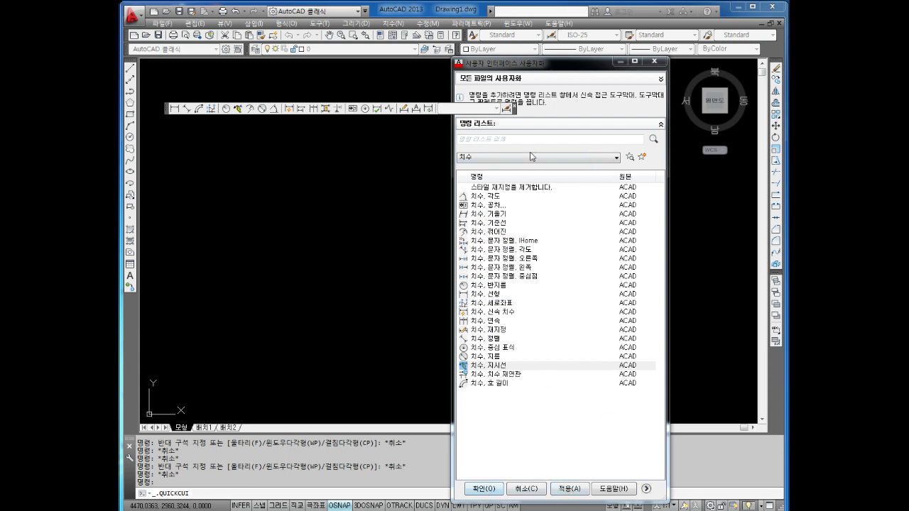
{"action": "left_click", "coordinate": [484, 488]}
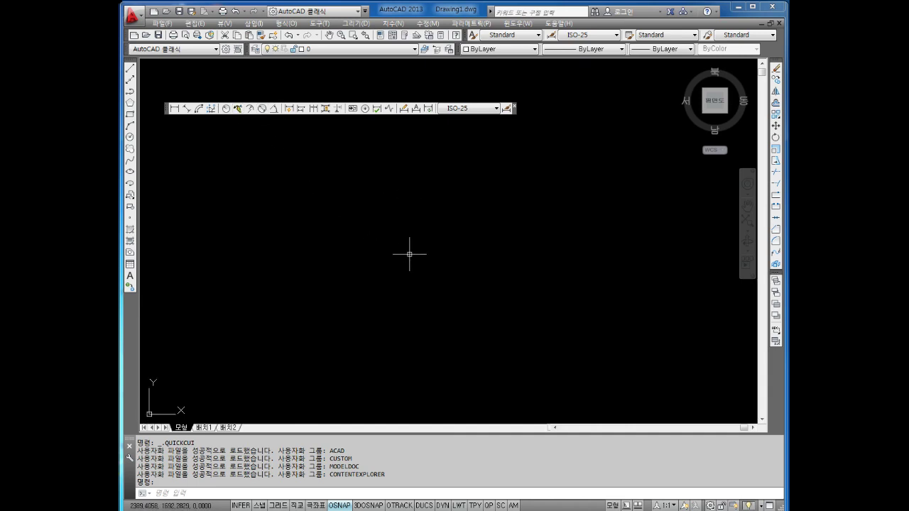
{"action": "key", "text": "Escape"}
{"action": "key", "text": "Escape"}
{"action": "key", "text": "Escape"}
{"action": "key", "text": "Escape"}
{"action": "key", "text": "Escape"}
{"action": "type", "text": "rec"}
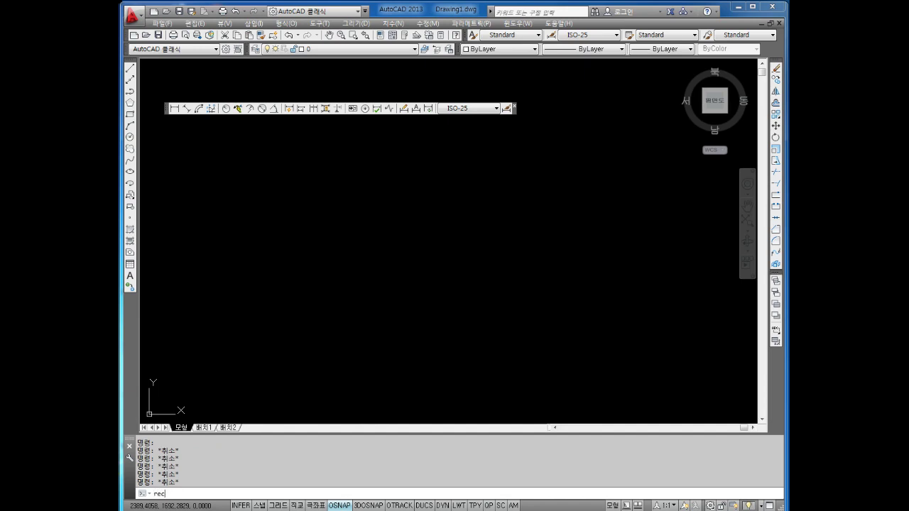
{"action": "key", "text": "Escape"}
{"action": "key", "text": "Escape"}
{"action": "key", "text": "Escape"}
{"action": "key", "text": "Escape"}
{"action": "key", "text": "Escape"}
{"action": "key", "text": "Return"}
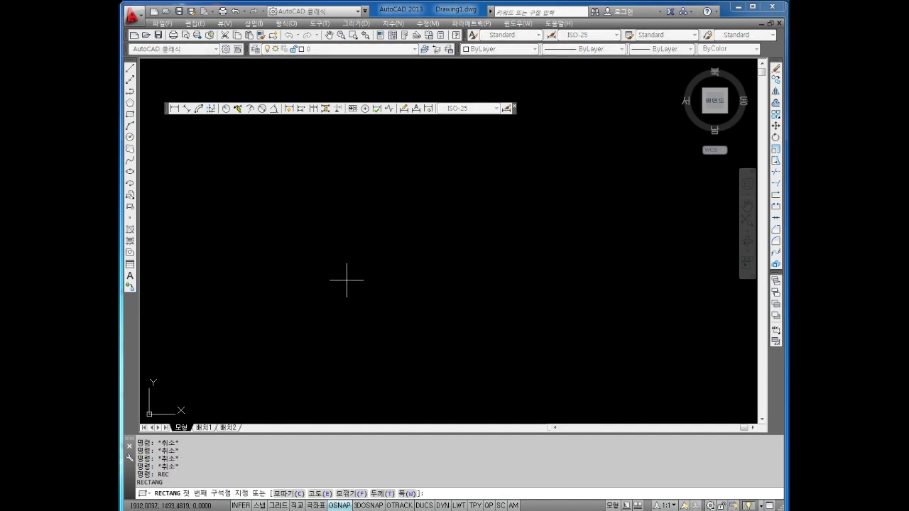
{"action": "left_click", "coordinate": [372, 291]}
{"action": "type", "text": "@50,50"}
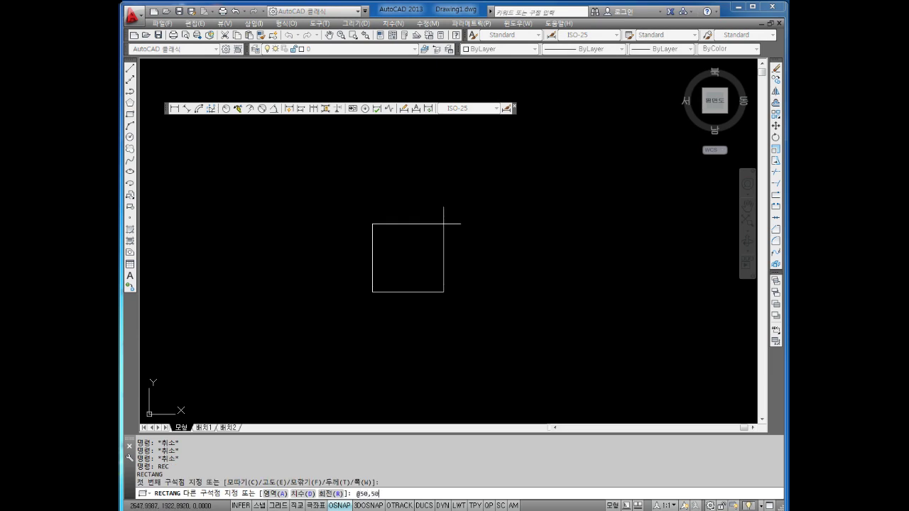
{"action": "key", "text": "Return"}
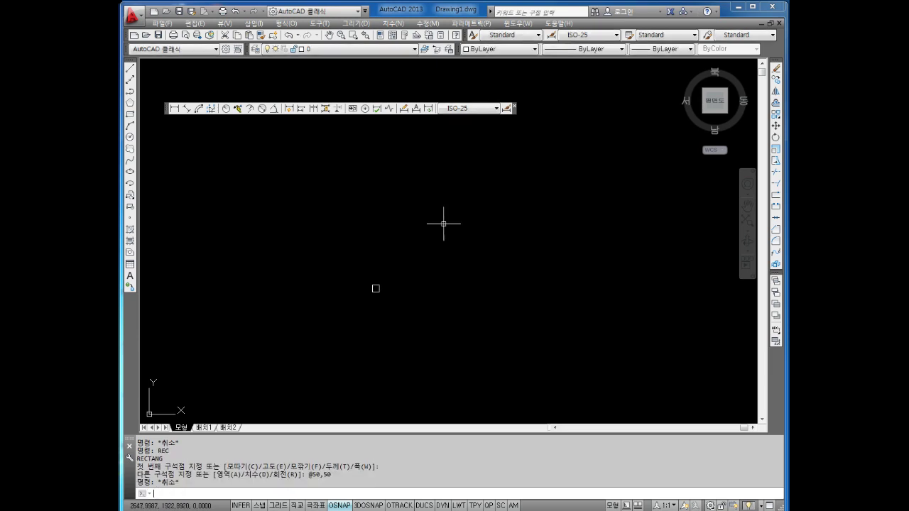
{"action": "key", "text": "Escape"}
{"action": "key", "text": "Escape"}
{"action": "key", "text": "Escape"}
Zoom and pan to centre the square in the view.
{"action": "scroll", "coordinate": [379, 278], "scroll_direction": "up", "scroll_amount": 5}
{"action": "scroll", "coordinate": [339, 341], "scroll_direction": "up", "scroll_amount": 5}
{"action": "middle_click_drag", "start_coordinate": [340, 342], "coordinate": [455, 206]}
{"action": "middle_click_drag", "start_coordinate": [382, 250], "coordinate": [456, 206]}
{"action": "middle_click_drag", "start_coordinate": [402, 214], "coordinate": [417, 223]}
{"action": "key", "text": "Escape"}
{"action": "key", "text": "Escape"}
{"action": "key", "text": "Escape"}
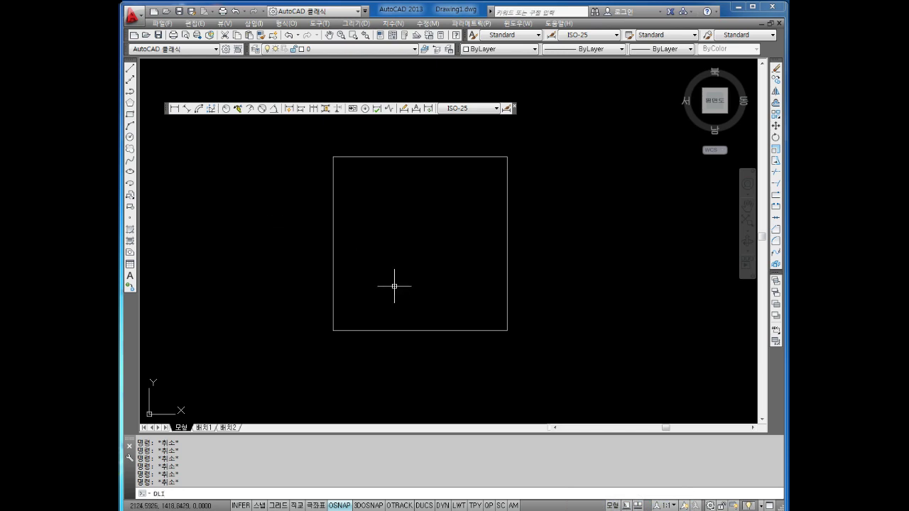
{"action": "key", "text": "Return"}
{"action": "key", "text": "Escape"}
{"action": "key", "text": "Escape"}
{"action": "key", "text": "Escape"}
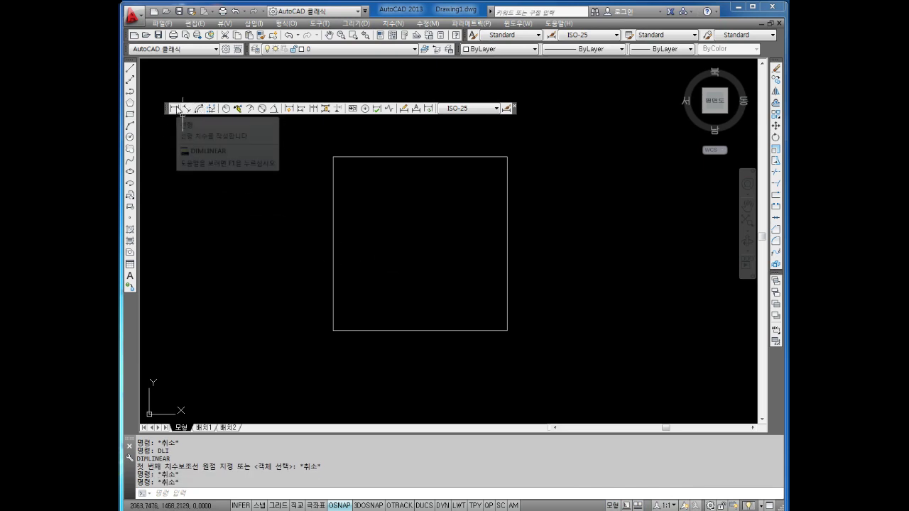
Add a 50 linear dimension below the square's bottom edge.
{"action": "left_click", "coordinate": [174, 109]}
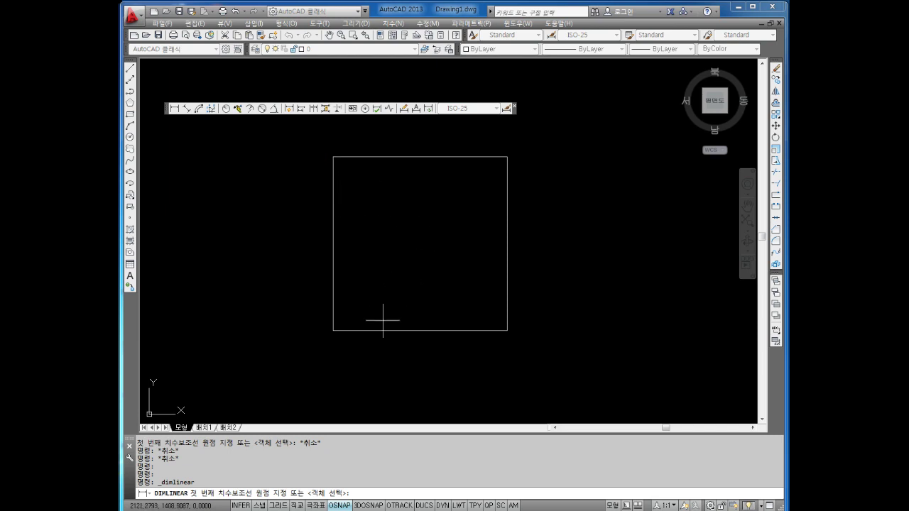
{"action": "left_click", "coordinate": [333, 330]}
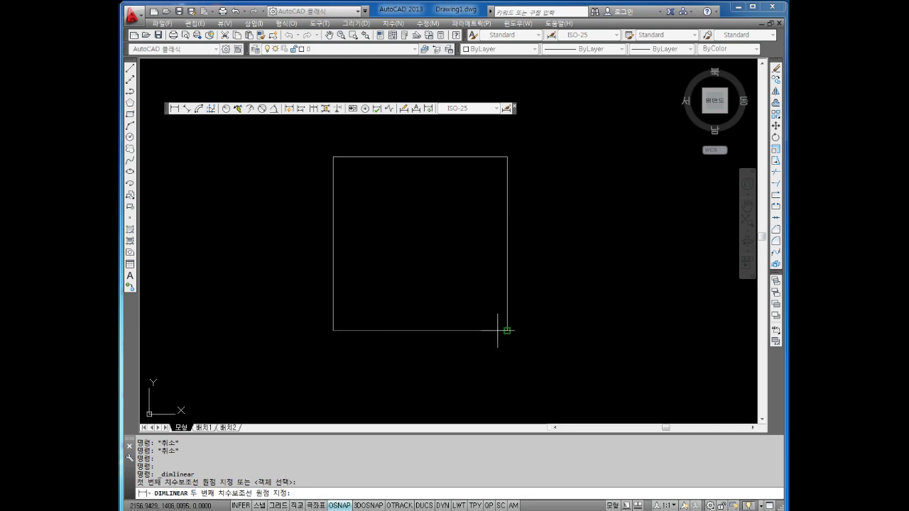
{"action": "left_click", "coordinate": [507, 331]}
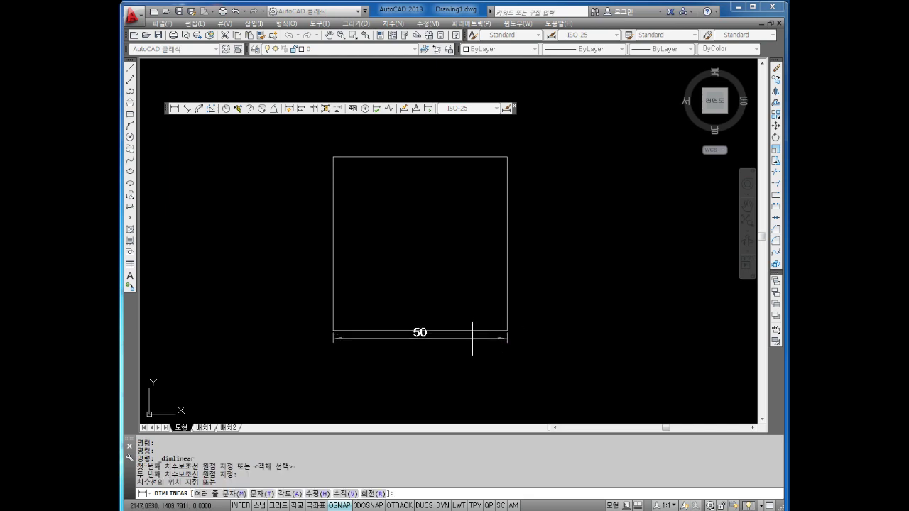
{"action": "left_click", "coordinate": [435, 361]}
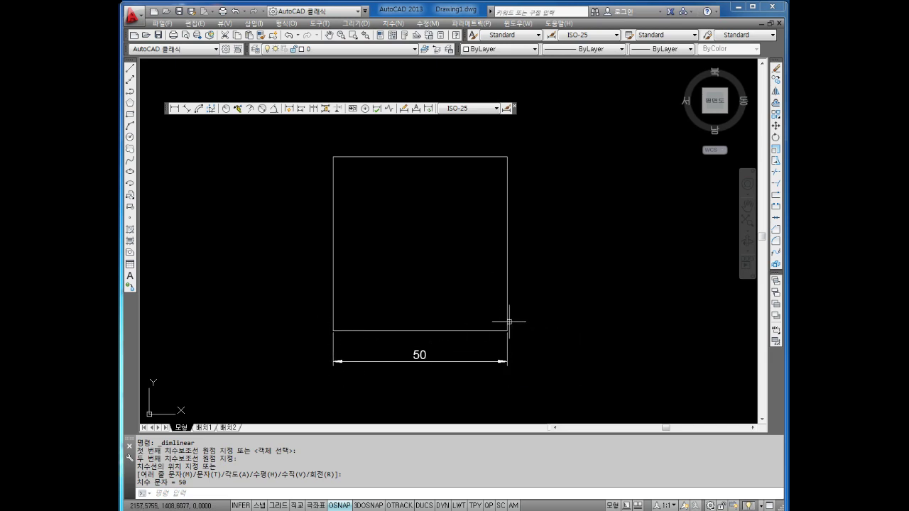
Add a vertical 50 dimension along the square's right side.
{"action": "key", "text": "Return"}
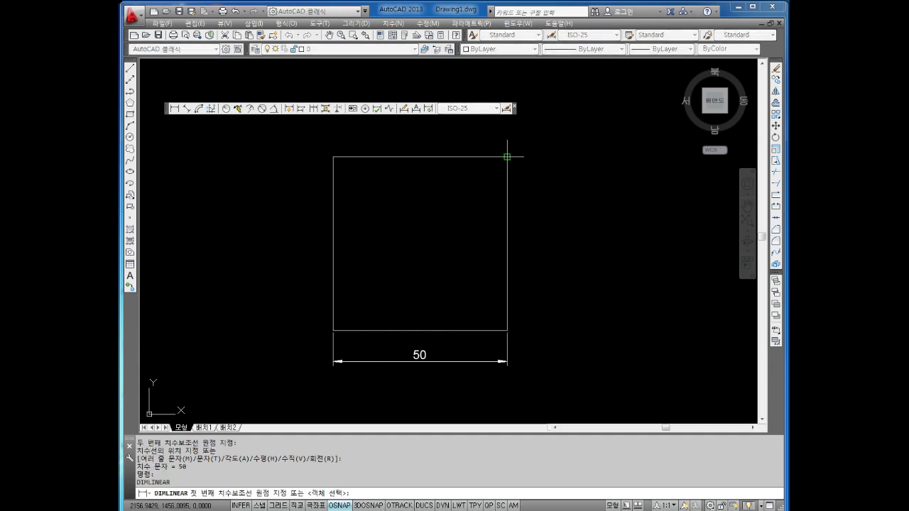
{"action": "left_click", "coordinate": [507, 157]}
{"action": "left_click", "coordinate": [507, 330]}
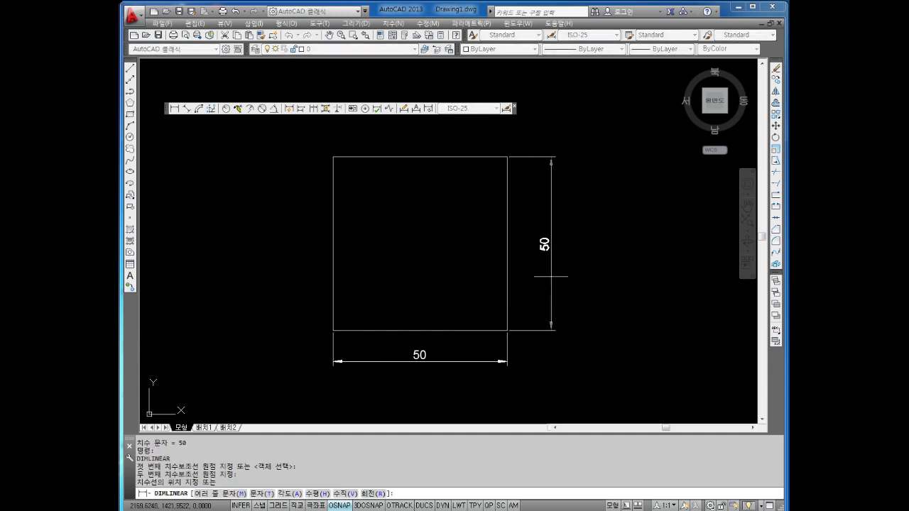
{"action": "left_click", "coordinate": [550, 280]}
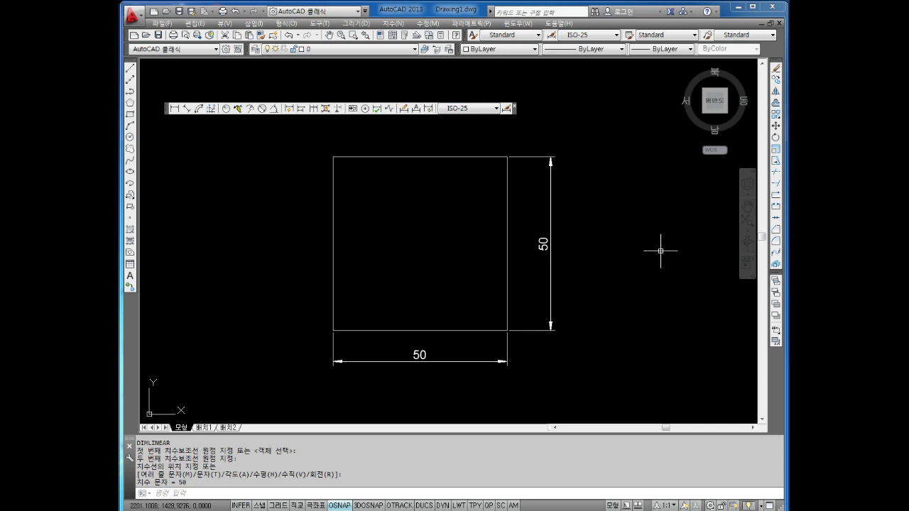
{"action": "scroll", "coordinate": [660, 251], "scroll_direction": "down", "scroll_amount": 1}
{"action": "scroll", "coordinate": [681, 272], "scroll_direction": "up", "scroll_amount": 1}
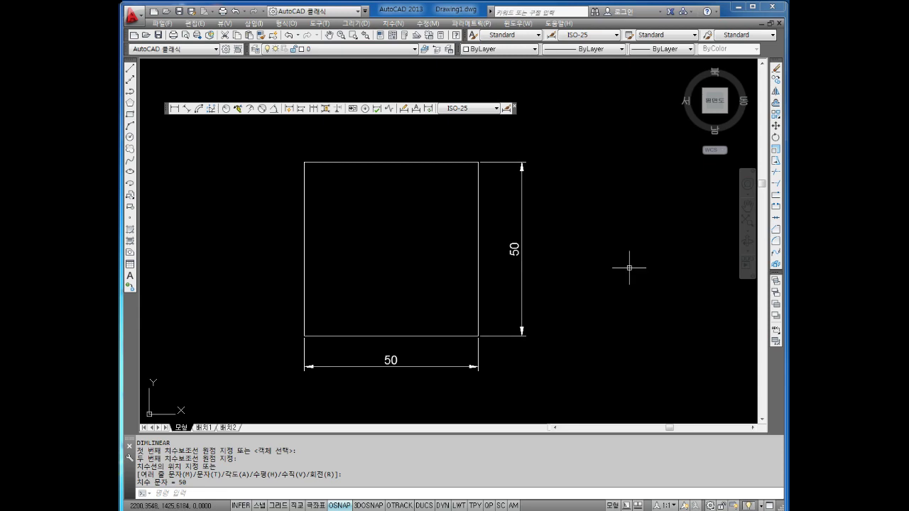
{"action": "scroll", "coordinate": [630, 268], "scroll_direction": "down", "scroll_amount": 2}
{"action": "middle_click_drag", "start_coordinate": [516, 241], "coordinate": [430, 280]}
{"action": "key", "text": "Escape"}
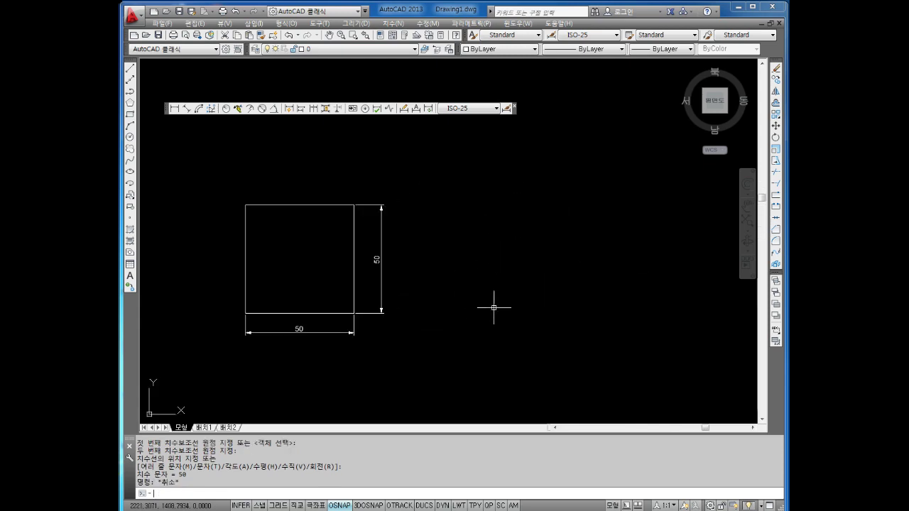
{"action": "middle_click_drag", "start_coordinate": [494, 307], "coordinate": [389, 292]}
{"action": "key", "text": "Escape"}
{"action": "key", "text": "Escape"}
{"action": "key", "text": "Escape"}
{"action": "key", "text": "Escape"}
{"action": "key", "text": "Escape"}
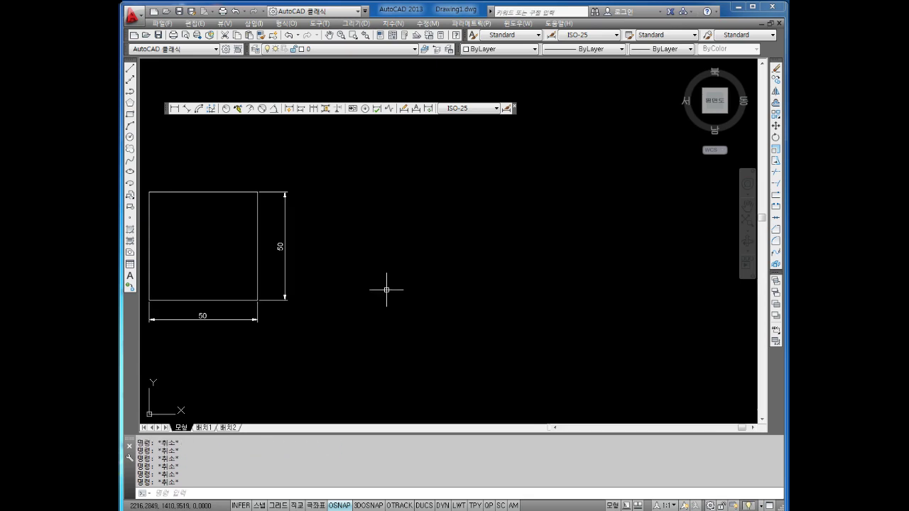
{"action": "key", "text": "Return"}
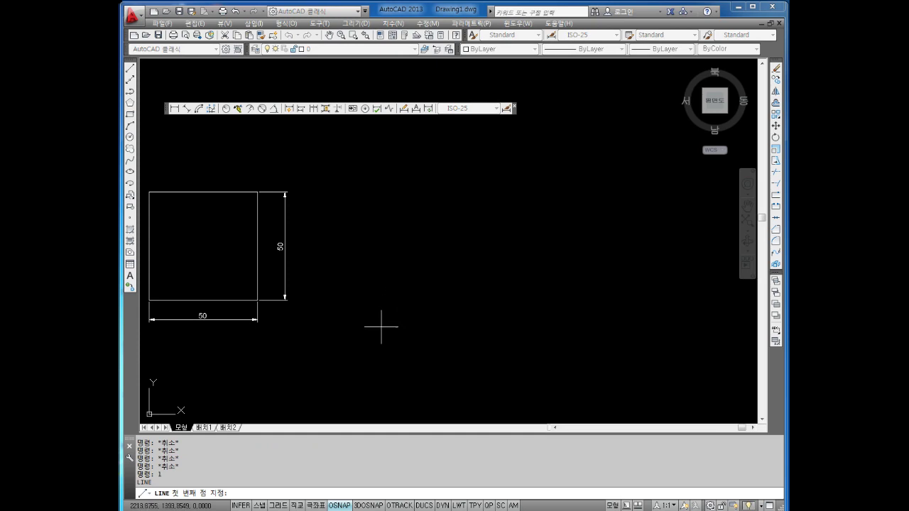
{"action": "left_click", "coordinate": [349, 316]}
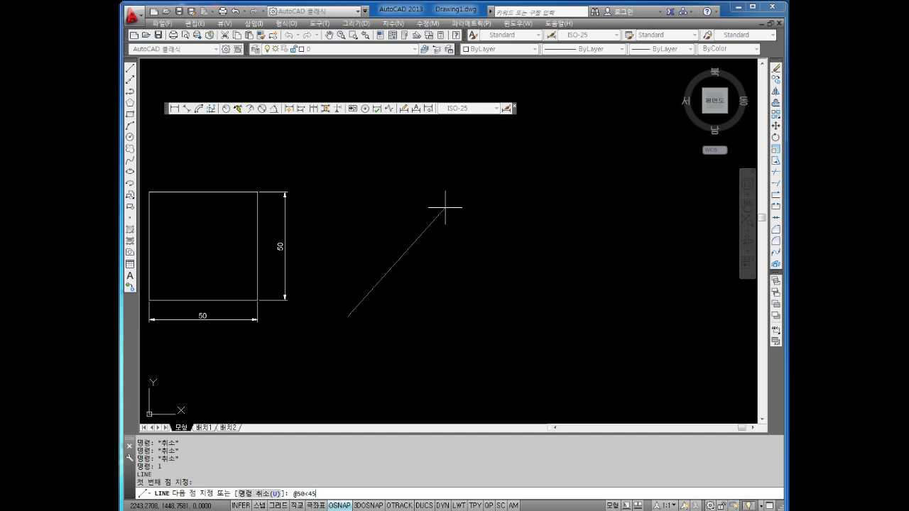
{"action": "key", "text": "Return"}
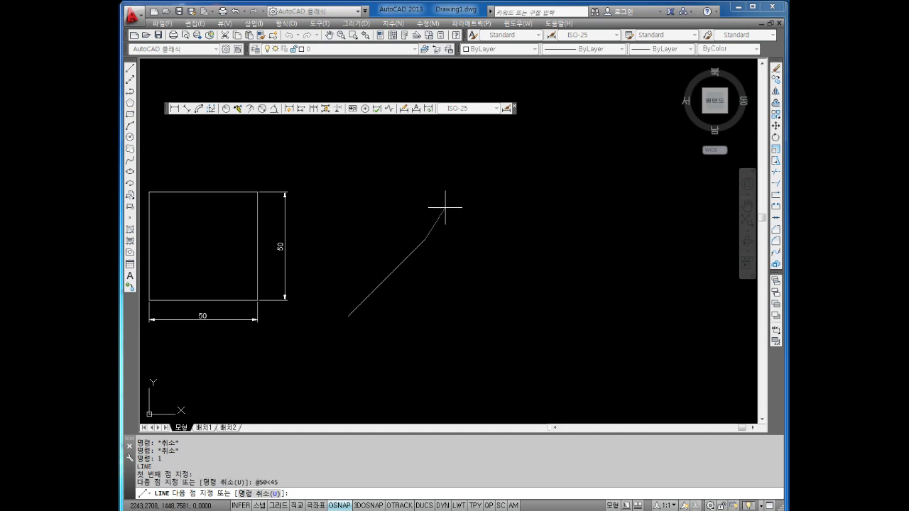
{"action": "key", "text": "Escape"}
{"action": "key", "text": "Escape"}
{"action": "middle_click_drag", "start_coordinate": [384, 286], "coordinate": [384, 264]}
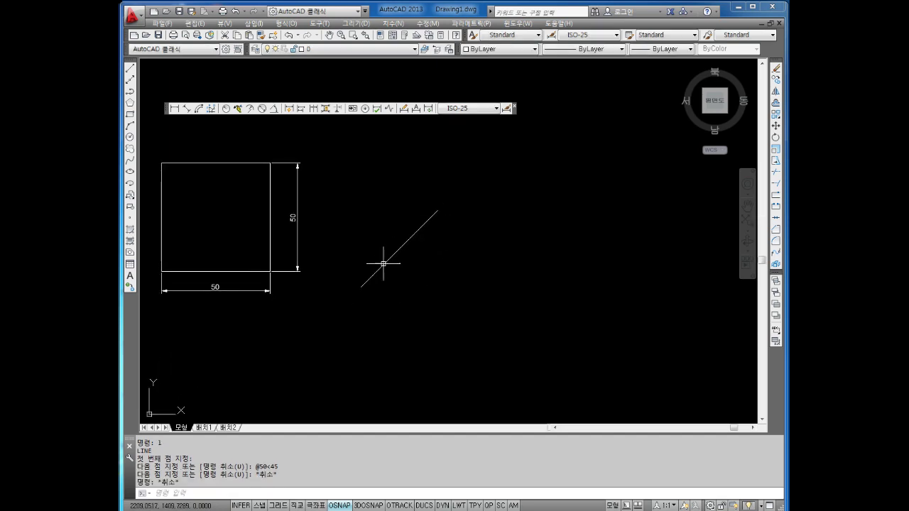
{"action": "scroll", "coordinate": [384, 264], "scroll_direction": "up", "scroll_amount": 2}
{"action": "mouse_move", "coordinate": [325, 256]}
{"action": "middle_mouse_down"}
{"action": "mouse_move", "coordinate": [365, 239]}
{"action": "mouse_move", "coordinate": [412, 270]}
{"action": "middle_mouse_up"}
{"action": "key", "text": "Escape"}
{"action": "key", "text": "Escape"}
{"action": "scroll", "coordinate": [428, 233], "scroll_direction": "up", "scroll_amount": 3}
{"action": "scroll", "coordinate": [428, 234], "scroll_direction": "down", "scroll_amount": 3}
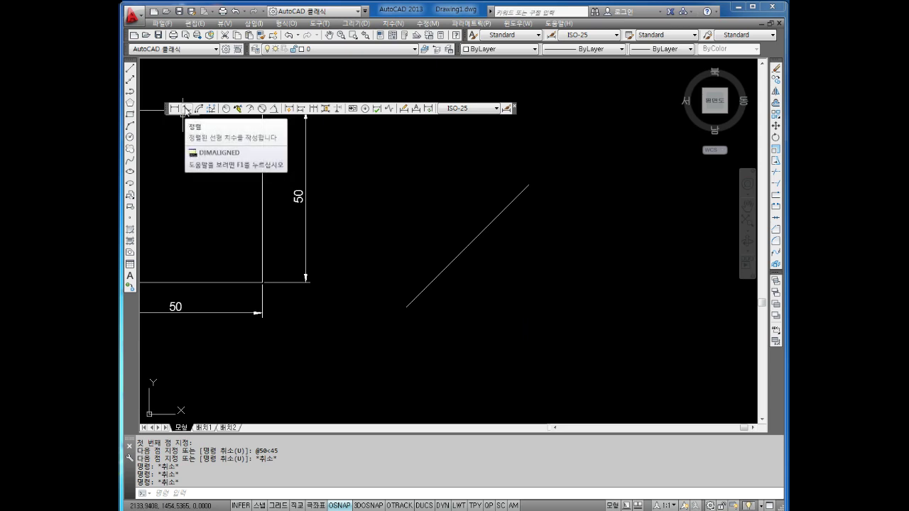
Place an aligned 50 dimension beside the diagonal line, picking both its endpoints.
{"action": "left_click", "coordinate": [187, 109]}
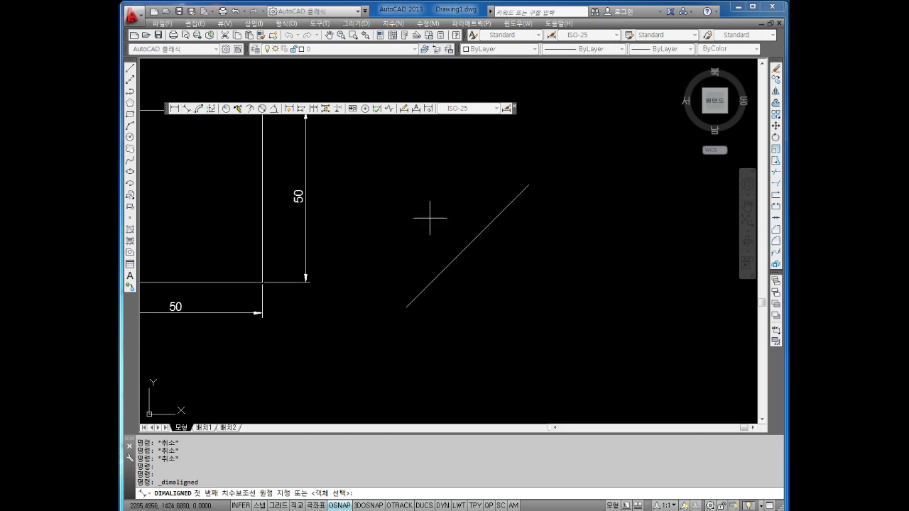
{"action": "left_click", "coordinate": [406, 307]}
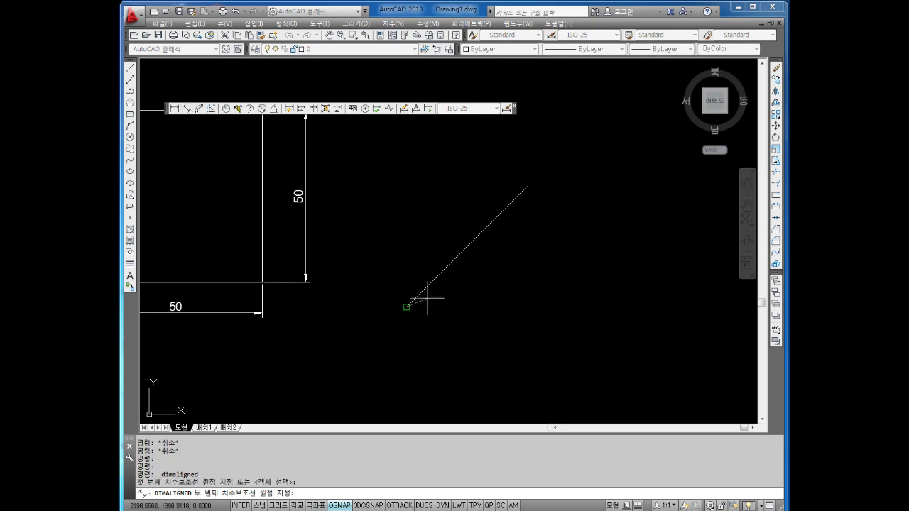
{"action": "left_click", "coordinate": [529, 186]}
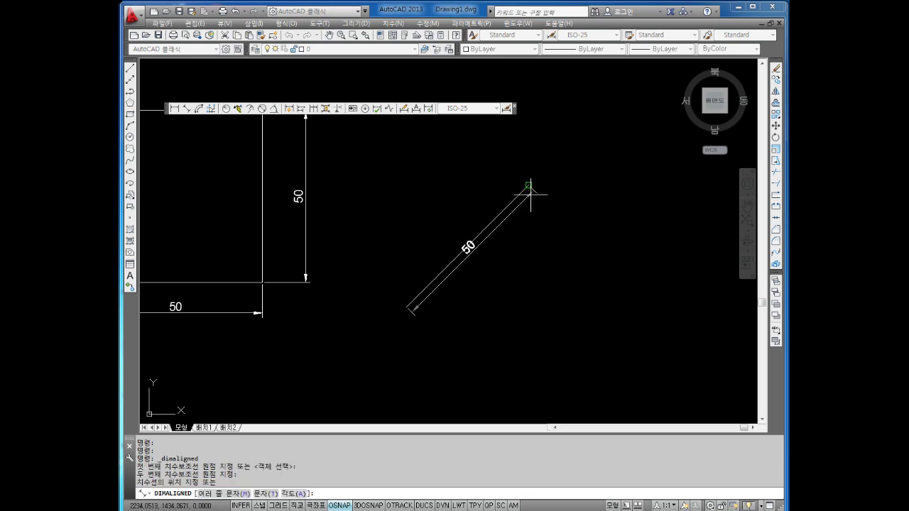
{"action": "left_click", "coordinate": [532, 241]}
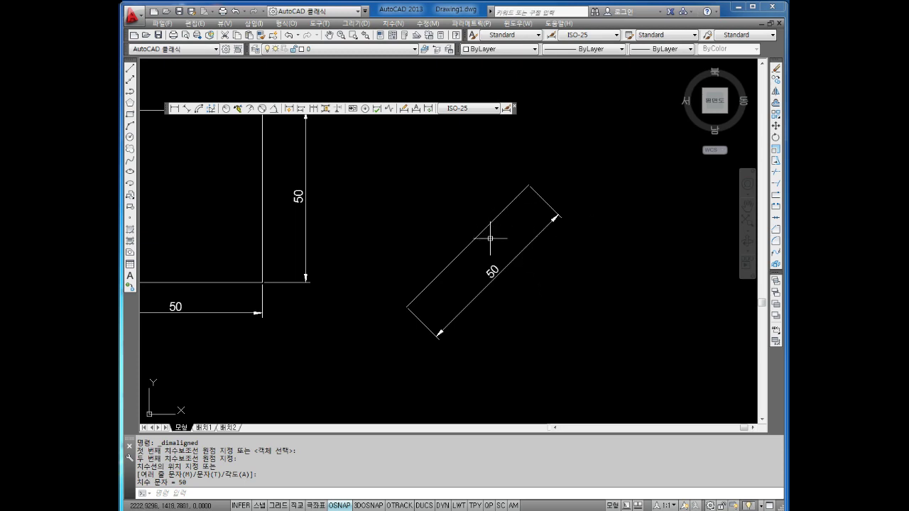
{"action": "scroll", "coordinate": [427, 291], "scroll_direction": "up", "scroll_amount": 2}
Draw a horizontal line rightward from the diagonal's lower end with Ortho on.
{"action": "middle_click_drag", "start_coordinate": [432, 288], "coordinate": [422, 286]}
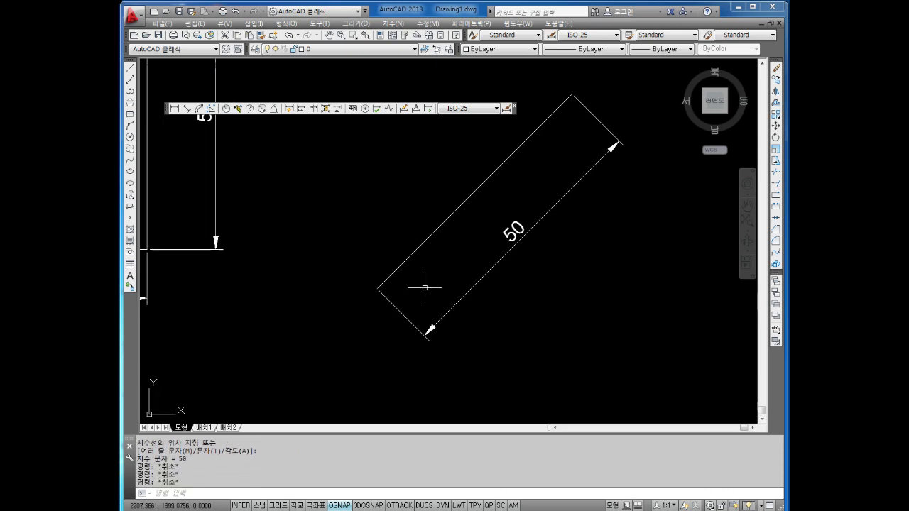
{"action": "type", "text": "l"}
{"action": "key", "text": "Return"}
{"action": "left_click", "coordinate": [378, 289]}
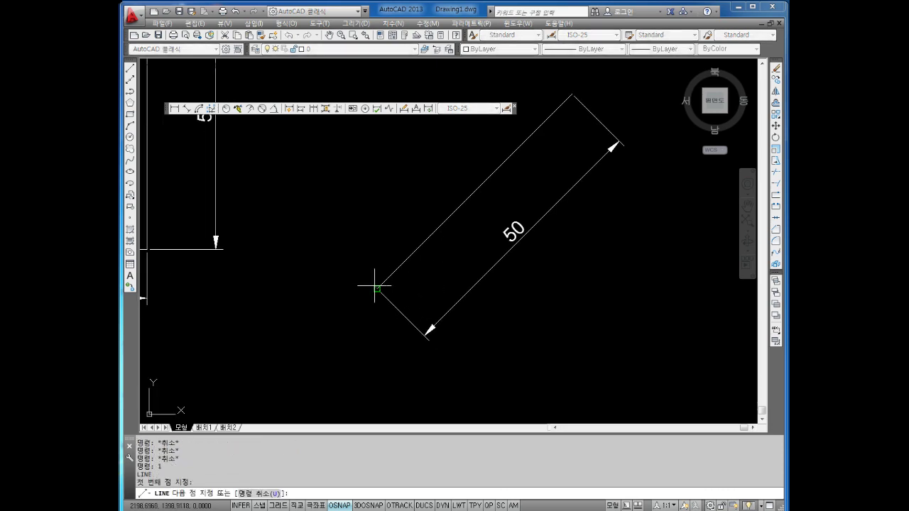
{"action": "key", "text": "F8"}
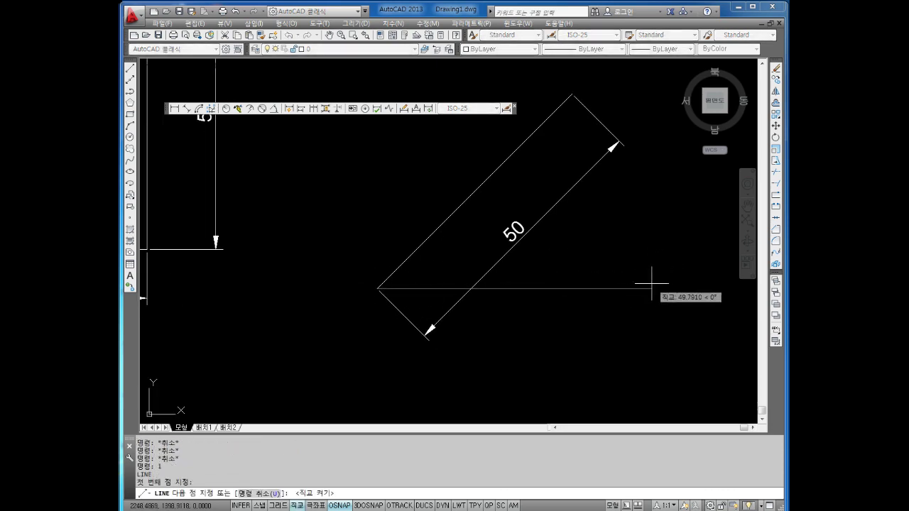
{"action": "left_click", "coordinate": [653, 337]}
{"action": "key", "text": "Escape"}
{"action": "key", "text": "Escape"}
{"action": "key", "text": "Escape"}
Move the aligned 50 dimension to the diagonal's upper-left side.
{"action": "middle_click_drag", "start_coordinate": [576, 256], "coordinate": [558, 254]}
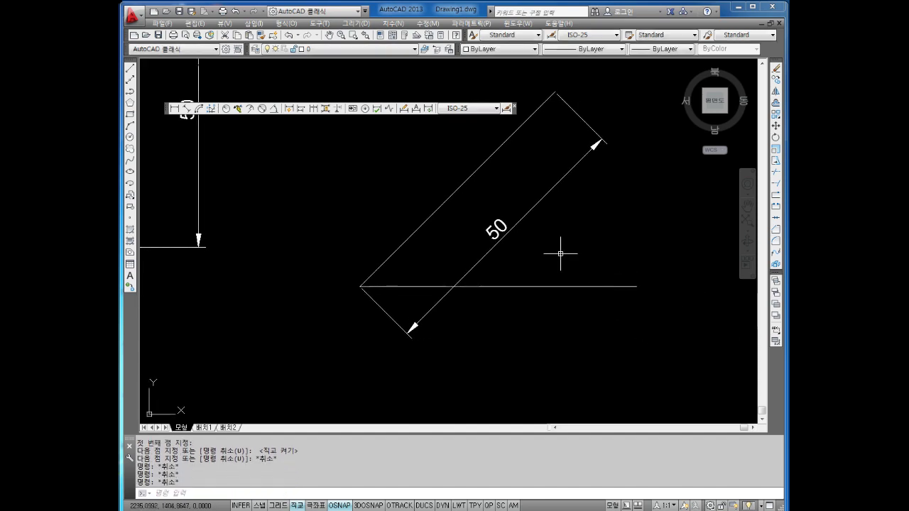
{"action": "left_click", "coordinate": [501, 235]}
{"action": "key", "text": "Escape"}
{"action": "left_click", "coordinate": [497, 229]}
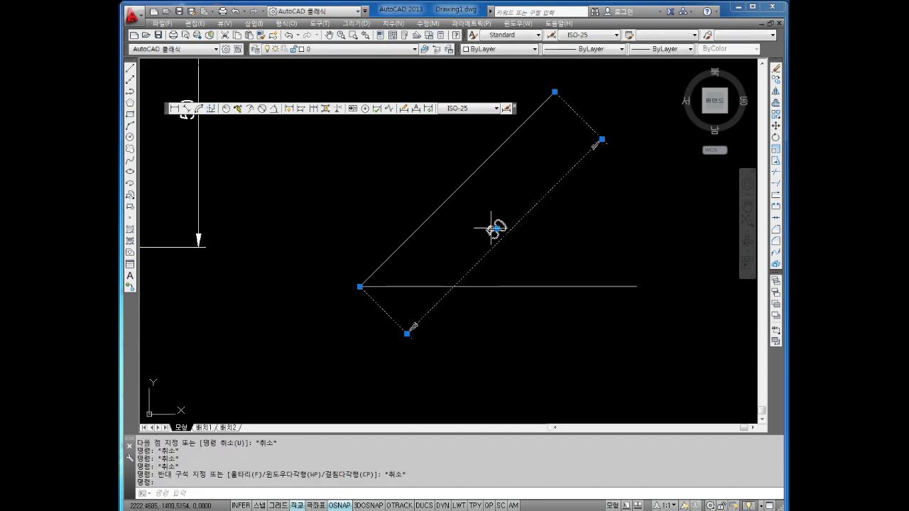
{"action": "left_click", "coordinate": [497, 229]}
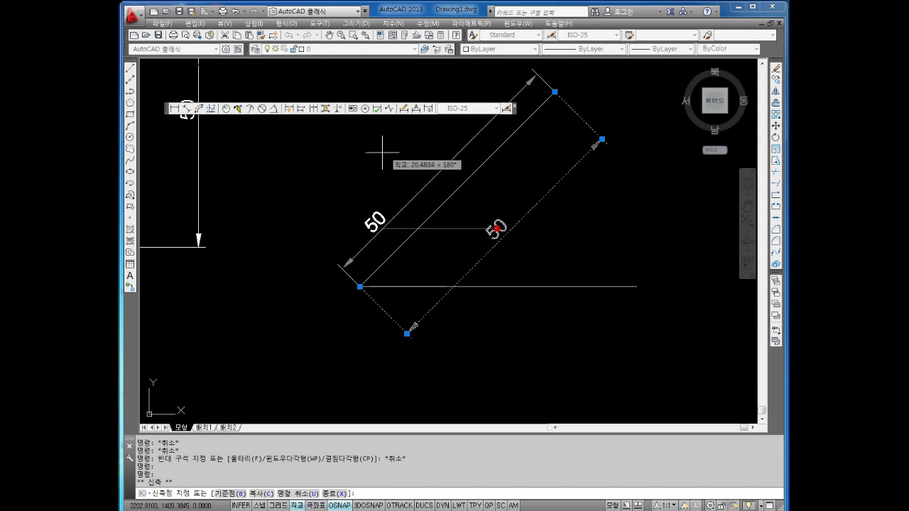
{"action": "key", "text": "F8"}
{"action": "left_click", "coordinate": [385, 157]}
{"action": "key", "text": "Escape"}
{"action": "key", "text": "Escape"}
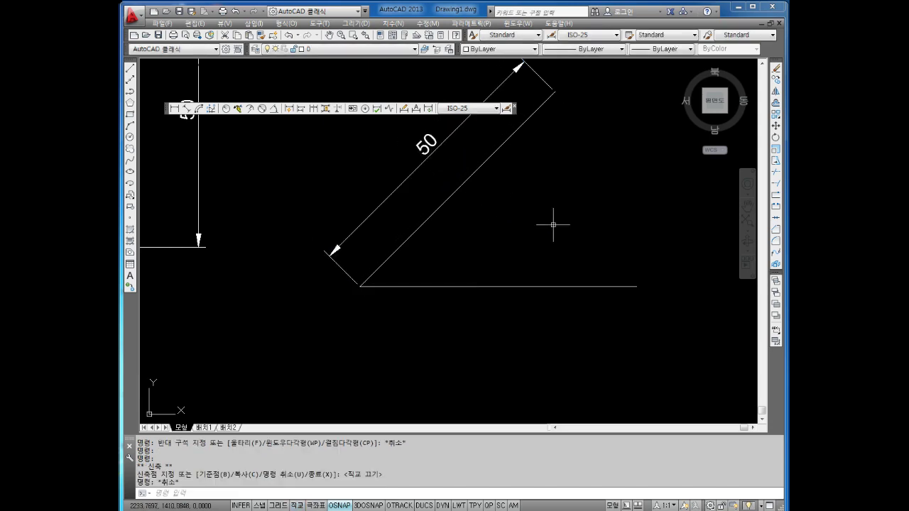
{"action": "middle_click_drag", "start_coordinate": [547, 237], "coordinate": [517, 270]}
{"action": "left_click_drag", "start_coordinate": [553, 281], "coordinate": [481, 370]}
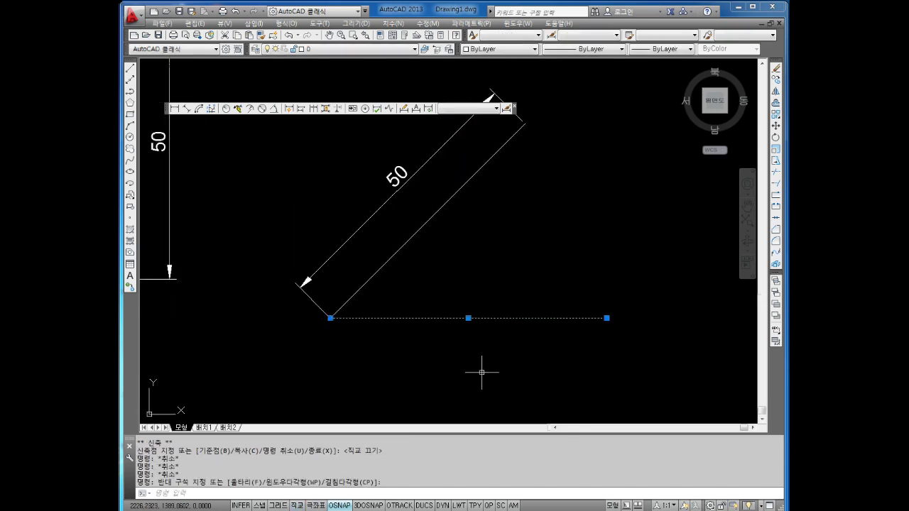
{"action": "key", "text": "Escape"}
{"action": "key", "text": "Escape"}
{"action": "key", "text": "Escape"}
{"action": "key", "text": "Escape"}
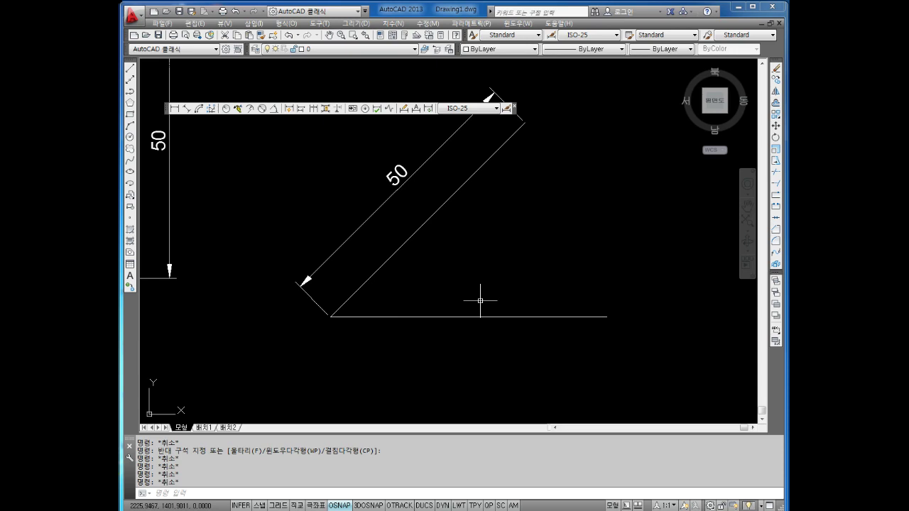
{"action": "key", "text": "Escape"}
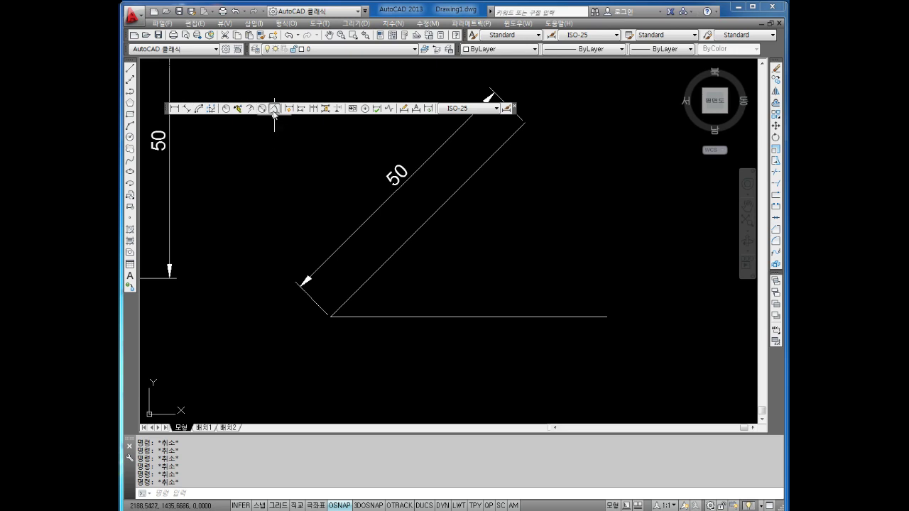
Add 45° and 135° angular dimensions between the diagonal and the horizontal line.
{"action": "left_click", "coordinate": [274, 108]}
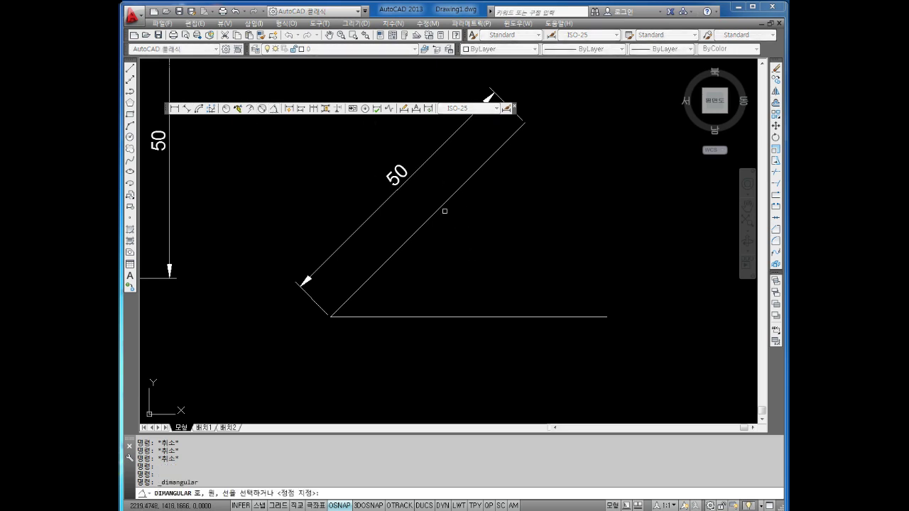
{"action": "left_click", "coordinate": [441, 206]}
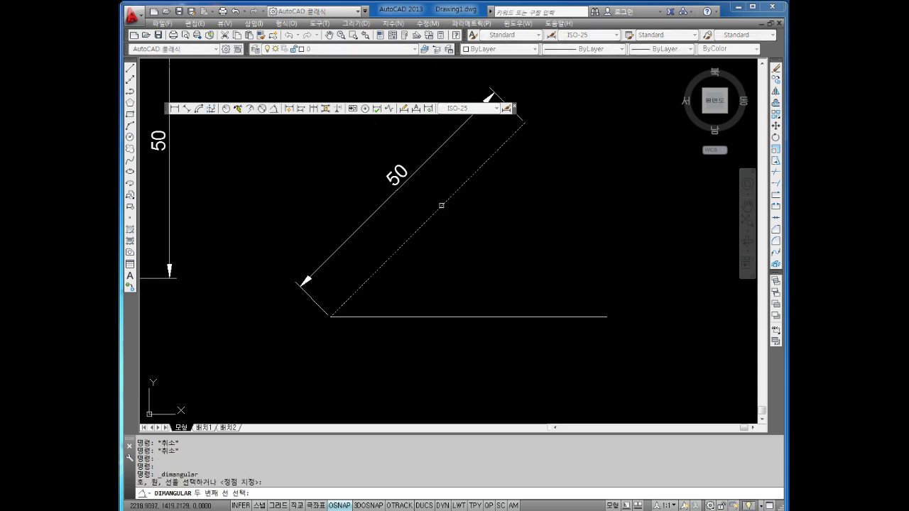
{"action": "left_click", "coordinate": [489, 316]}
{"action": "left_click", "coordinate": [525, 272]}
{"action": "key", "text": "Return"}
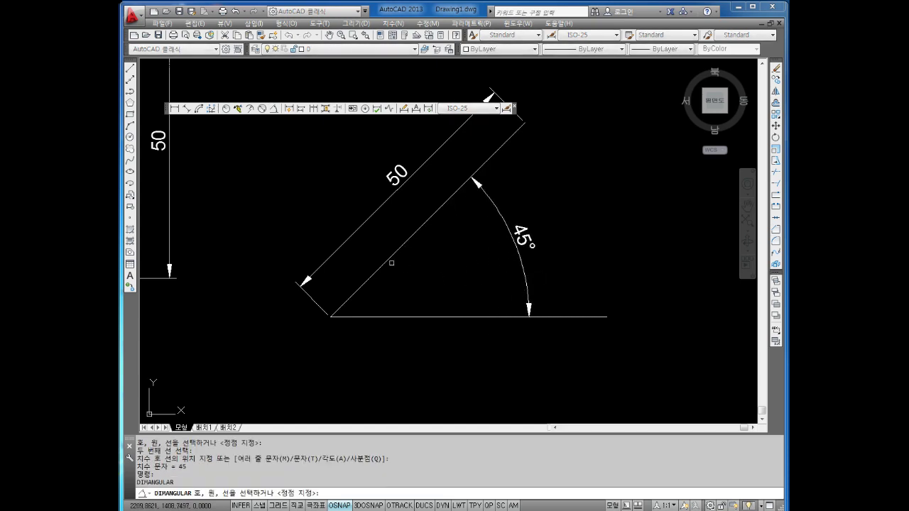
{"action": "left_click", "coordinate": [390, 254]}
{"action": "left_click", "coordinate": [393, 316]}
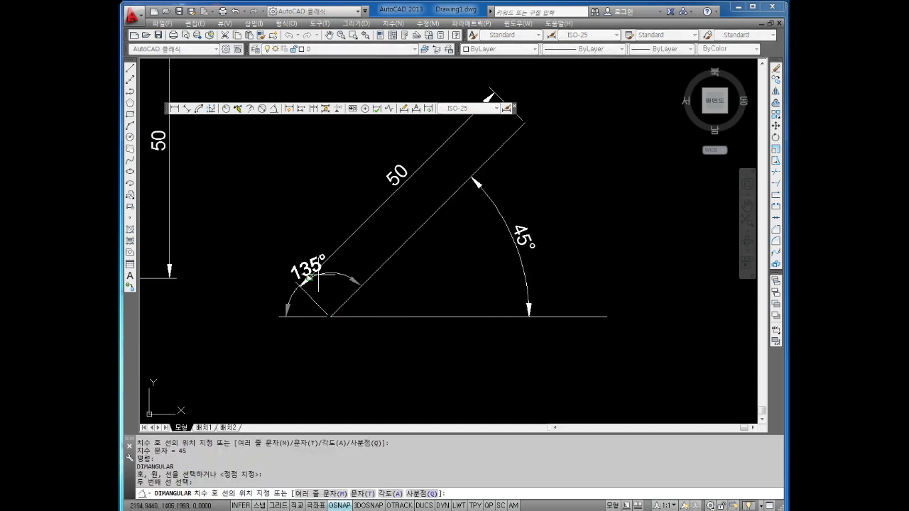
{"action": "left_click", "coordinate": [288, 175]}
Add a 90° angular dimension between the baseline and the square's right edge.
{"action": "middle_click_drag", "start_coordinate": [302, 205], "coordinate": [439, 269]}
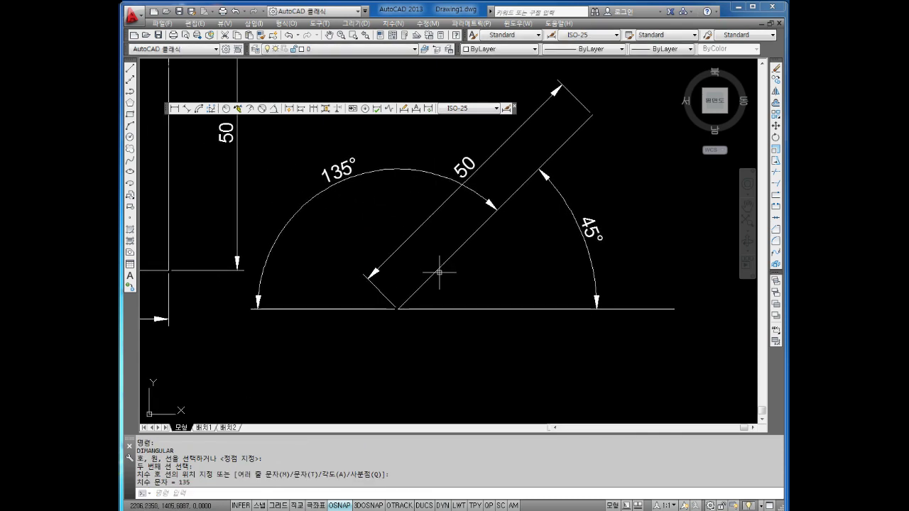
{"action": "key", "text": "Return"}
{"action": "middle_click_drag", "start_coordinate": [321, 314], "coordinate": [412, 317]}
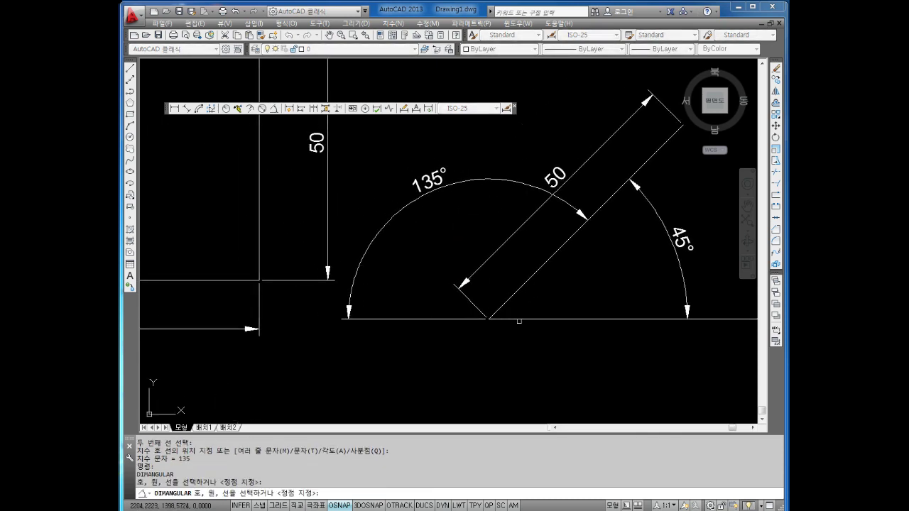
{"action": "left_click", "coordinate": [519, 320]}
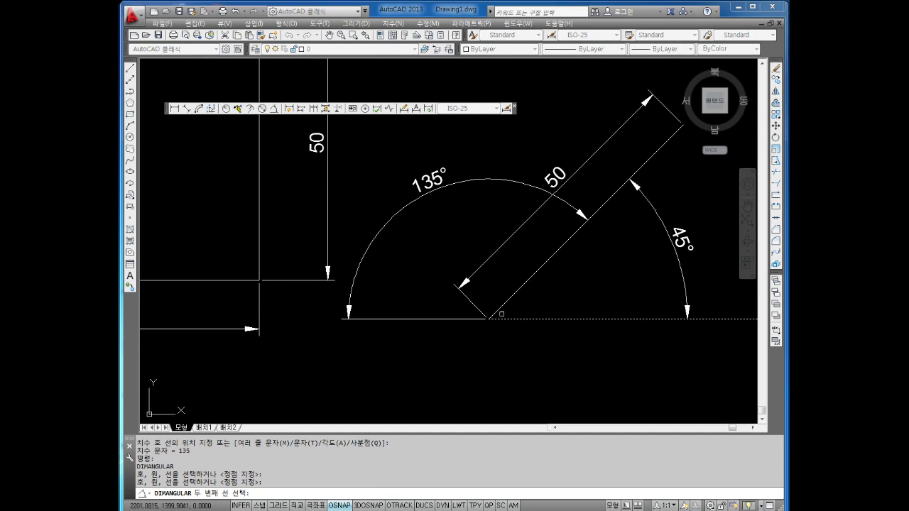
{"action": "left_click", "coordinate": [255, 211]}
{"action": "left_click", "coordinate": [258, 210]}
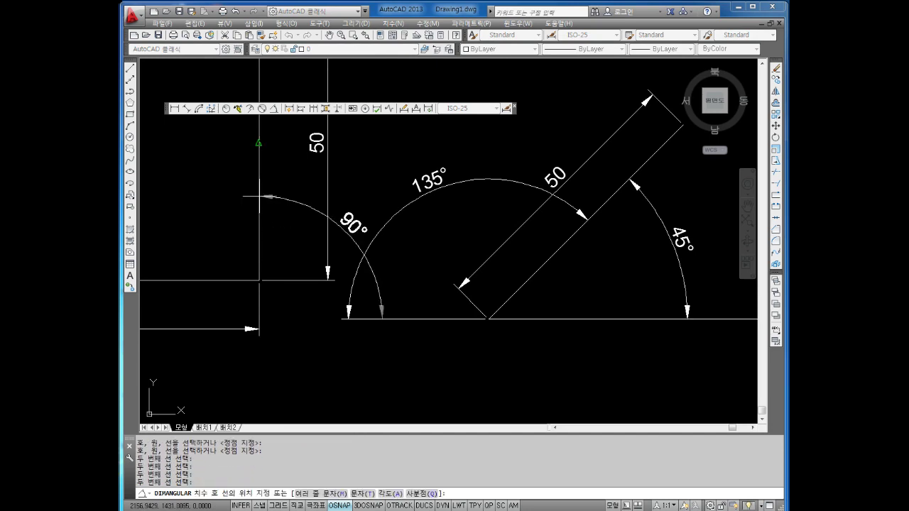
{"action": "middle_click_drag", "start_coordinate": [355, 213], "coordinate": [356, 309]}
{"action": "scroll", "coordinate": [449, 210], "scroll_direction": "down", "scroll_amount": 2}
{"action": "left_click", "coordinate": [454, 202]}
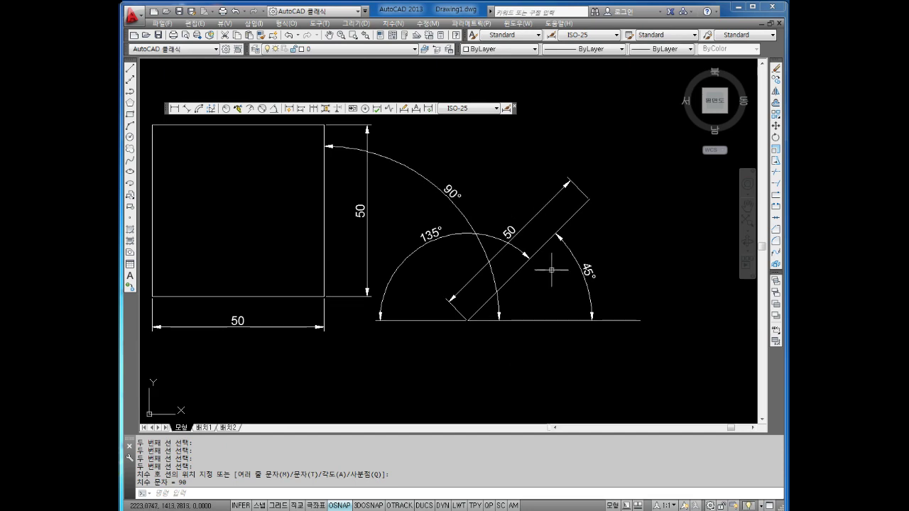
{"action": "scroll", "coordinate": [447, 252], "scroll_direction": "up", "scroll_amount": 2}
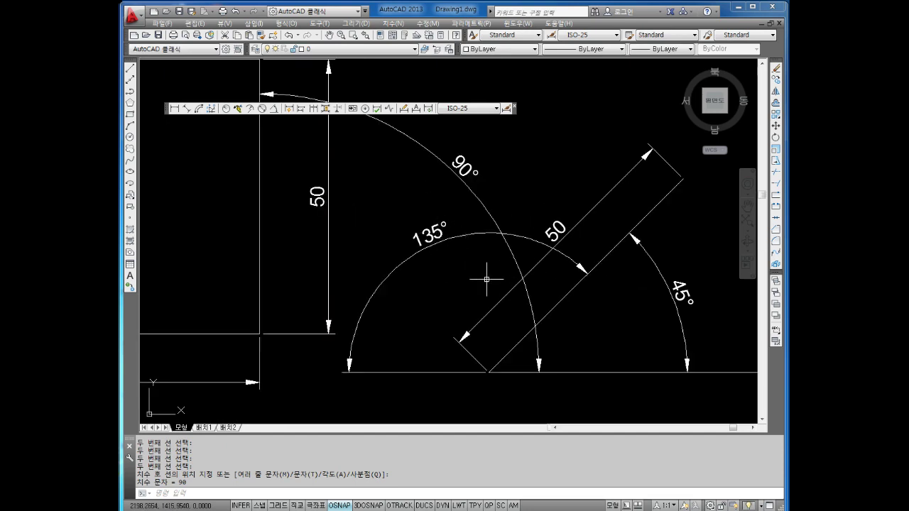
{"action": "middle_click_drag", "start_coordinate": [488, 243], "coordinate": [453, 228]}
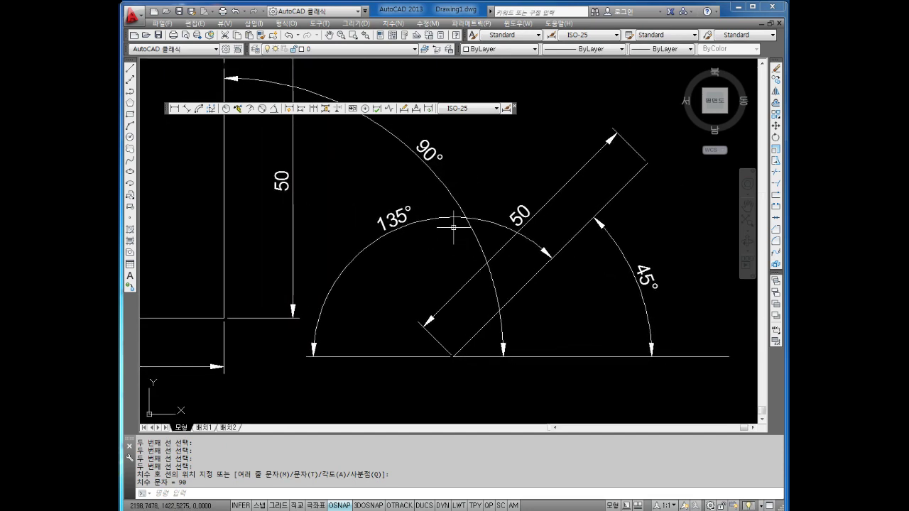
{"action": "key", "text": "Escape"}
{"action": "scroll", "coordinate": [469, 246], "scroll_direction": "down", "scroll_amount": 3}
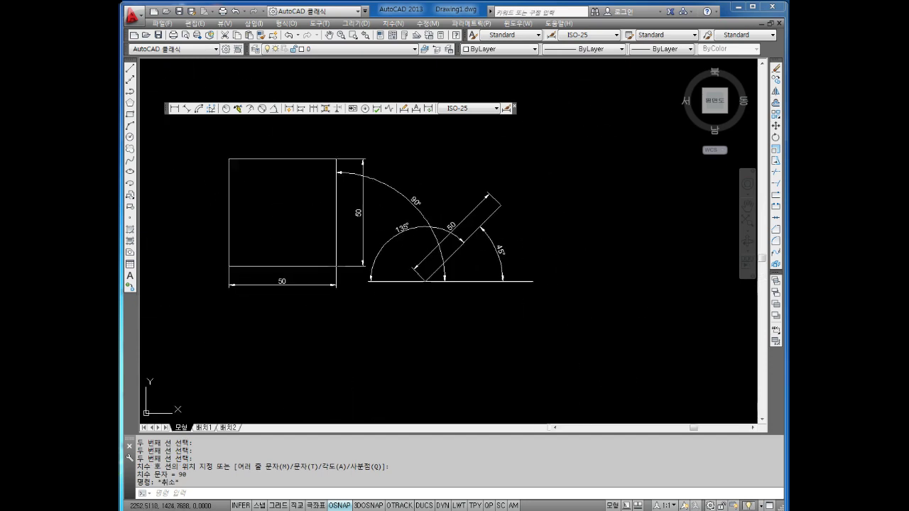
{"action": "scroll", "coordinate": [508, 228], "scroll_direction": "up", "scroll_amount": 2}
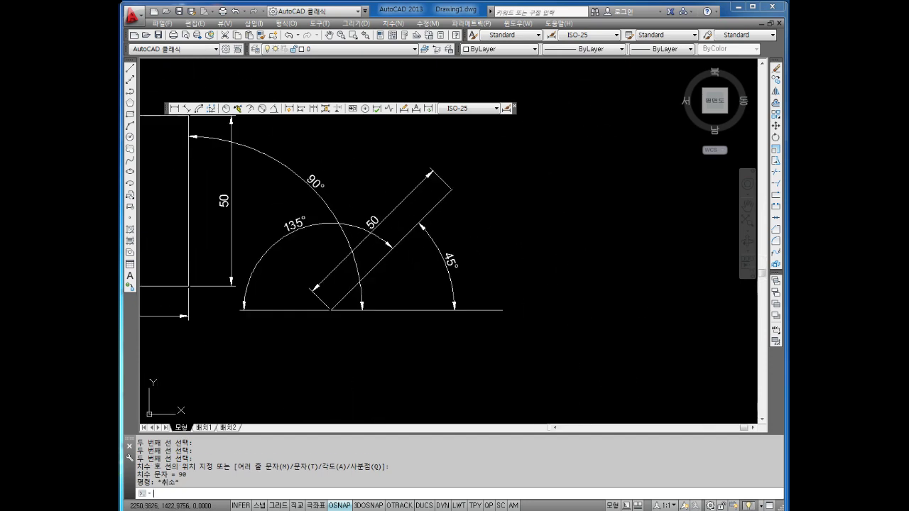
Draw a radius 10 circle right of the angle dimensions.
{"action": "key", "text": "Escape"}
{"action": "key", "text": "Escape"}
{"action": "key", "text": "Escape"}
{"action": "type", "text": "c"}
{"action": "key", "text": "Return"}
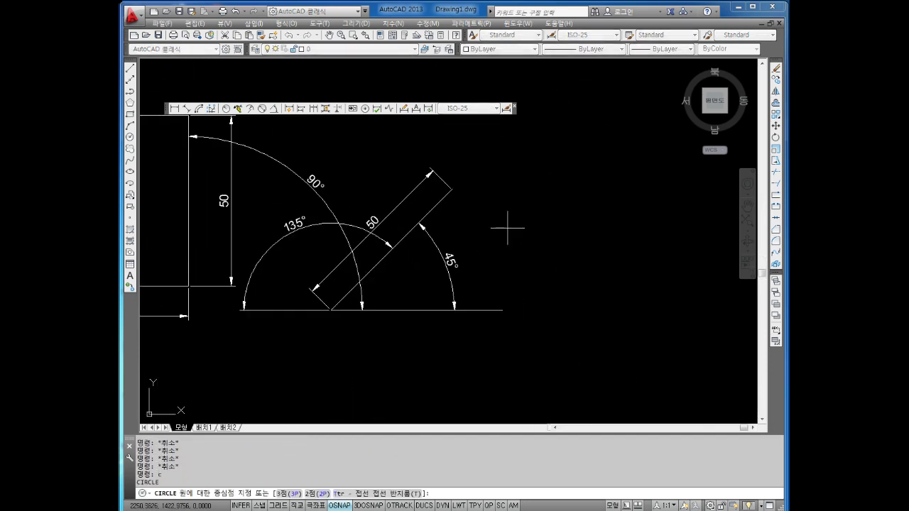
{"action": "left_click", "coordinate": [556, 249]}
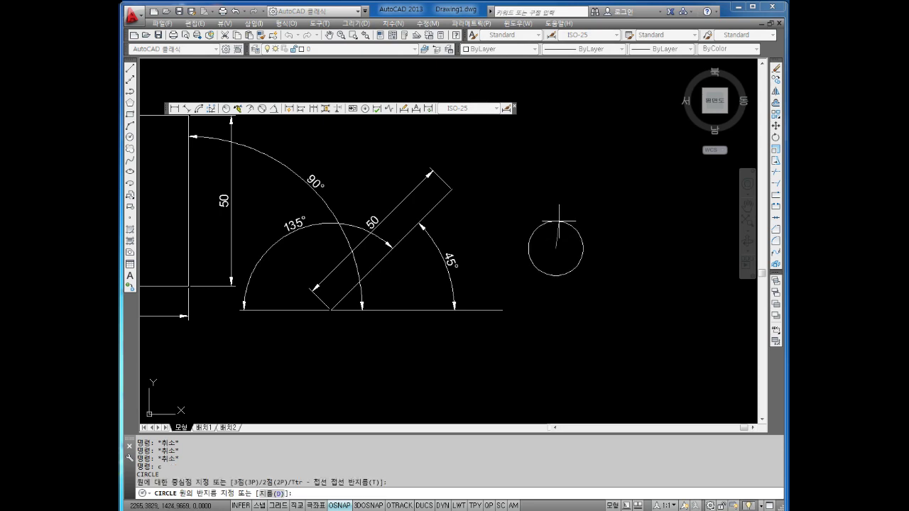
{"action": "type", "text": "10"}
{"action": "key", "text": "Return"}
{"action": "key", "text": "Return"}
Draw a radius 15 circle further to the right of the first one.
{"action": "scroll", "coordinate": [579, 231], "scroll_direction": "right", "scroll_amount": 1}
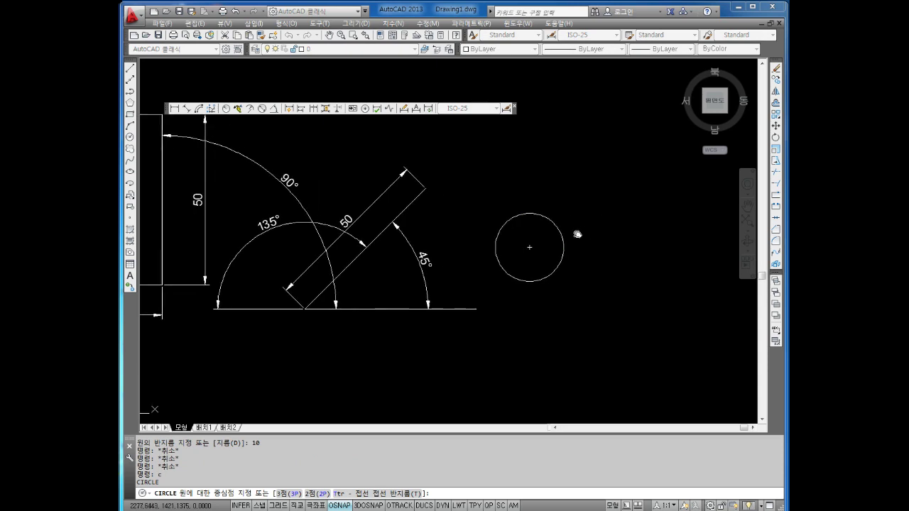
{"action": "scroll", "coordinate": [597, 241], "scroll_direction": "right", "scroll_amount": 1}
{"action": "left_click", "coordinate": [605, 249]}
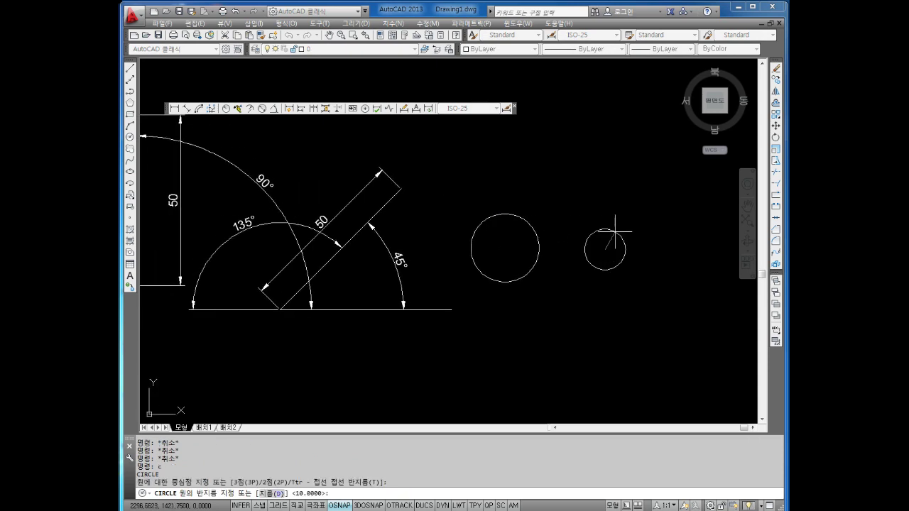
{"action": "type", "text": "15"}
{"action": "key", "text": "Return"}
{"action": "key", "text": "Escape"}
{"action": "key", "text": "Escape"}
{"action": "key", "text": "Escape"}
{"action": "key", "text": "Escape"}
{"action": "key", "text": "Escape"}
{"action": "key", "text": "Escape"}
{"action": "scroll", "coordinate": [546, 222], "scroll_direction": "up", "scroll_amount": 1}
{"action": "scroll", "coordinate": [548, 209], "scroll_direction": "up", "scroll_amount": 1}
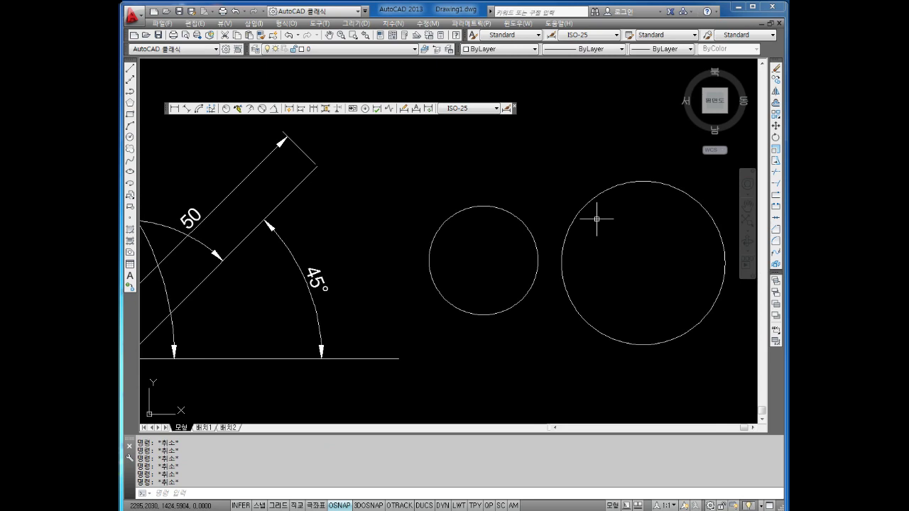
{"action": "key", "text": "Escape"}
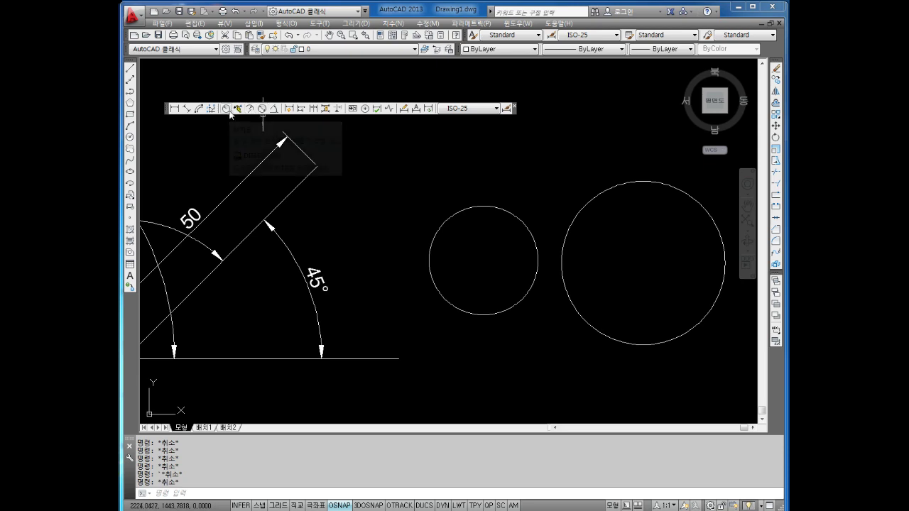
Dimension the large circle with a ⌀30 diameter above it and an R15 radius at its upper left.
{"action": "left_click", "coordinate": [262, 109]}
{"action": "middle_click_drag", "start_coordinate": [640, 148], "coordinate": [610, 174]}
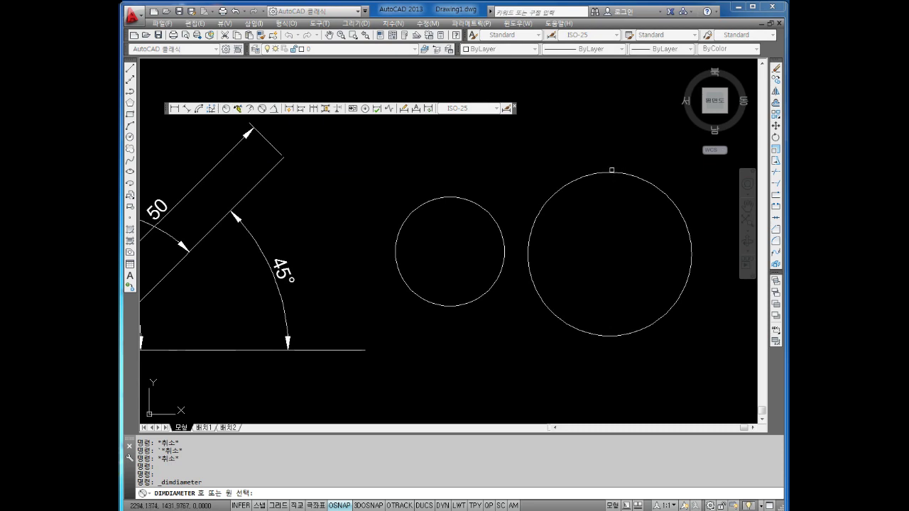
{"action": "left_click", "coordinate": [612, 171]}
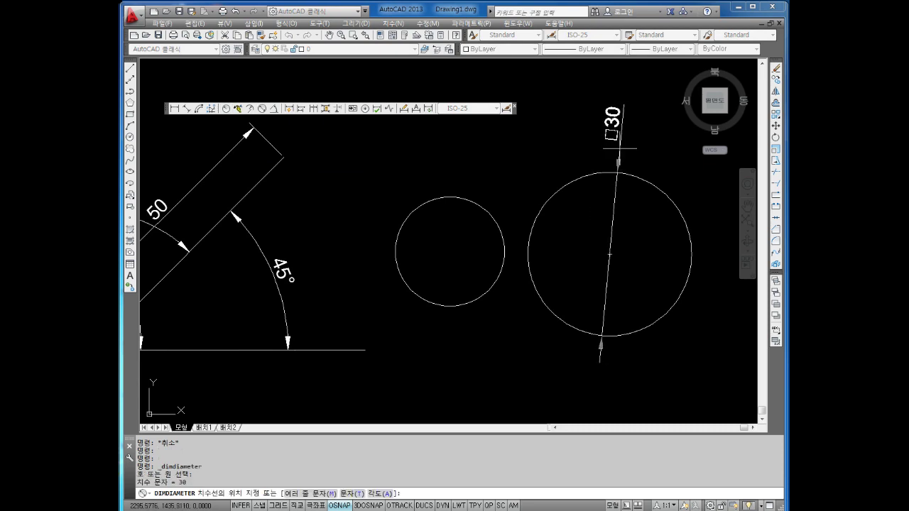
{"action": "left_click", "coordinate": [644, 149]}
{"action": "key", "text": "Return"}
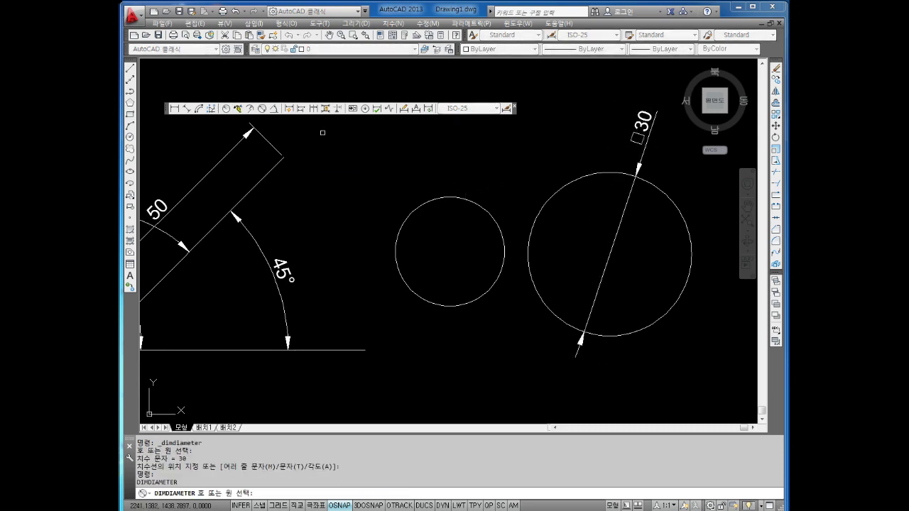
{"action": "left_click", "coordinate": [225, 109]}
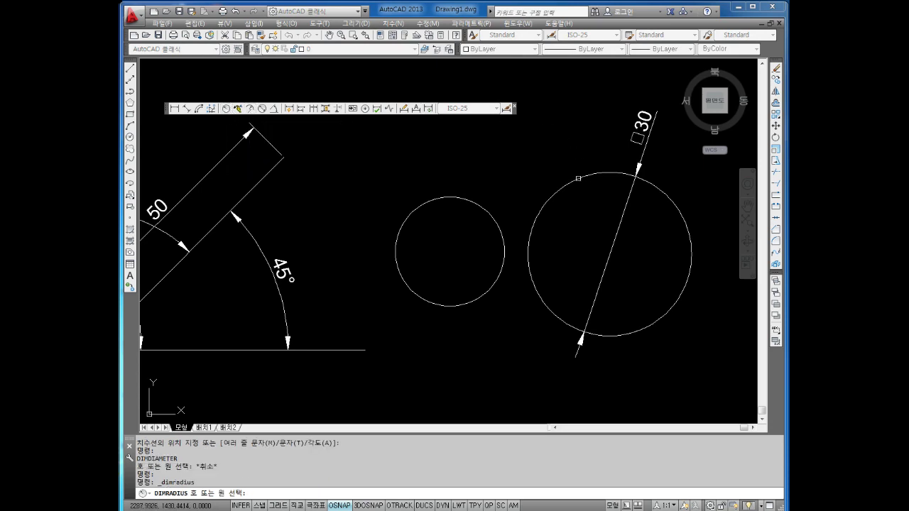
{"action": "left_click", "coordinate": [579, 178]}
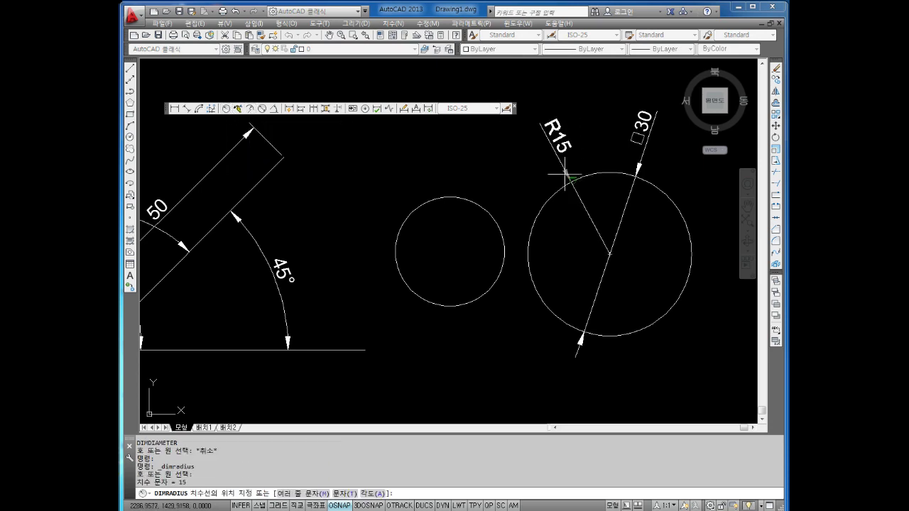
{"action": "left_click", "coordinate": [495, 168]}
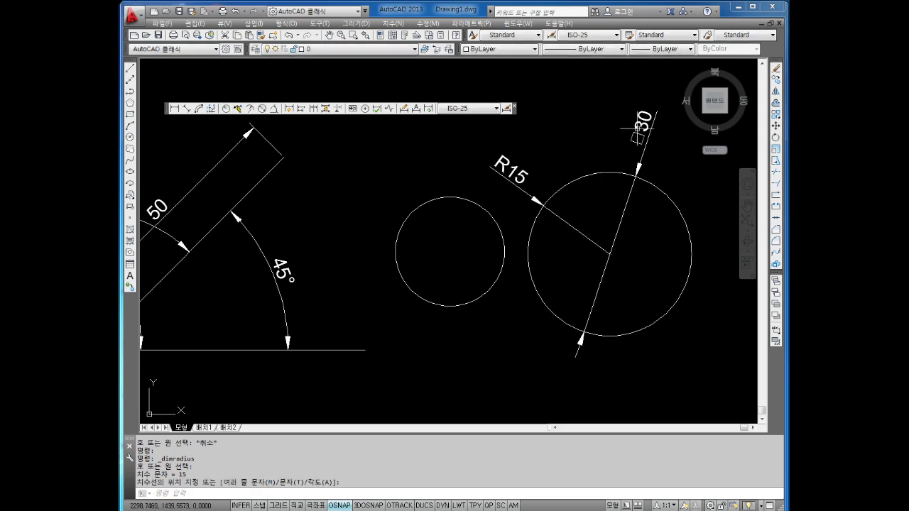
Dimension the small circle with an R10 radius at its upper left and a ⌀20 diameter beside it.
{"action": "key", "text": "Return"}
{"action": "left_click", "coordinate": [422, 203]}
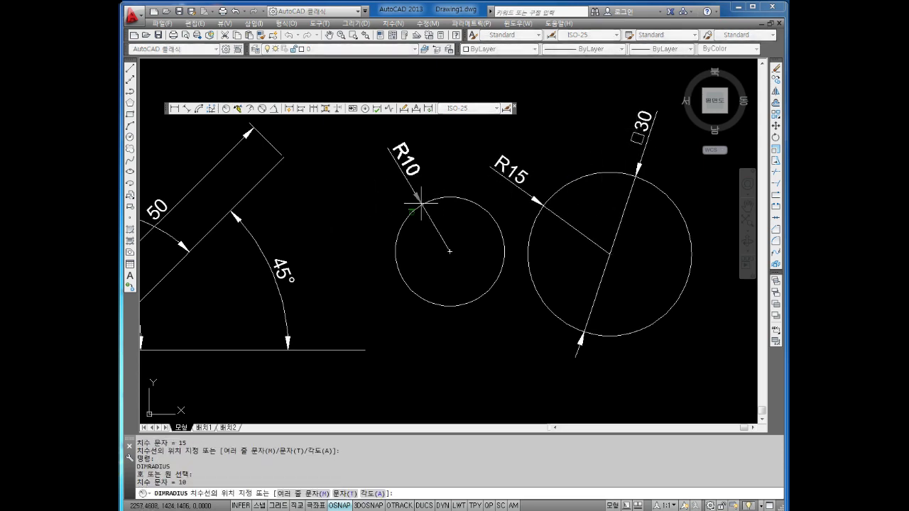
{"action": "left_click", "coordinate": [367, 193]}
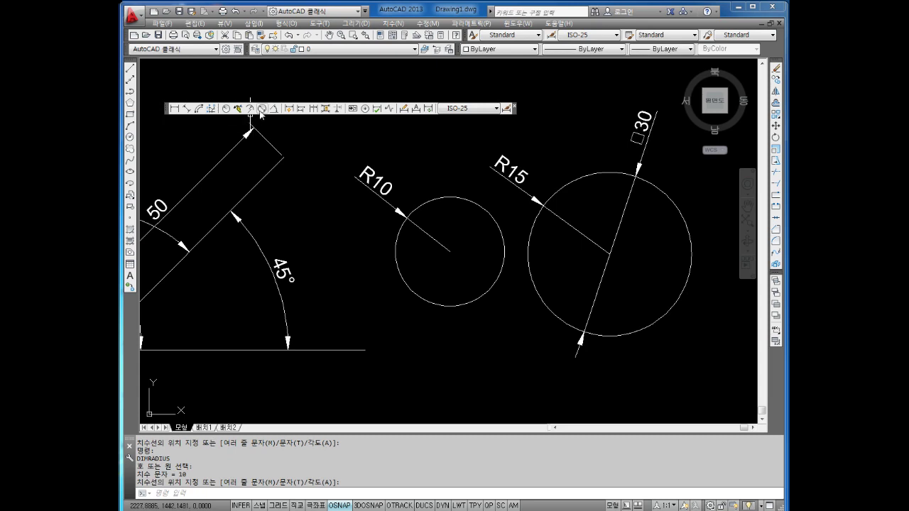
{"action": "left_click", "coordinate": [260, 112]}
{"action": "left_click", "coordinate": [437, 201]}
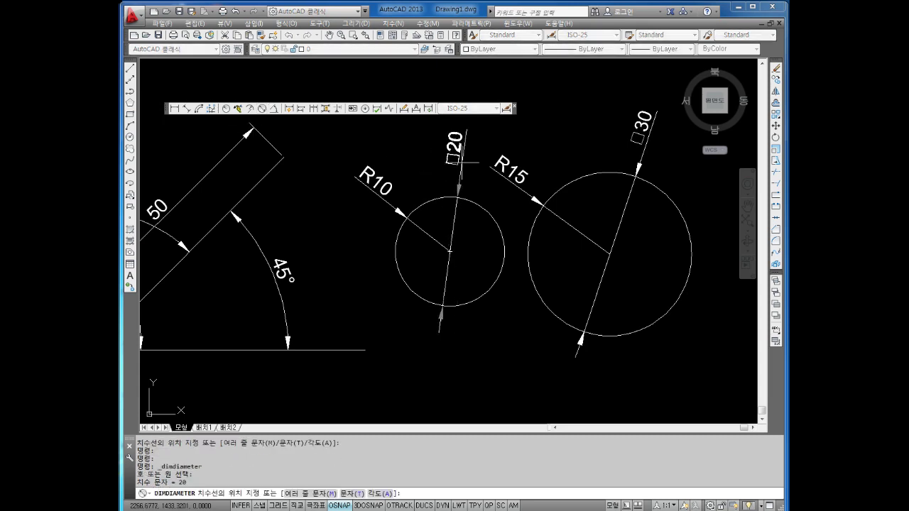
{"action": "left_click", "coordinate": [335, 233]}
{"action": "scroll", "coordinate": [412, 230], "scroll_direction": "down", "scroll_amount": 4}
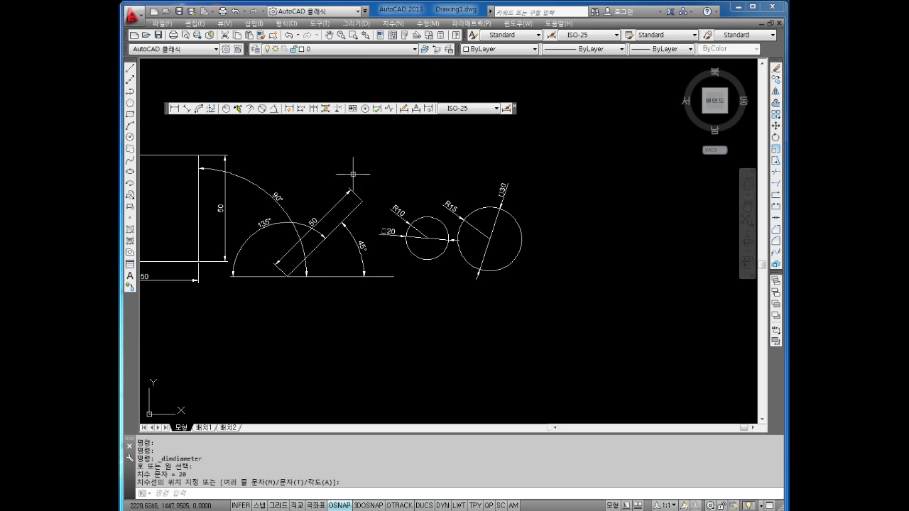
End the dimension command and reposition the view to leave room right of the circles.
{"action": "middle_click_drag", "start_coordinate": [436, 189], "coordinate": [385, 164]}
{"action": "key", "text": "Escape"}
{"action": "key", "text": "Escape"}
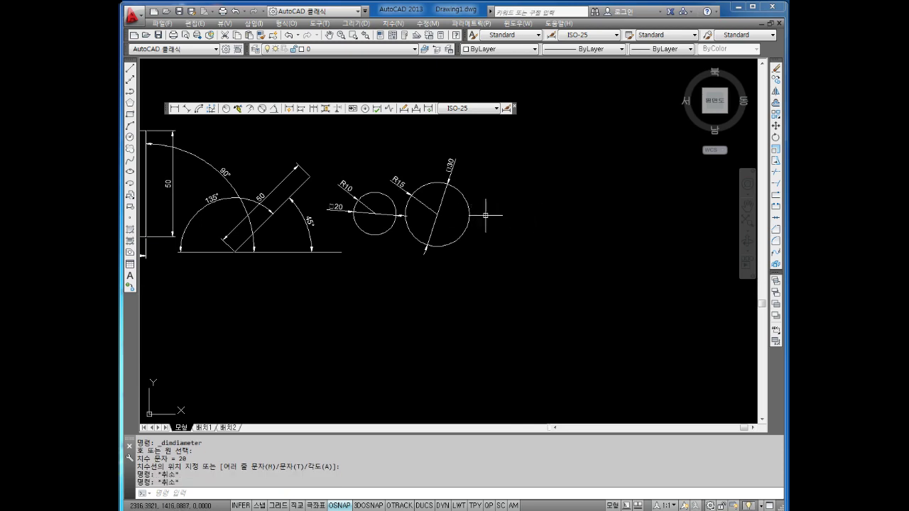
{"action": "scroll", "coordinate": [480, 213], "scroll_direction": "up", "scroll_amount": 2}
{"action": "scroll", "coordinate": [475, 220], "scroll_direction": "down", "scroll_amount": 5}
{"action": "middle_click_drag", "start_coordinate": [476, 222], "coordinate": [508, 238]}
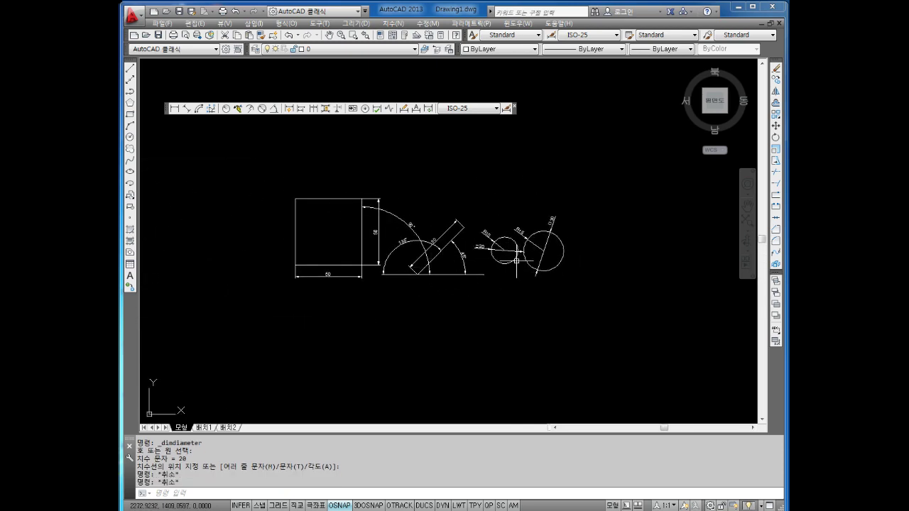
{"action": "middle_click_drag", "start_coordinate": [544, 241], "coordinate": [410, 261]}
{"action": "scroll", "coordinate": [490, 284], "scroll_direction": "up", "scroll_amount": 2}
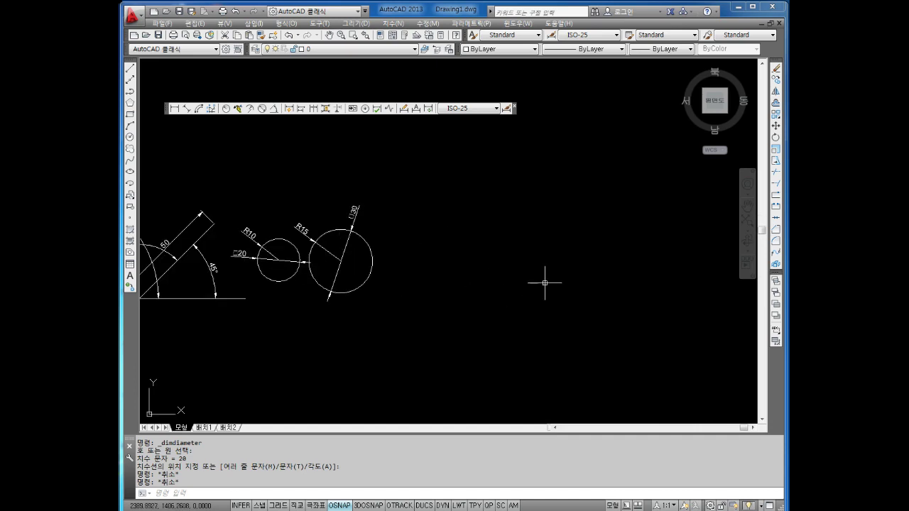
{"action": "key", "text": "Escape"}
{"action": "key", "text": "Escape"}
{"action": "key", "text": "Escape"}
{"action": "key", "text": "Escape"}
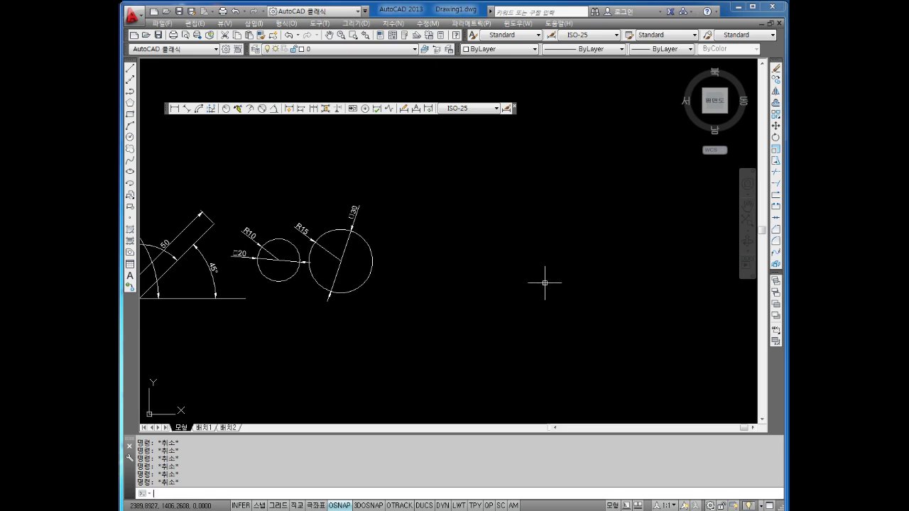
Draw a 50 by 50 rectangle right of the circles and centre it in the view.
{"action": "type", "text": "rec"}
{"action": "key", "text": "Return"}
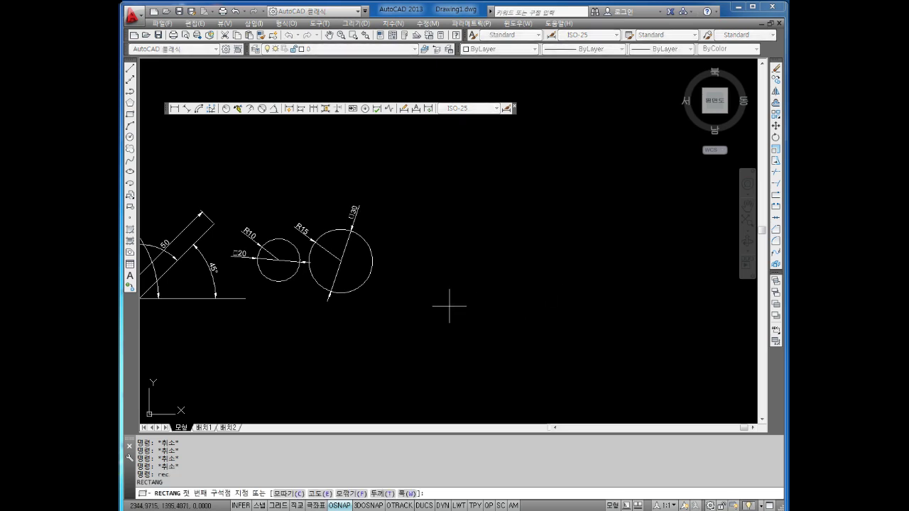
{"action": "left_click", "coordinate": [450, 306]}
{"action": "type", "text": "@50,50"}
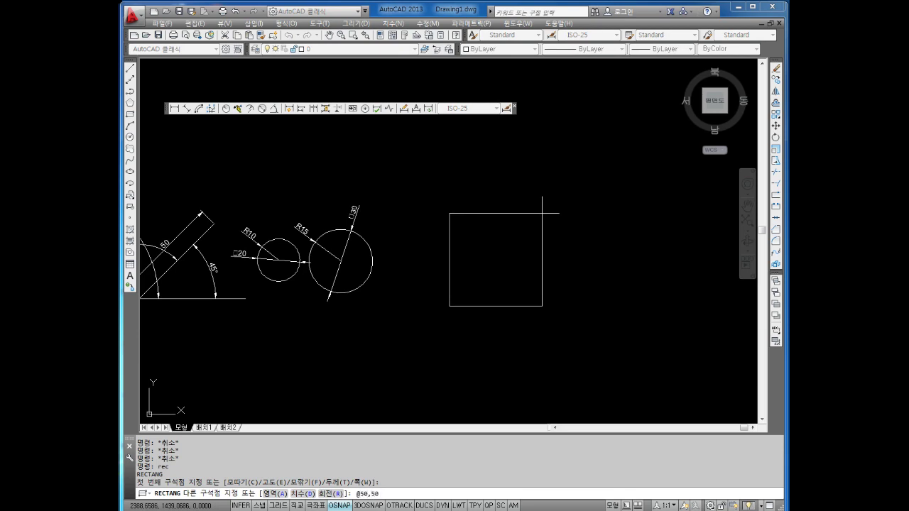
{"action": "key", "text": "Return"}
{"action": "key", "text": "Escape"}
{"action": "key", "text": "Escape"}
{"action": "scroll", "coordinate": [529, 206], "scroll_direction": "up", "scroll_amount": 3}
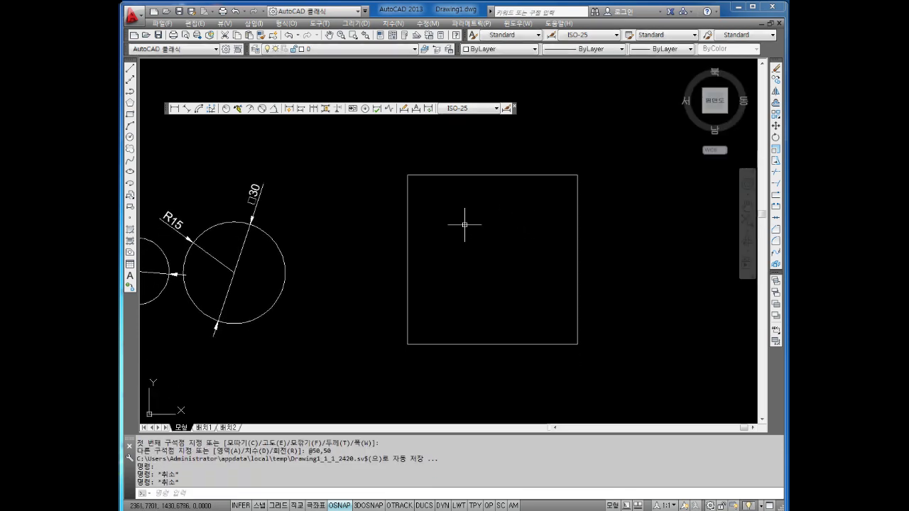
{"action": "middle_click_drag", "start_coordinate": [490, 240], "coordinate": [451, 240]}
{"action": "key", "text": "Escape"}
{"action": "key", "text": "Escape"}
{"action": "key", "text": "Escape"}
{"action": "key", "text": "Escape"}
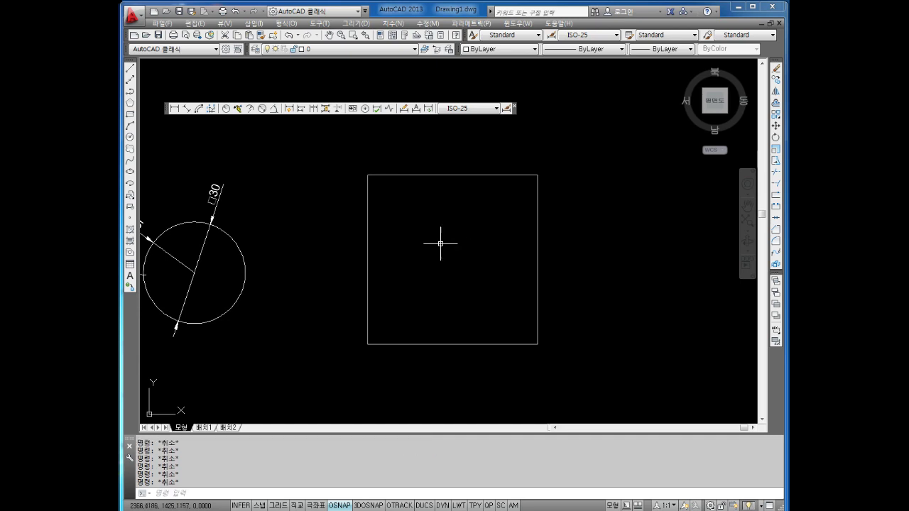
{"action": "type", "text": "S"}
{"action": "key", "text": "BackSpace"}
Make a first 5-unit chamfer attempt on the square's top corners, then cancel it.
{"action": "type", "text": "ha"}
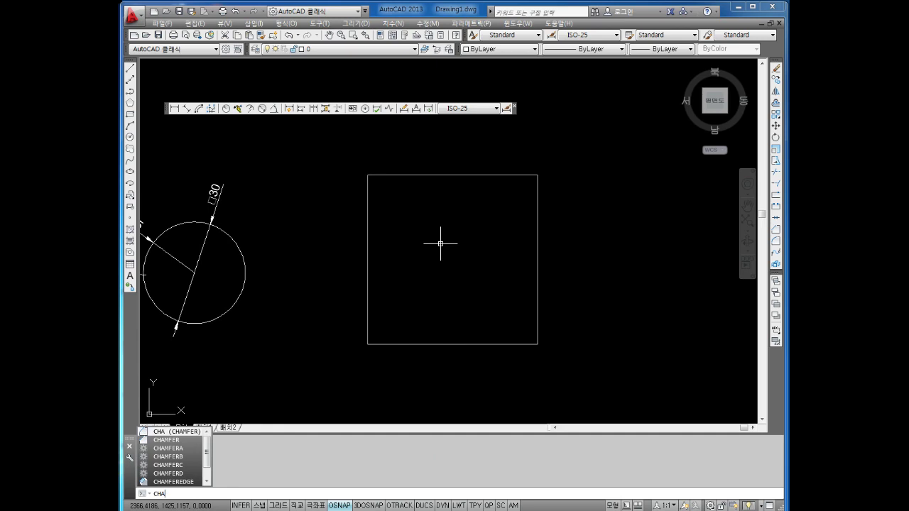
{"action": "key", "text": "Return"}
{"action": "key", "text": "Return"}
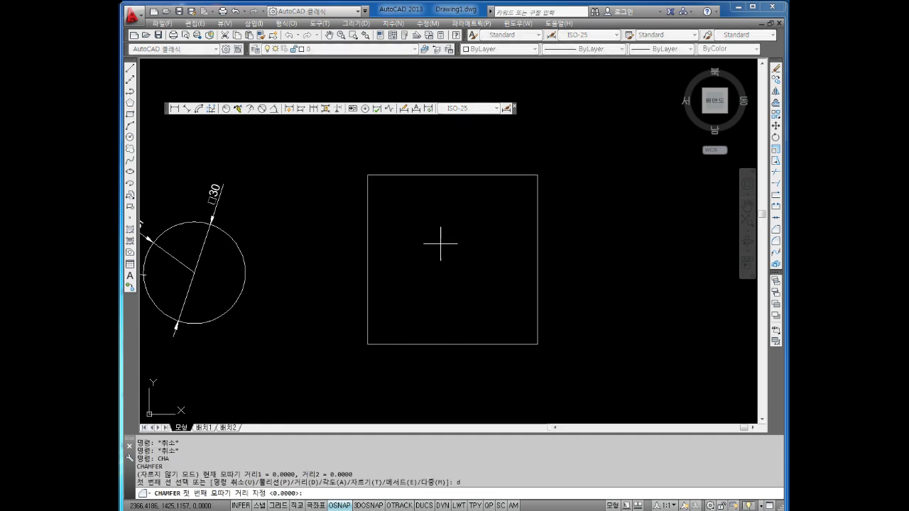
{"action": "type", "text": "5"}
{"action": "key", "text": "Return"}
{"action": "key", "text": "Return"}
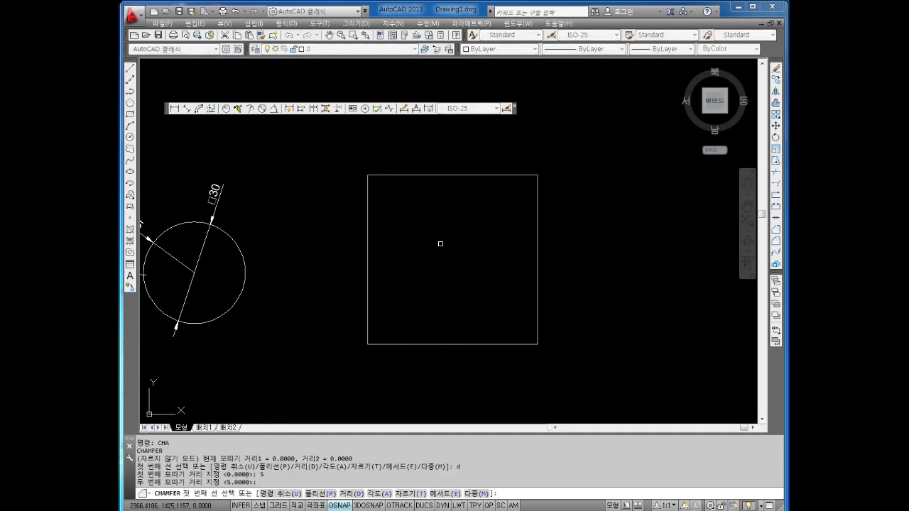
{"action": "left_click", "coordinate": [526, 174]}
{"action": "left_click", "coordinate": [534, 187]}
{"action": "key", "text": "Return"}
{"action": "left_click", "coordinate": [385, 175]}
{"action": "key", "text": "Escape"}
{"action": "key", "text": "Escape"}
{"action": "key", "text": "Escape"}
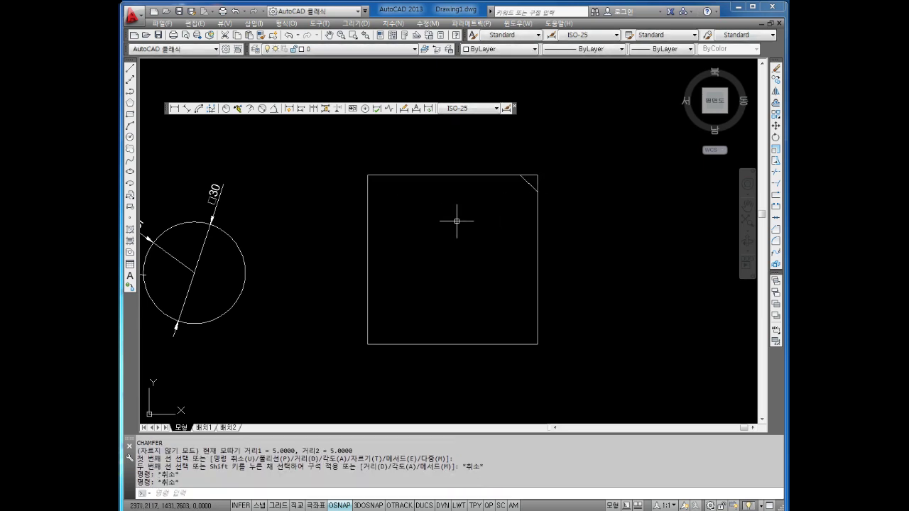
Restart CHAMFER with both distances set to 5 and Trim mode on.
{"action": "type", "text": "ha"}
{"action": "key", "text": "Return"}
{"action": "type", "text": "d"}
{"action": "key", "text": "Return"}
{"action": "type", "text": "5"}
{"action": "key", "text": "Return"}
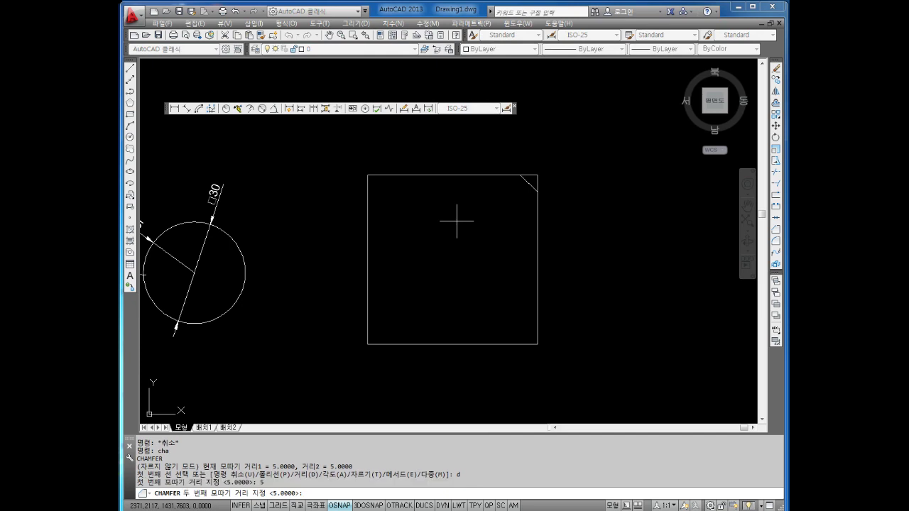
{"action": "key", "text": "Return"}
{"action": "type", "text": "t"}
{"action": "key", "text": "Return"}
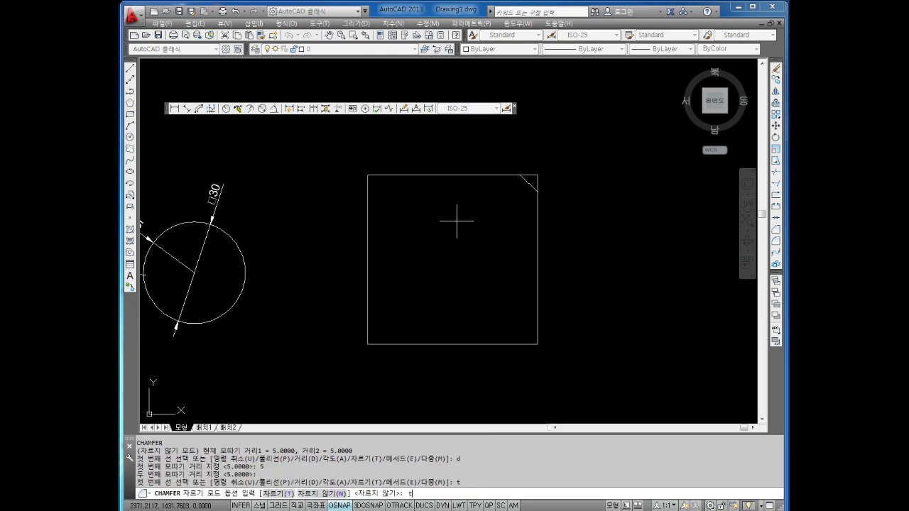
{"action": "type", "text": "t"}
{"action": "key", "text": "Return"}
Chamfer the top-right, top-left, bottom-left and bottom-right corners of the square.
{"action": "left_click", "coordinate": [507, 174]}
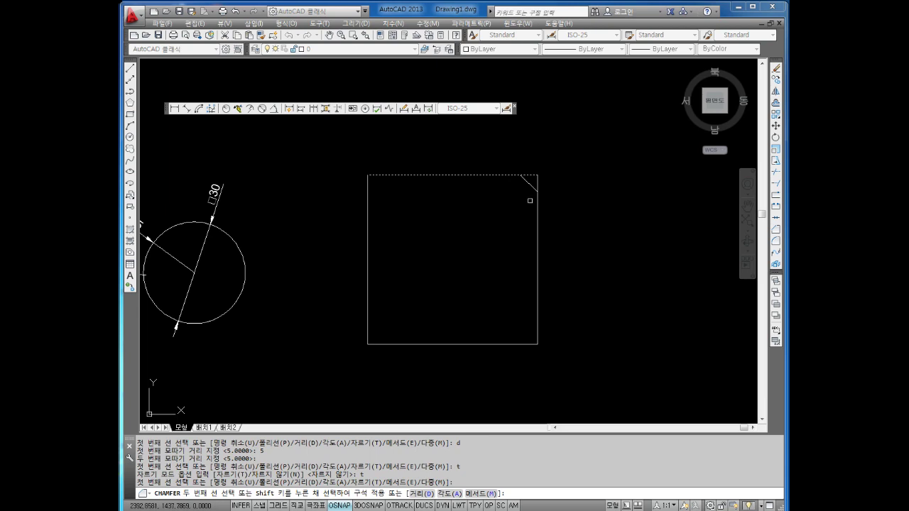
{"action": "left_click", "coordinate": [538, 214]}
{"action": "key", "text": "Return"}
{"action": "left_click", "coordinate": [388, 175]}
{"action": "left_click", "coordinate": [369, 197]}
{"action": "left_click", "coordinate": [386, 344]}
{"action": "key", "text": "Return"}
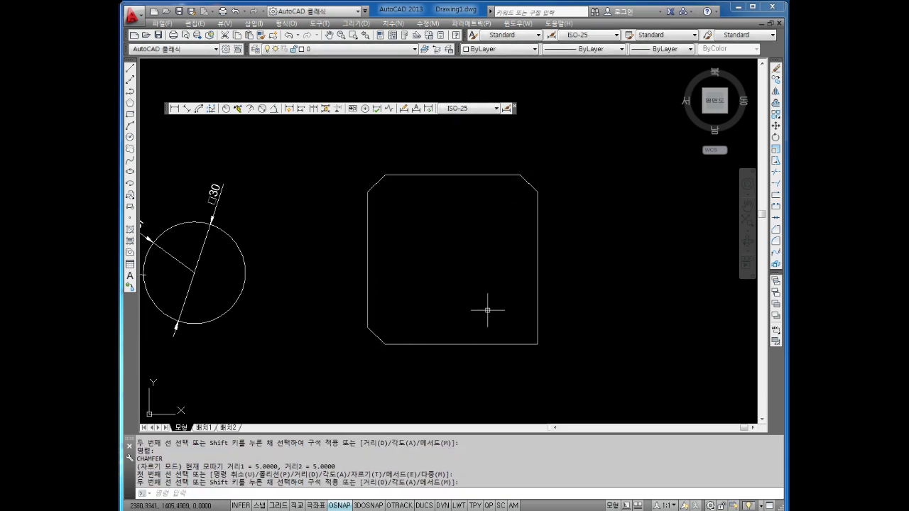
{"action": "left_click", "coordinate": [526, 347]}
{"action": "left_click", "coordinate": [538, 308]}
{"action": "middle_click_drag", "start_coordinate": [507, 214], "coordinate": [477, 244]}
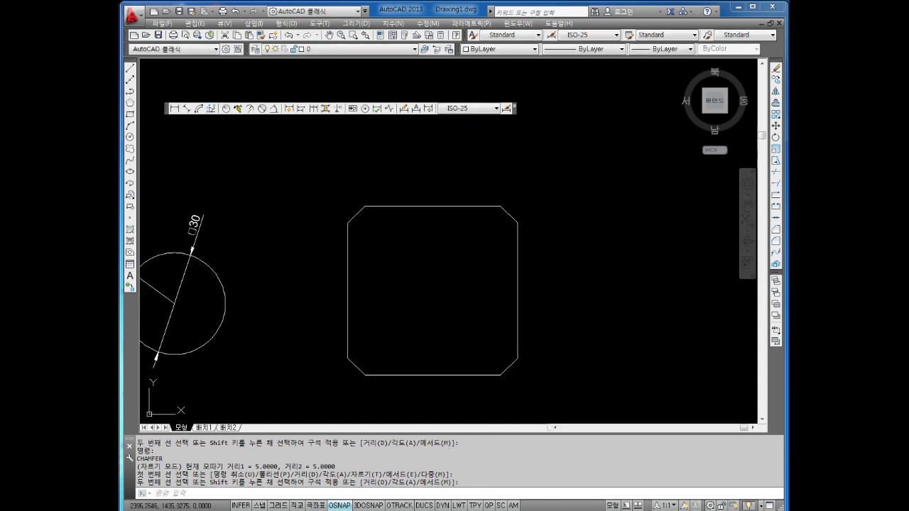
{"action": "key", "text": "Escape"}
{"action": "key", "text": "Escape"}
{"action": "scroll", "coordinate": [466, 207], "scroll_direction": "up", "scroll_amount": 4}
{"action": "scroll", "coordinate": [468, 212], "scroll_direction": "down", "scroll_amount": 4}
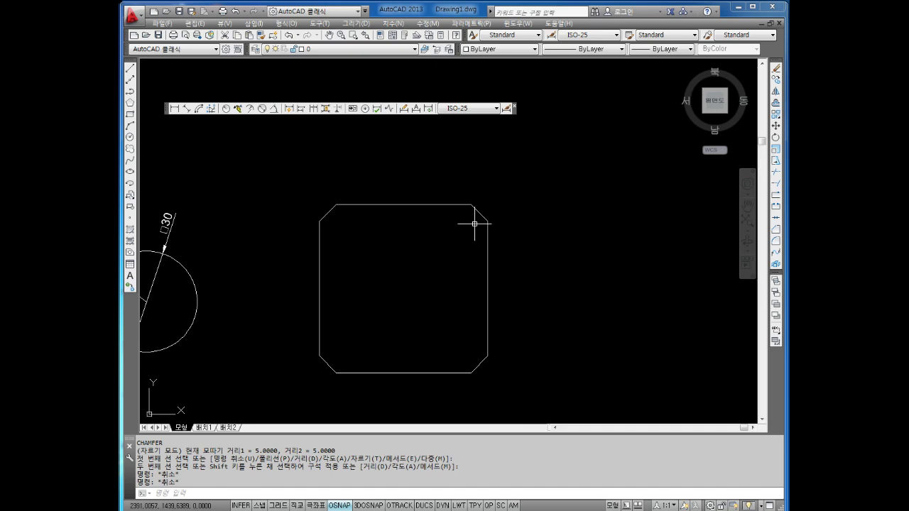
{"action": "key", "text": "Escape"}
{"action": "key", "text": "Escape"}
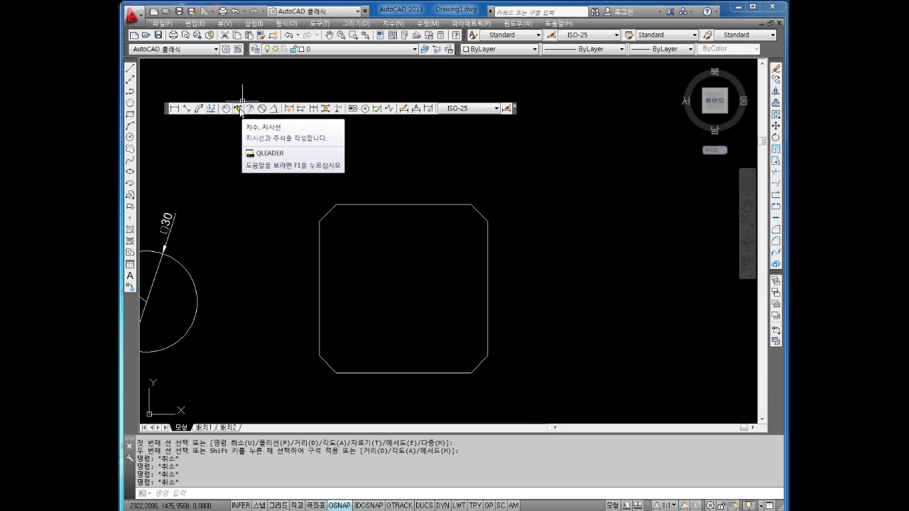
Draw a quick leader from the top-right chamfer with its bend point above it.
{"action": "left_click", "coordinate": [238, 110]}
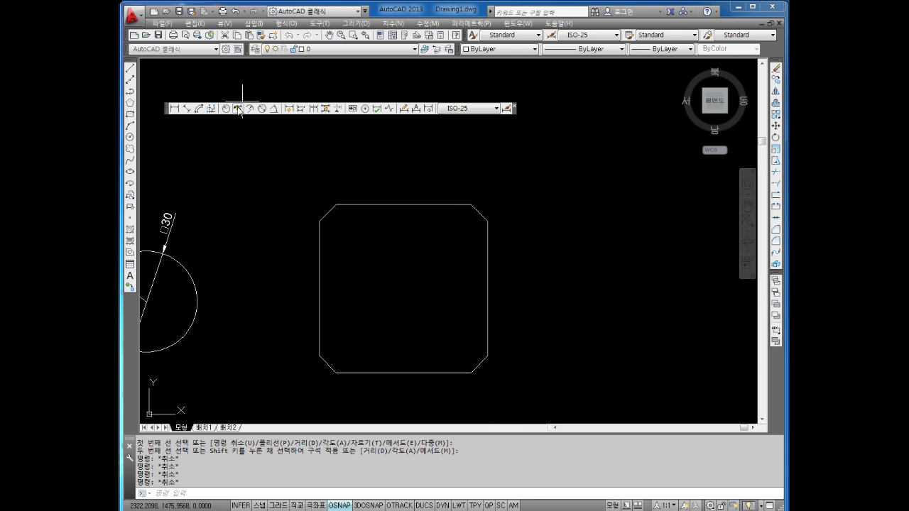
{"action": "left_click", "coordinate": [240, 109]}
{"action": "left_click", "coordinate": [239, 110]}
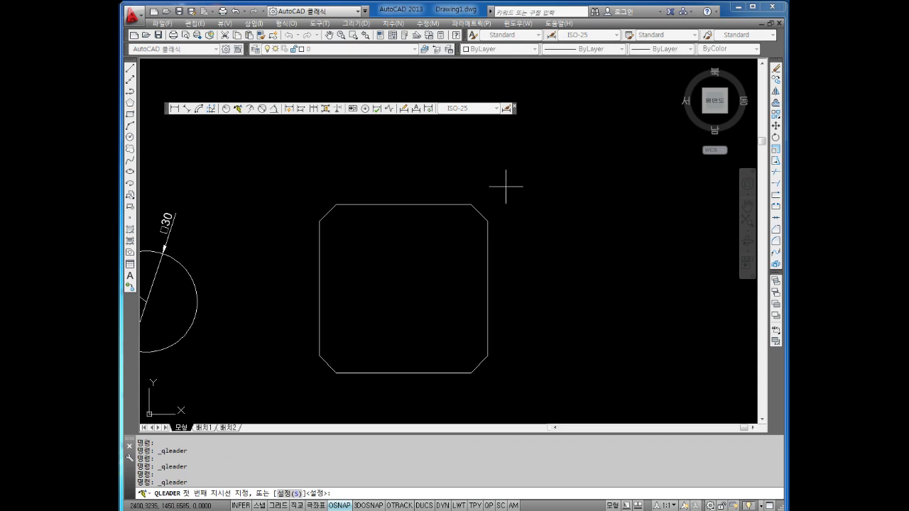
{"action": "left_click", "coordinate": [481, 211]}
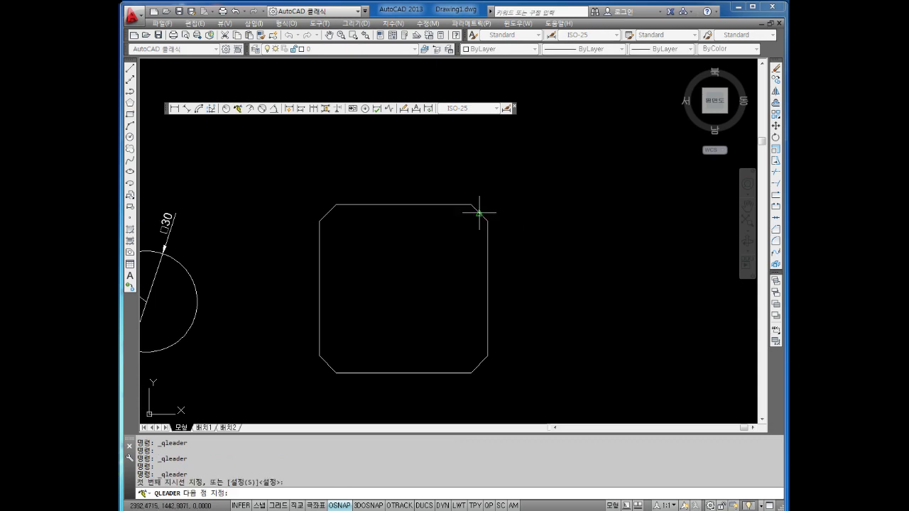
{"action": "scroll", "coordinate": [497, 174], "scroll_direction": "up", "scroll_amount": 6}
{"action": "middle_click_drag", "start_coordinate": [505, 263], "coordinate": [499, 199]}
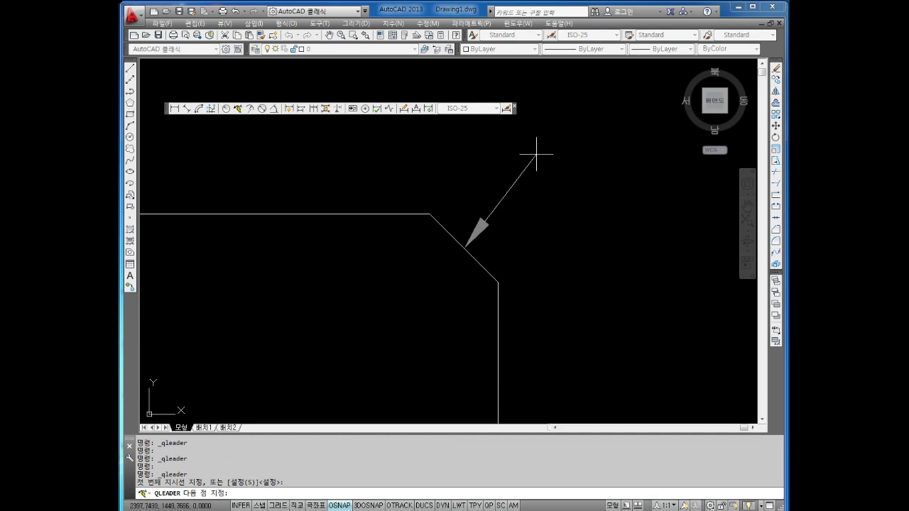
{"action": "scroll", "coordinate": [522, 174], "scroll_direction": "down", "scroll_amount": 3}
{"action": "scroll", "coordinate": [521, 182], "scroll_direction": "up", "scroll_amount": 1}
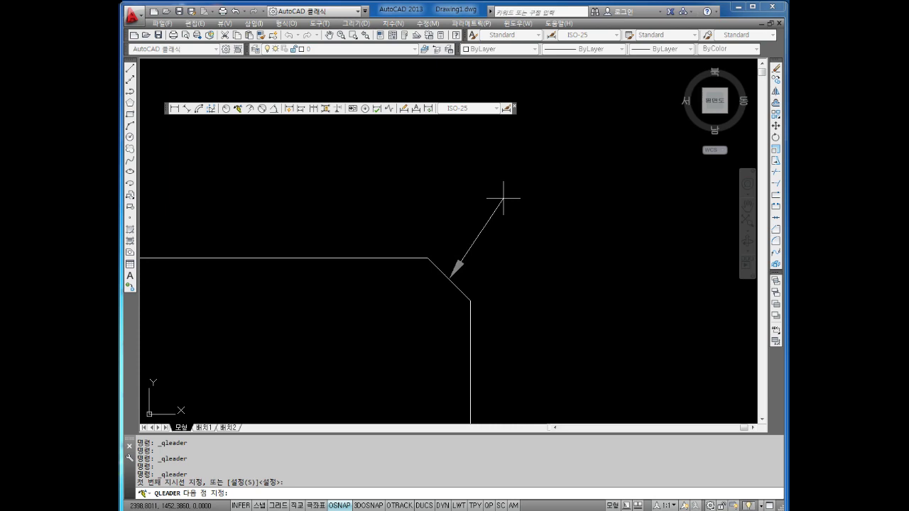
{"action": "left_click", "coordinate": [504, 198]}
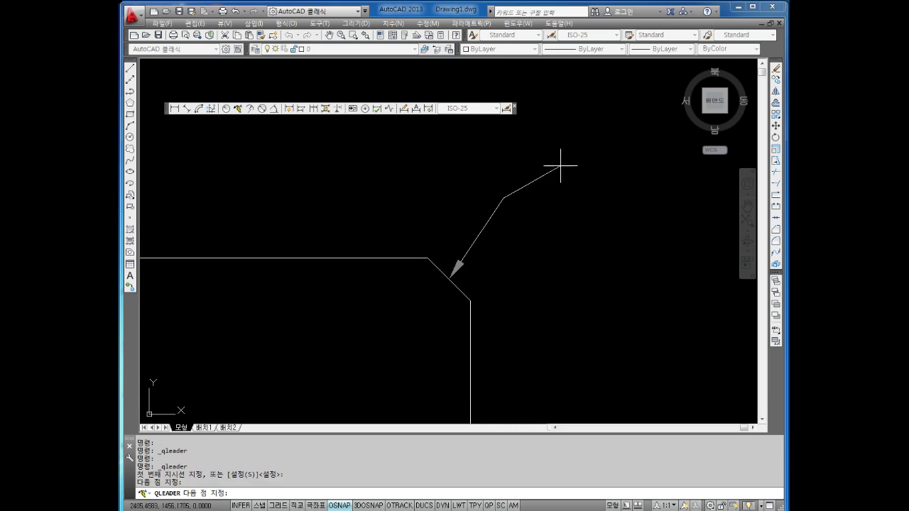
{"action": "key", "text": "Return"}
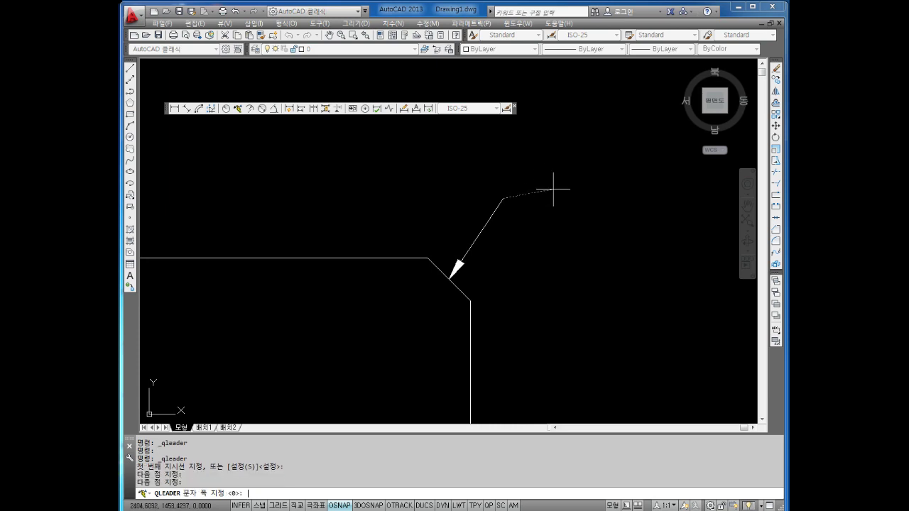
{"action": "key", "text": "Return"}
{"action": "key", "text": "Return"}
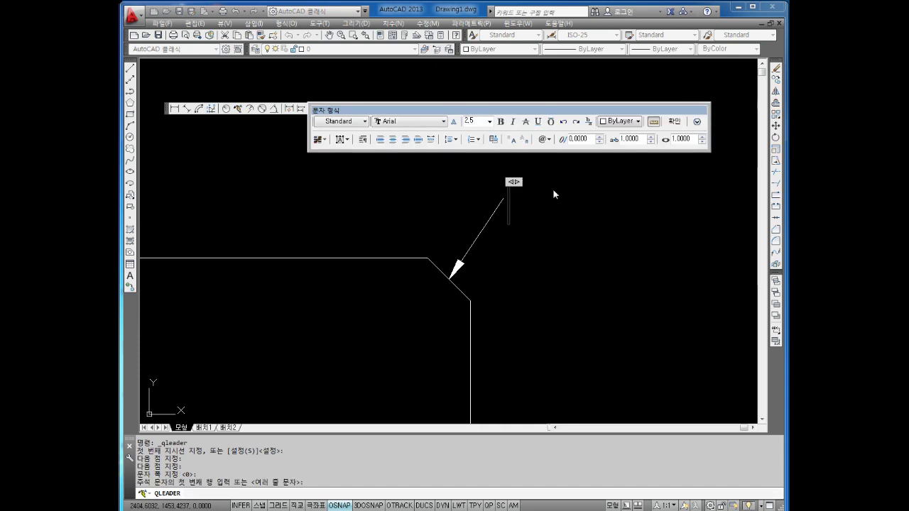
Enter C5 as the chamfer leader's note text.
{"action": "type", "text": "ㅊ"}
{"action": "key", "text": "BackSpace"}
{"action": "type", "text": "C5"}
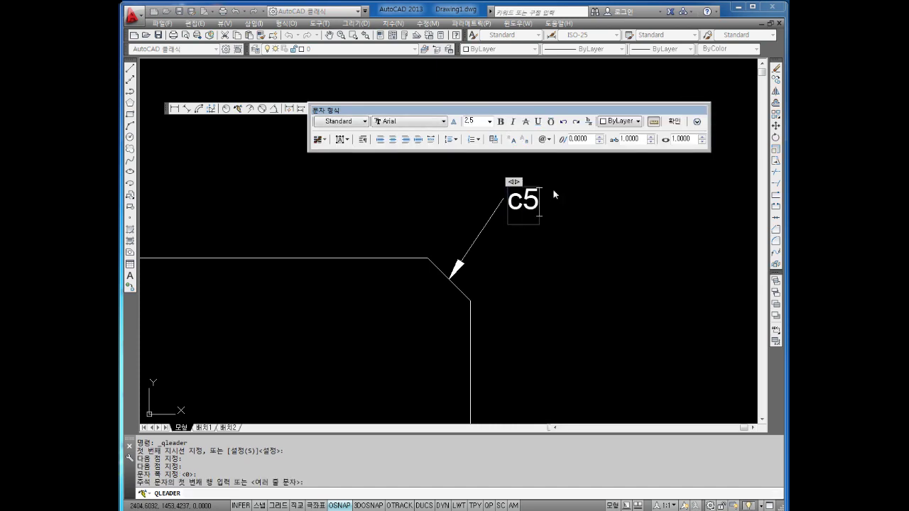
{"action": "key", "text": "BackSpace"}
{"action": "type", "text": "5"}
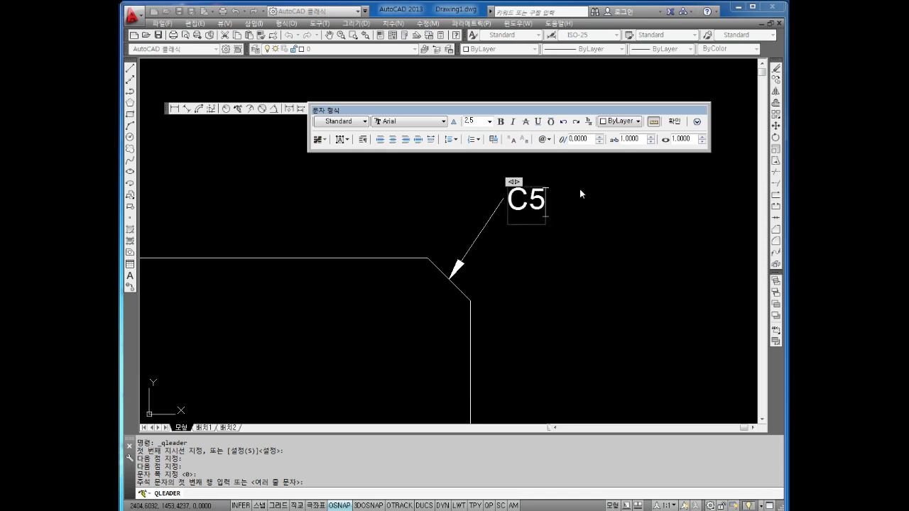
{"action": "left_click", "coordinate": [668, 122]}
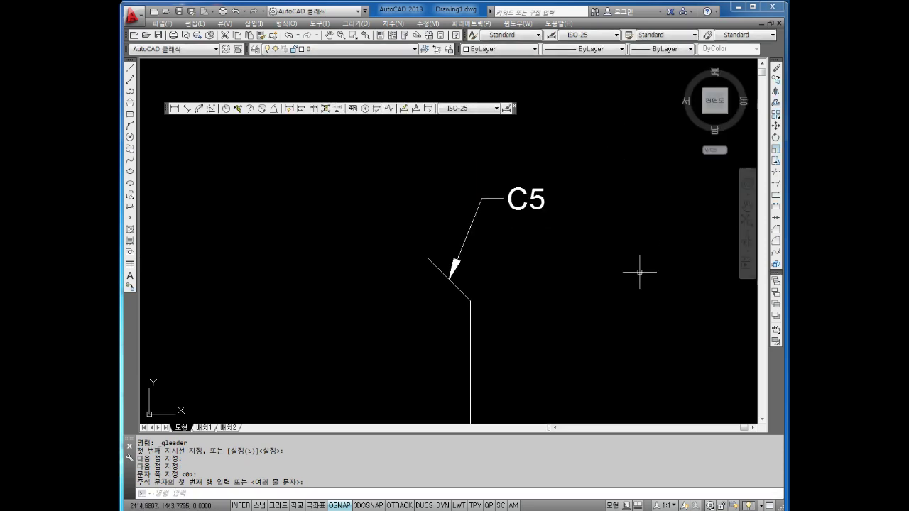
{"action": "key", "text": "Escape"}
{"action": "key", "text": "Escape"}
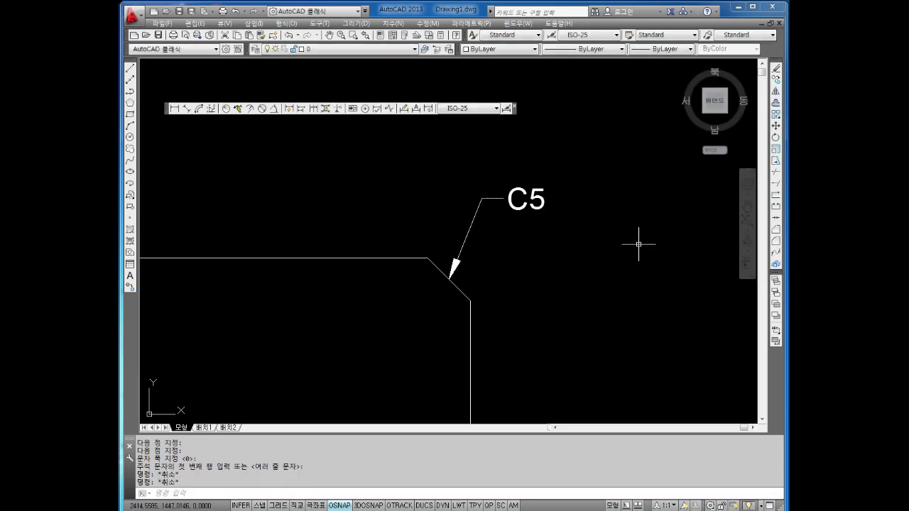
{"action": "key", "text": "Escape"}
{"action": "key", "text": "Escape"}
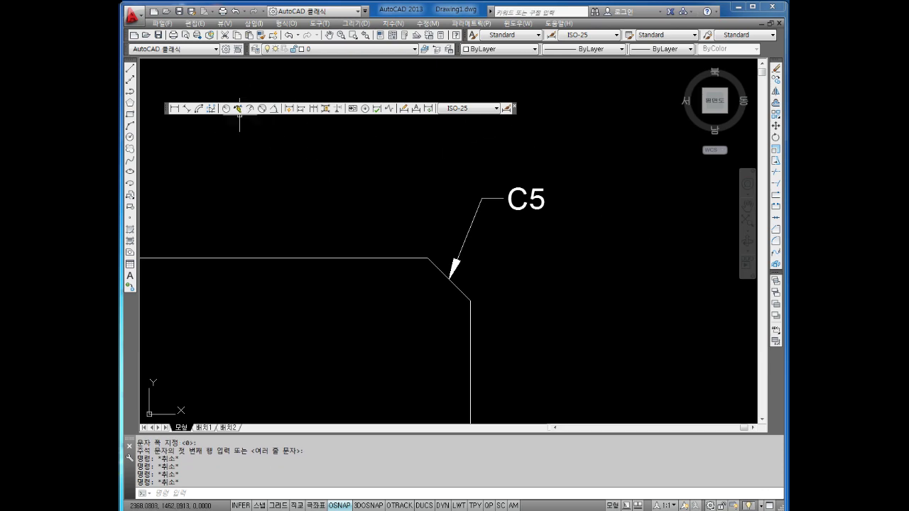
Add a second leader from the square's top edge with the note C3.
{"action": "left_click", "coordinate": [239, 109]}
{"action": "scroll", "coordinate": [416, 189], "scroll_direction": "down", "scroll_amount": 2}
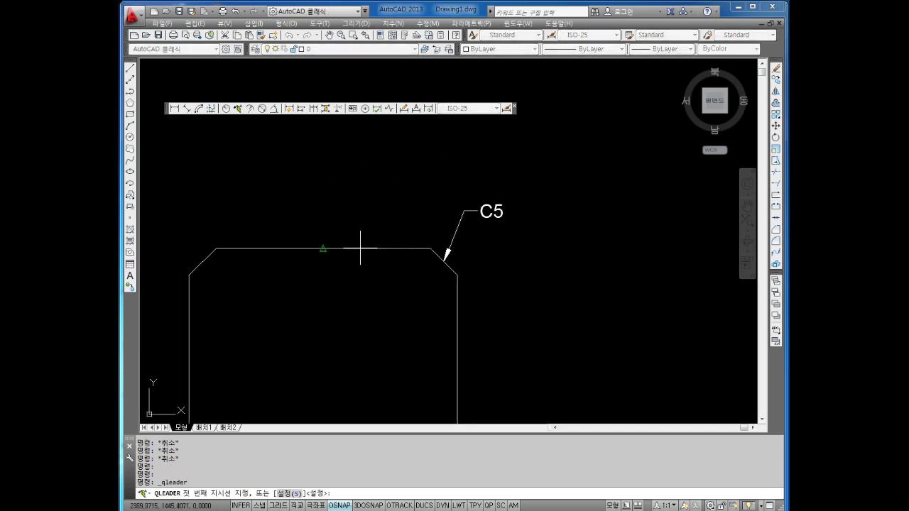
{"action": "left_click", "coordinate": [317, 248]}
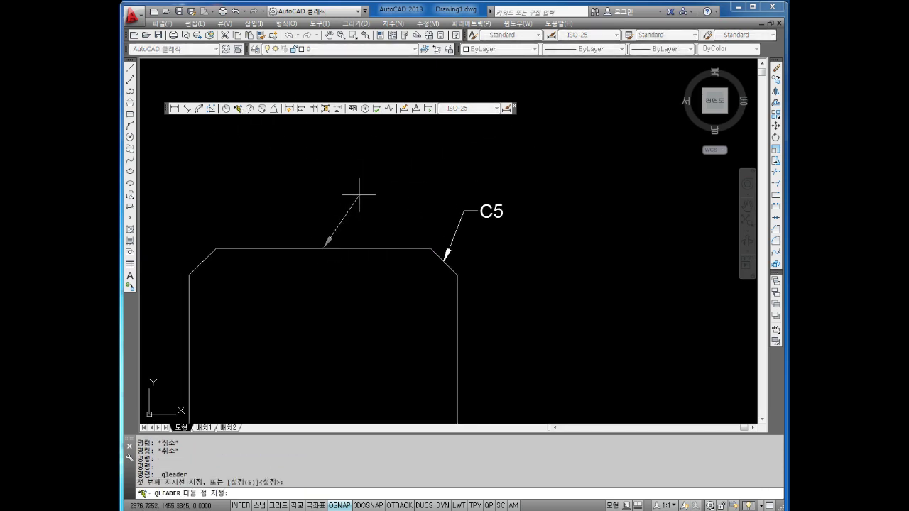
{"action": "left_click", "coordinate": [368, 160]}
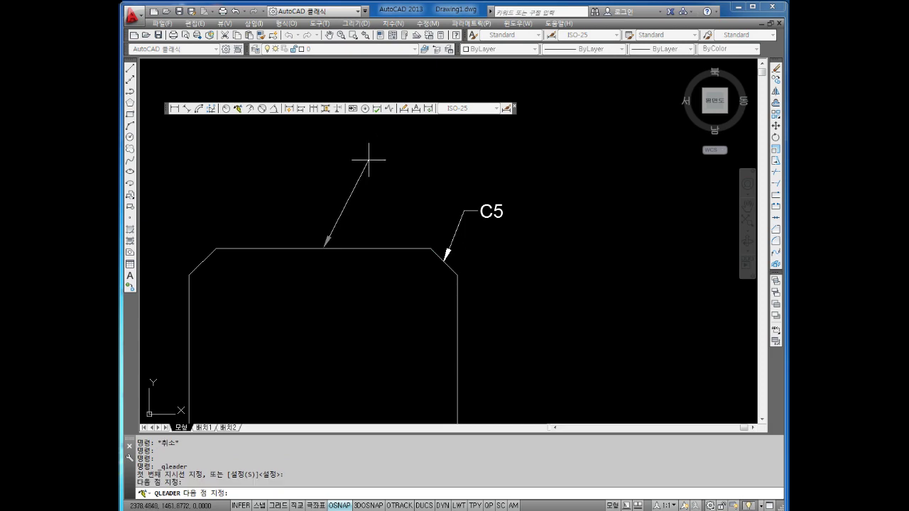
{"action": "key", "text": "Return"}
{"action": "key", "text": "Return"}
{"action": "key", "text": "Return"}
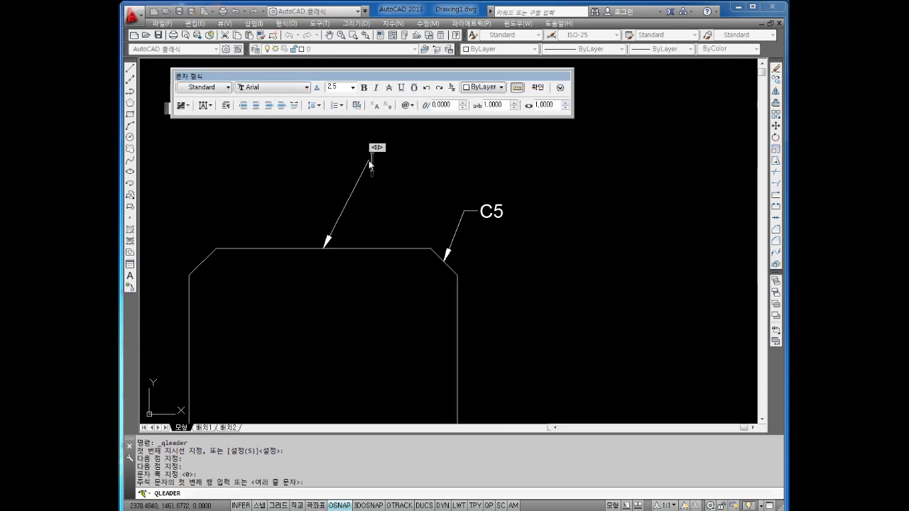
{"action": "type", "text": "C3"}
{"action": "key", "text": "Escape"}
{"action": "key", "text": "Escape"}
{"action": "middle_click_drag", "start_coordinate": [387, 181], "coordinate": [436, 177]}
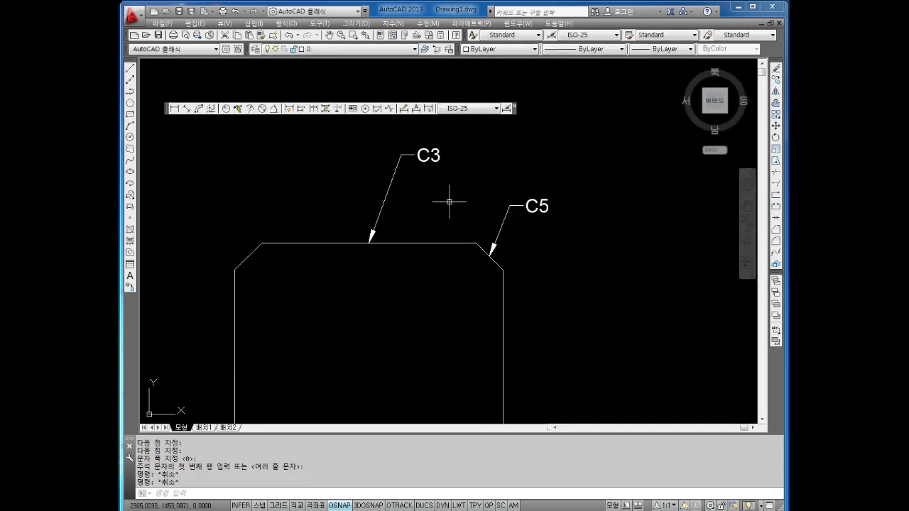
{"action": "key", "text": "Escape"}
{"action": "key", "text": "Escape"}
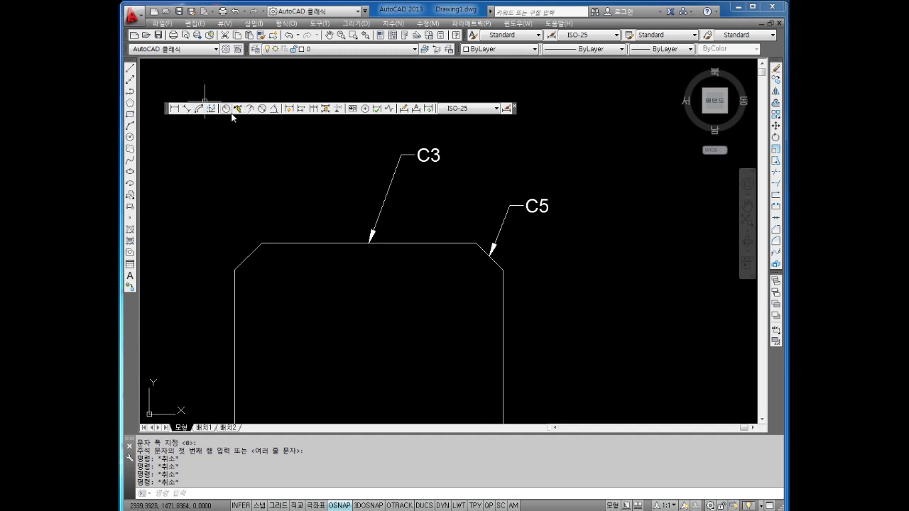
Add a leader from the chamfer corner noted ⌀20 DRILL, using the diameter symbol.
{"action": "left_click", "coordinate": [240, 110]}
{"action": "left_click", "coordinate": [476, 243]}
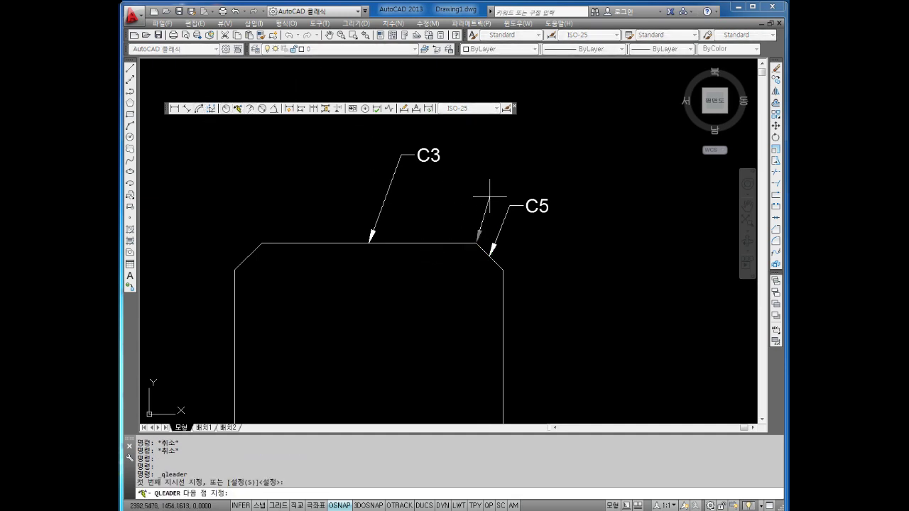
{"action": "left_click", "coordinate": [532, 143]}
{"action": "key", "text": "Return"}
{"action": "key", "text": "Return"}
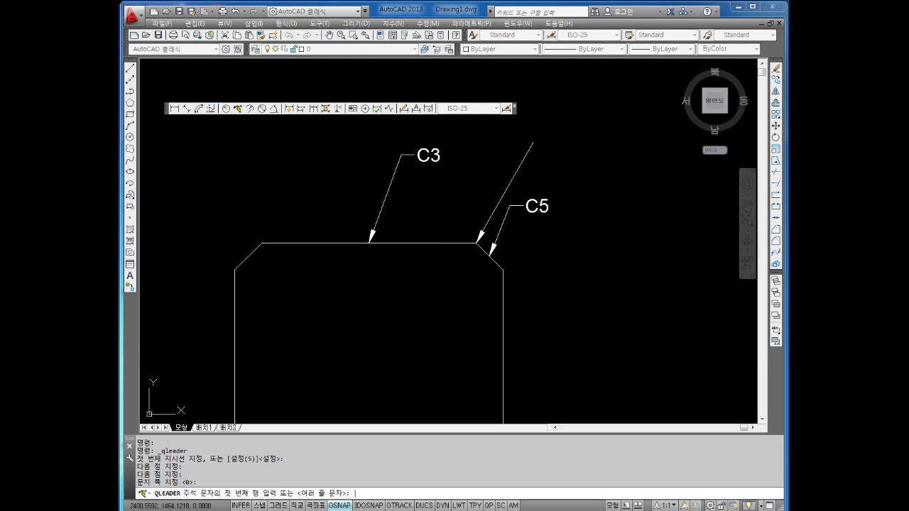
{"action": "key", "text": "Return"}
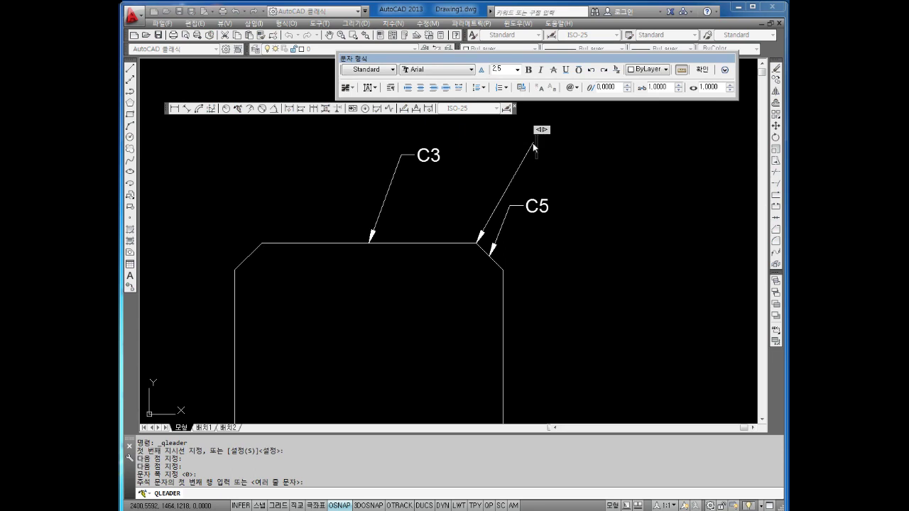
{"action": "left_click_drag", "start_coordinate": [504, 59], "coordinate": [481, 103]}
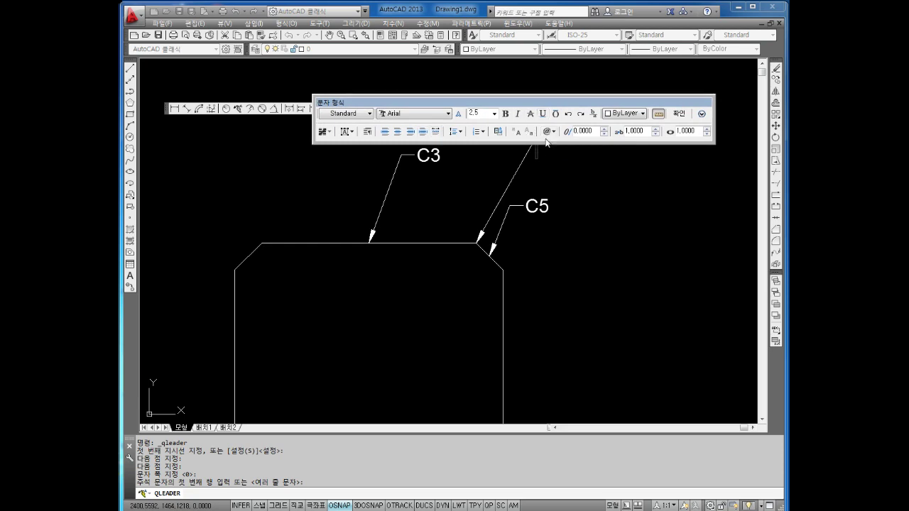
{"action": "left_click", "coordinate": [554, 132]}
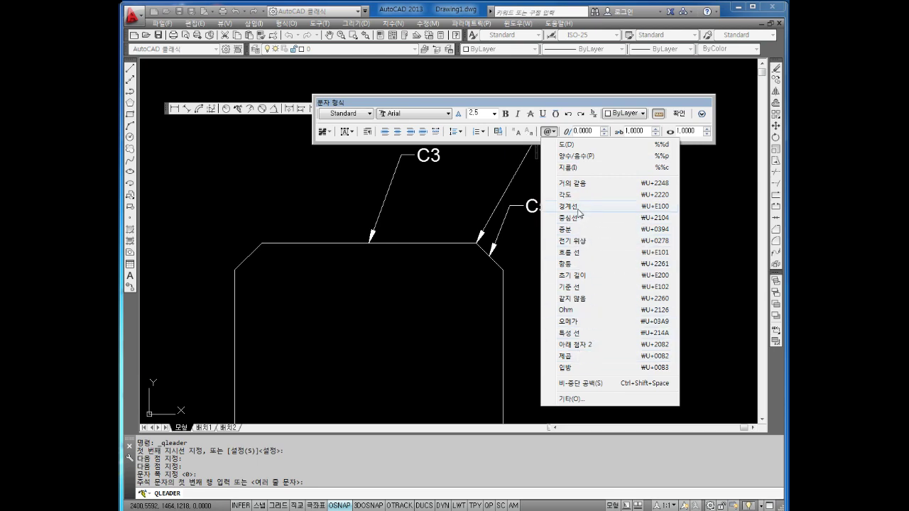
{"action": "left_click", "coordinate": [574, 168]}
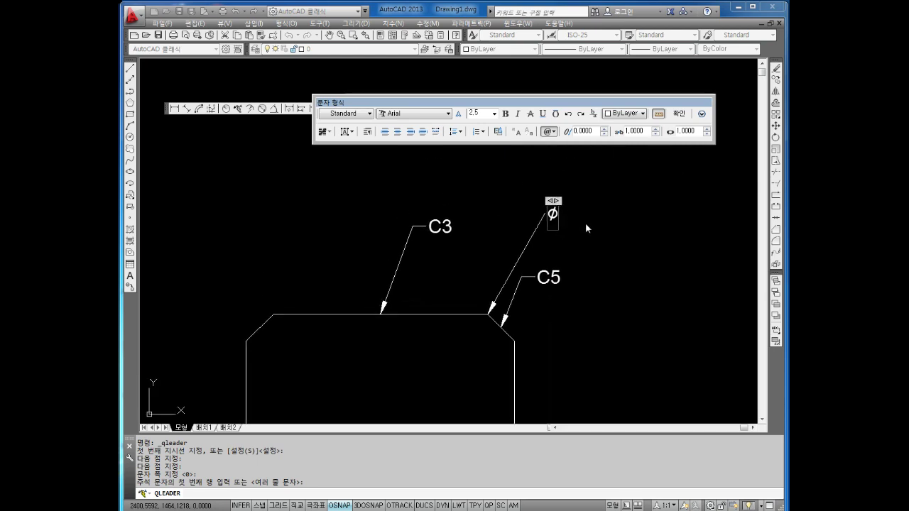
{"action": "type", "text": "20"}
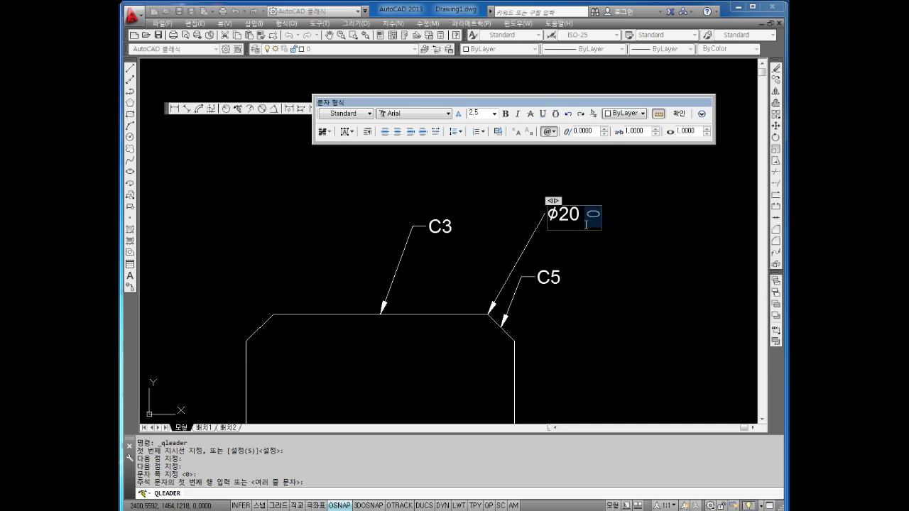
{"action": "type", "text": "DRILL"}
{"action": "key", "text": "Escape"}
{"action": "key", "text": "Escape"}
{"action": "middle_click_drag", "start_coordinate": [613, 298], "coordinate": [608, 282]}
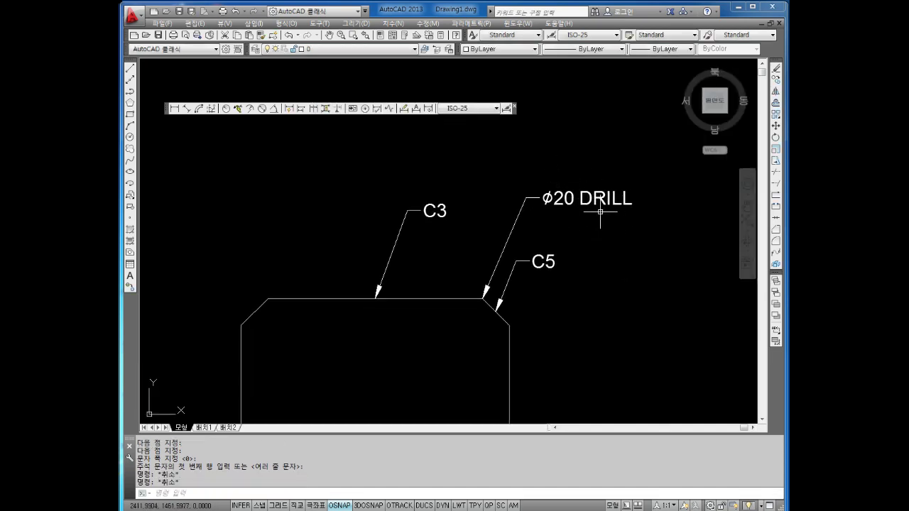
Try opening the ⌀20 DRILL note for editing by double-click and text edit, cancelling each time.
{"action": "scroll", "coordinate": [597, 211], "scroll_direction": "up", "scroll_amount": 2}
{"action": "double_click", "coordinate": [590, 208]}
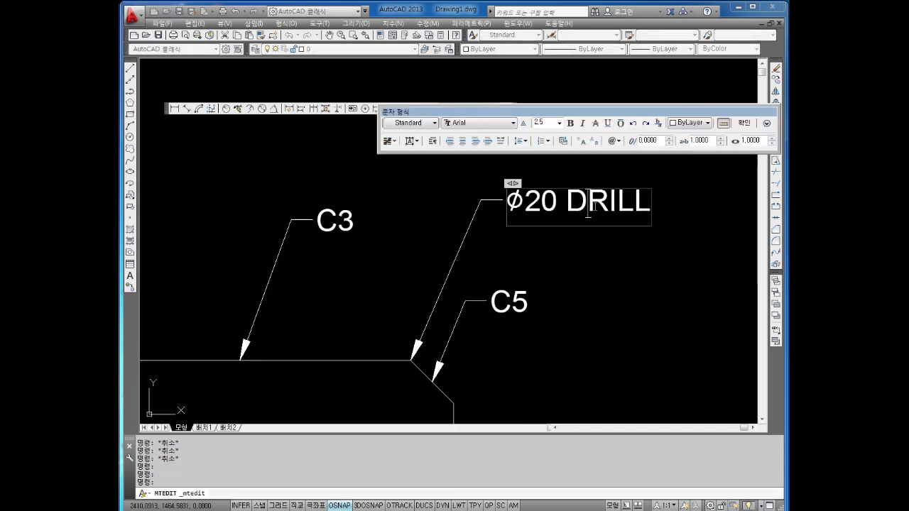
{"action": "key", "text": "Escape"}
{"action": "key", "text": "Escape"}
{"action": "key", "text": "Escape"}
{"action": "key", "text": "Escape"}
{"action": "key", "text": "Escape"}
{"action": "key", "text": "Escape"}
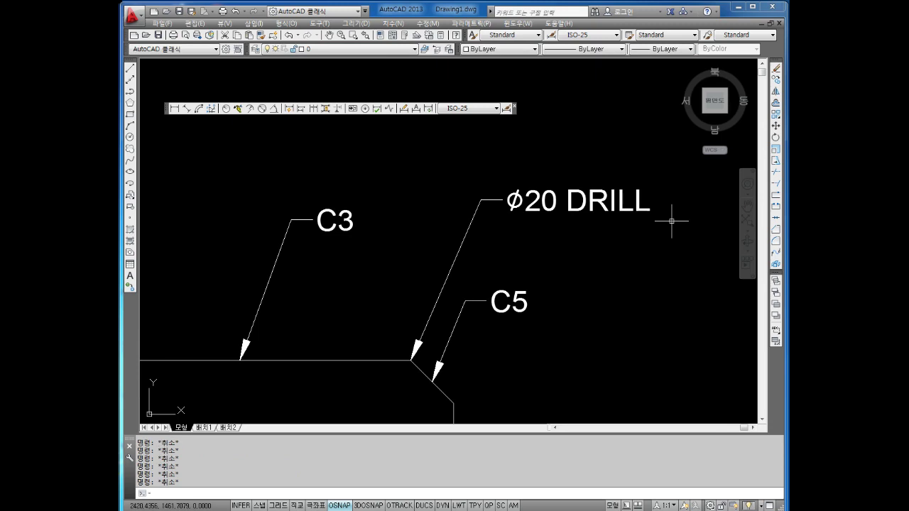
{"action": "left_click", "coordinate": [459, 494]}
{"action": "type", "text": "ED"}
{"action": "key", "text": "Return"}
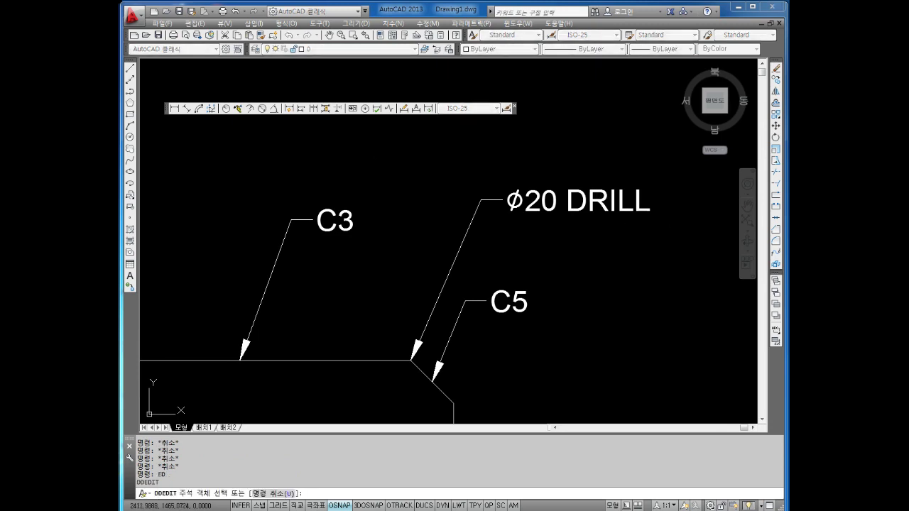
{"action": "left_click", "coordinate": [601, 194]}
{"action": "key", "text": "Escape"}
{"action": "key", "text": "Escape"}
{"action": "key", "text": "Escape"}
{"action": "key", "text": "Escape"}
{"action": "key", "text": "Escape"}
{"action": "key", "text": "Escape"}
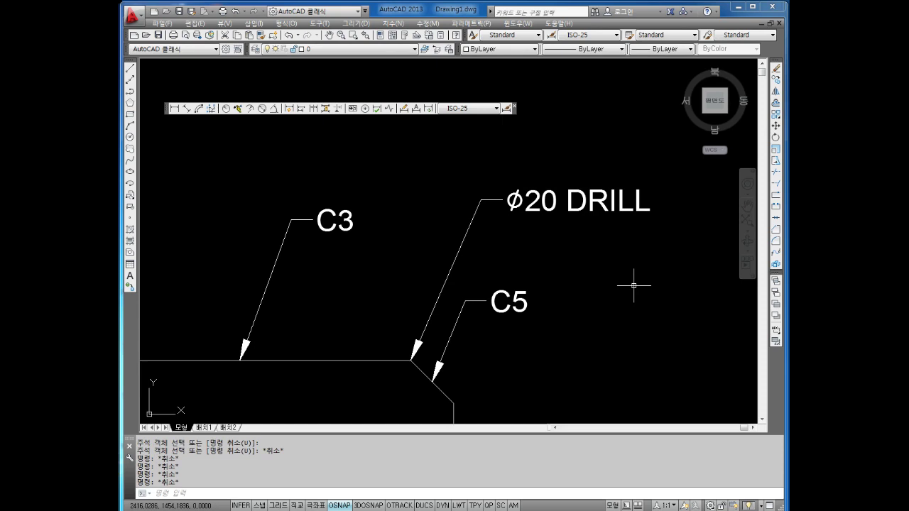
{"action": "key", "text": "Escape"}
{"action": "key", "text": "Escape"}
{"action": "left_click", "coordinate": [614, 220]}
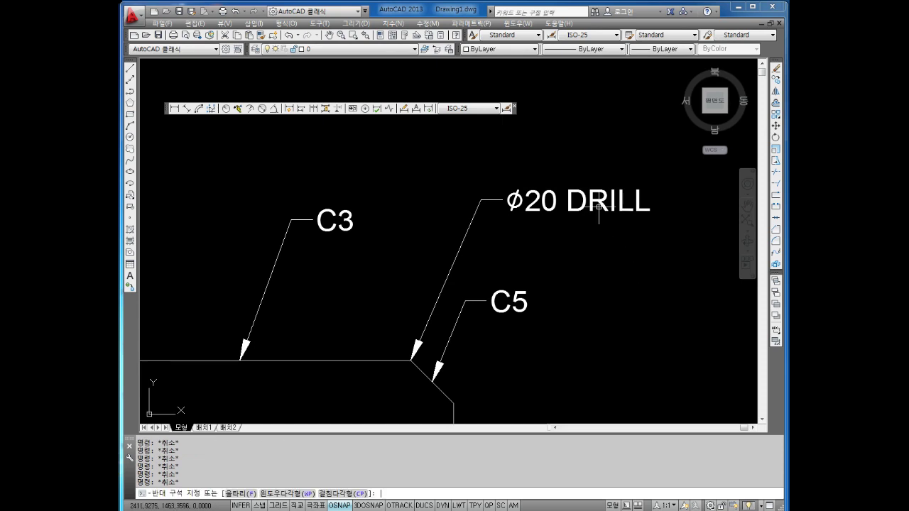
{"action": "key", "text": "Escape"}
Double-click the ⌀20 DRILL note and append ED to its text.
{"action": "double_click", "coordinate": [625, 202]}
{"action": "key", "text": "Escape"}
{"action": "double_click", "coordinate": [632, 207]}
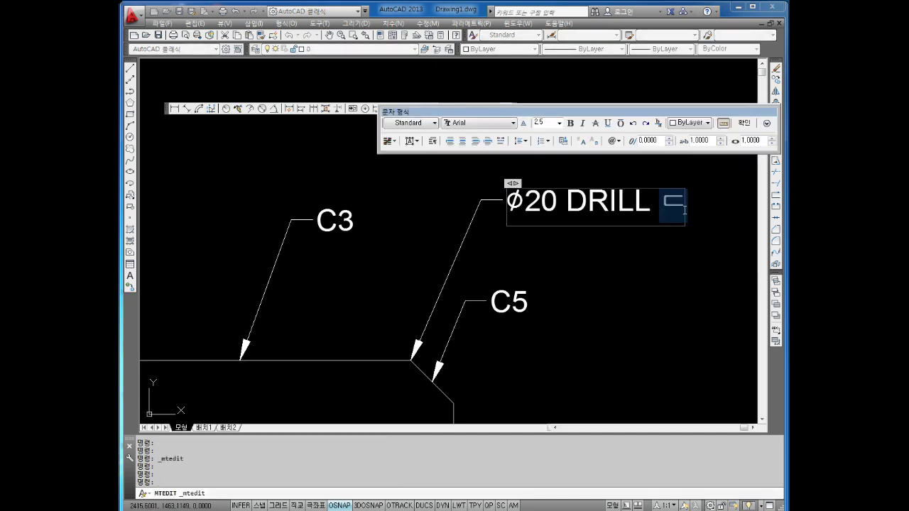
{"action": "type", "text": "ED"}
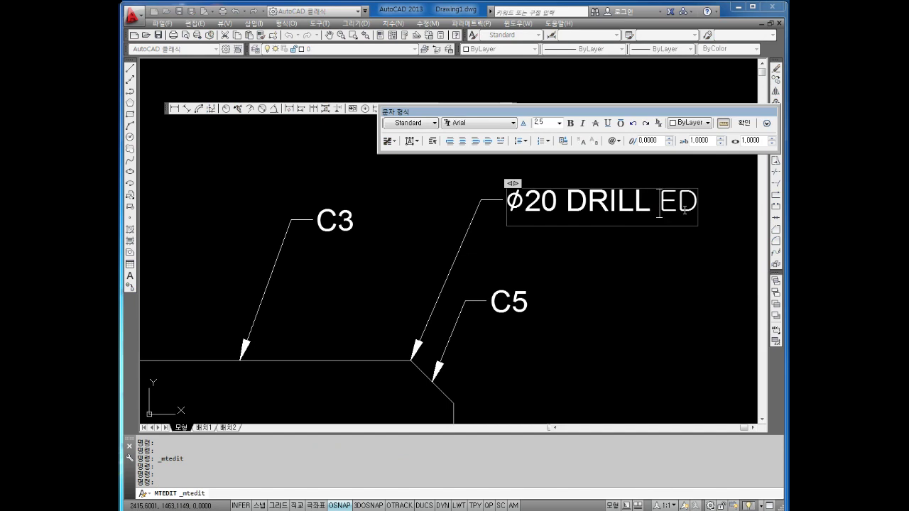
{"action": "key", "text": "Escape"}
{"action": "key", "text": "Escape"}
{"action": "key", "text": "Escape"}
{"action": "key", "text": "Escape"}
{"action": "key", "text": "Escape"}
Reopen the ⌀20 DRILL ED note with ED and double-click to check it.
{"action": "type", "text": "ED"}
{"action": "key", "text": "Return"}
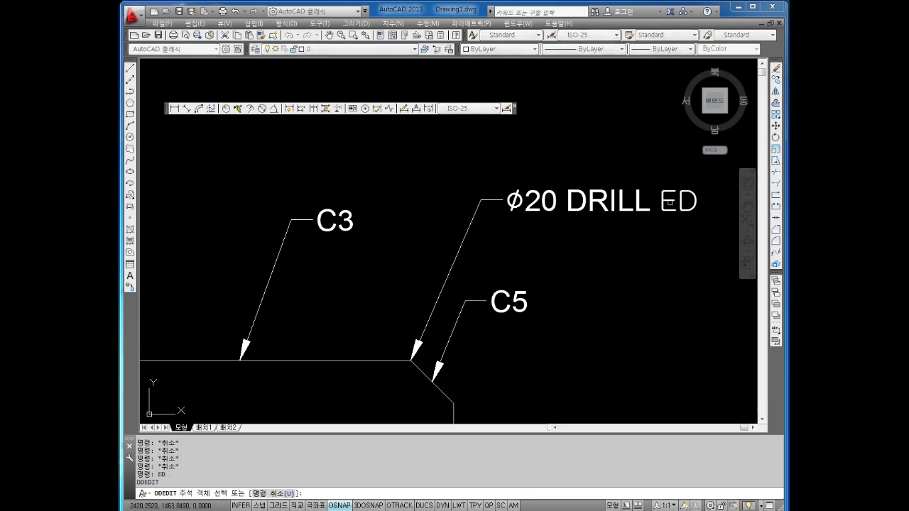
{"action": "left_click", "coordinate": [533, 202]}
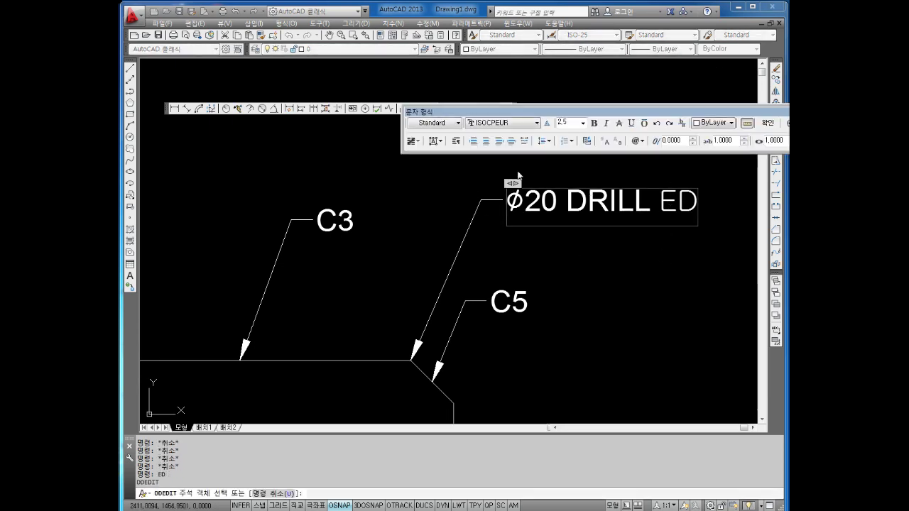
{"action": "key", "text": "Escape"}
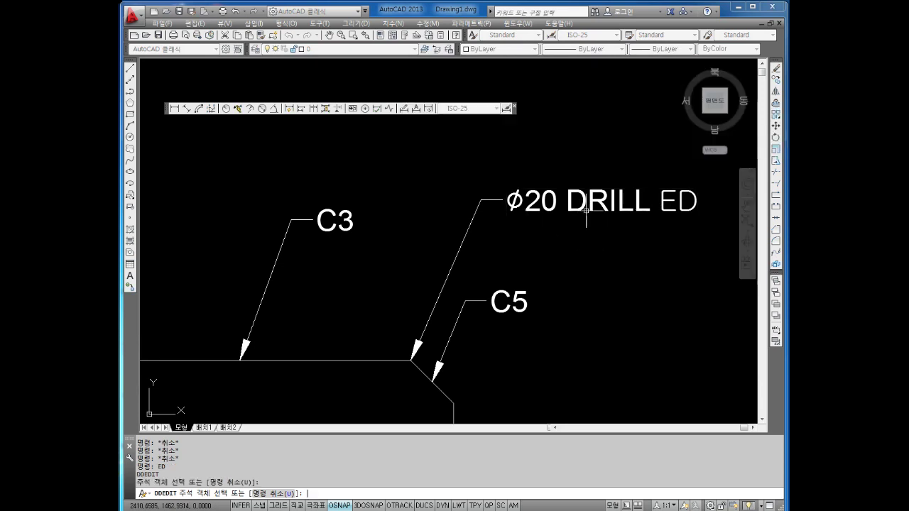
{"action": "key", "text": "Escape"}
{"action": "key", "text": "Escape"}
{"action": "double_click", "coordinate": [581, 201]}
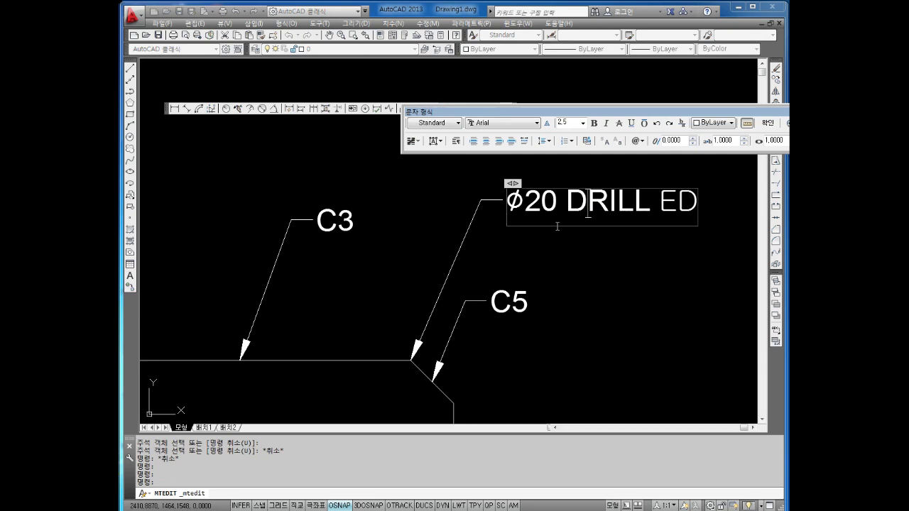
{"action": "key", "text": "Escape"}
{"action": "key", "text": "Escape"}
{"action": "key", "text": "Escape"}
{"action": "key", "text": "Escape"}
{"action": "key", "text": "Escape"}
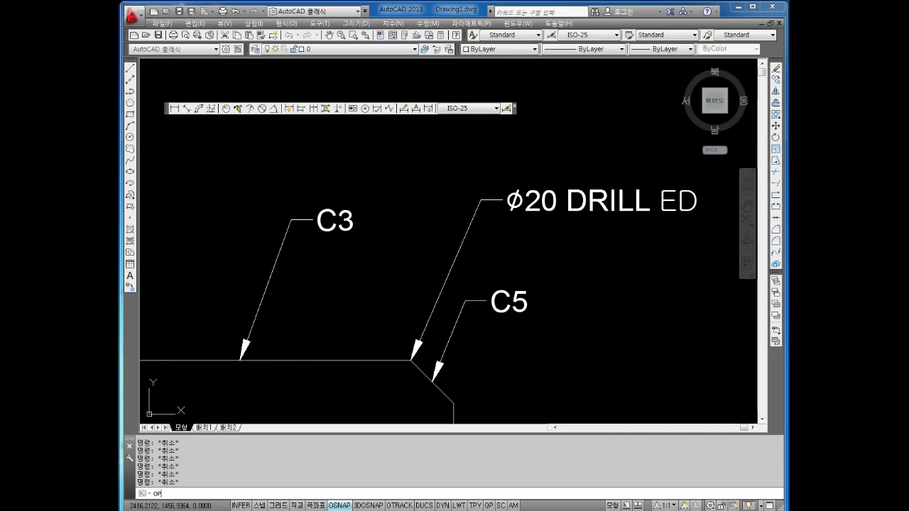
{"action": "key", "text": "Return"}
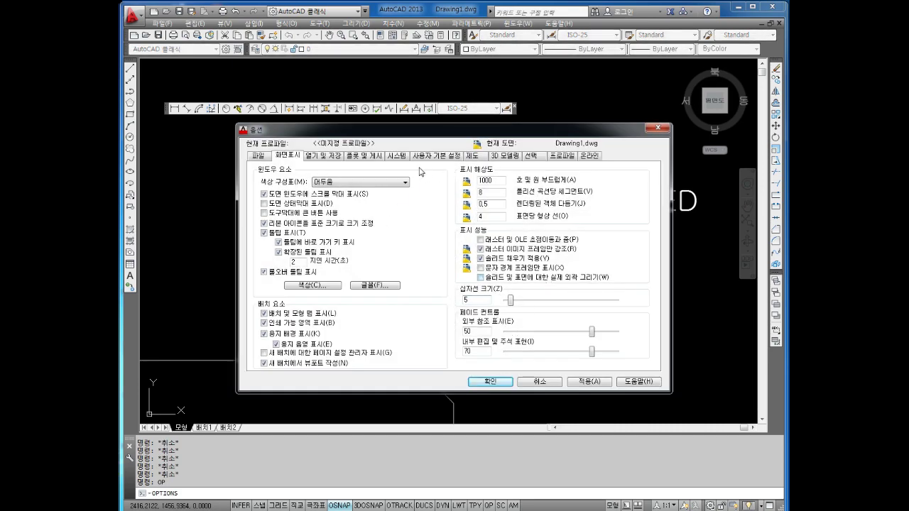
View the Selection and User Preferences tabs, close Options, and reopen the ⌀20 DRILL ED note.
{"action": "left_click", "coordinate": [531, 156]}
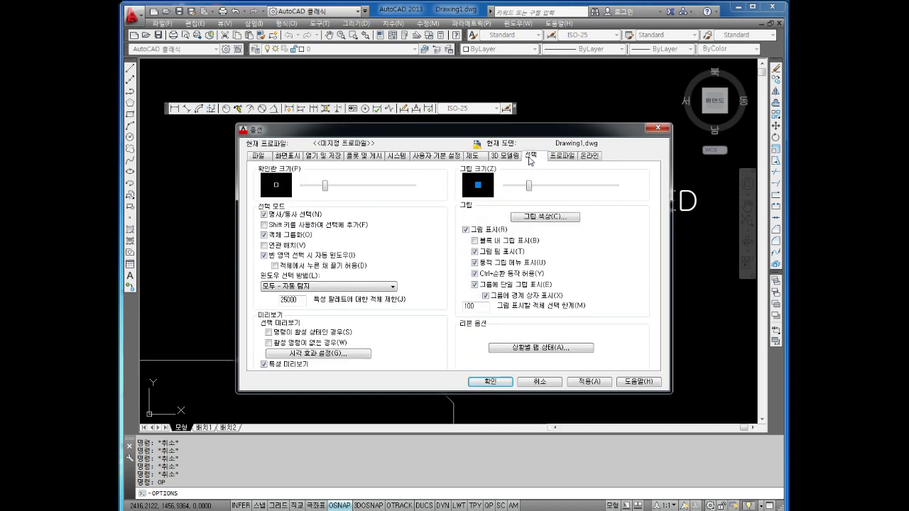
{"action": "left_click", "coordinate": [429, 156]}
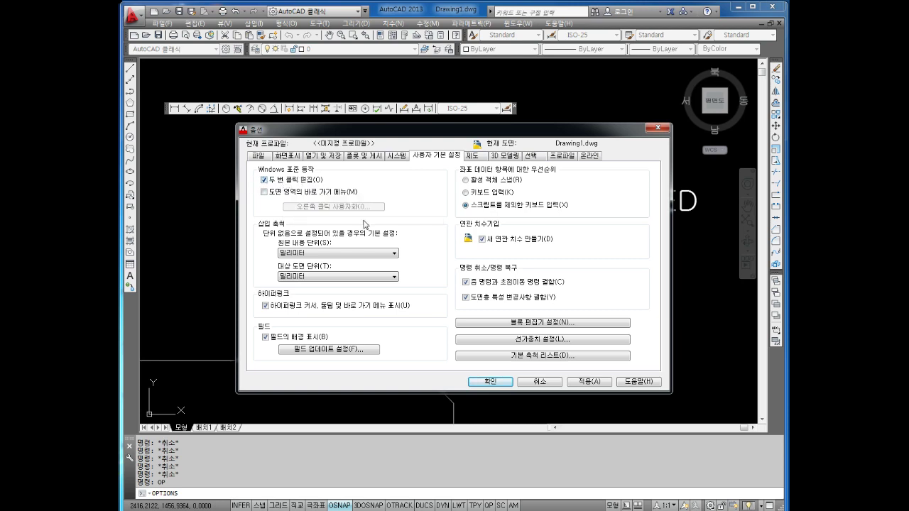
{"action": "left_click", "coordinate": [471, 382]}
{"action": "double_click", "coordinate": [554, 201]}
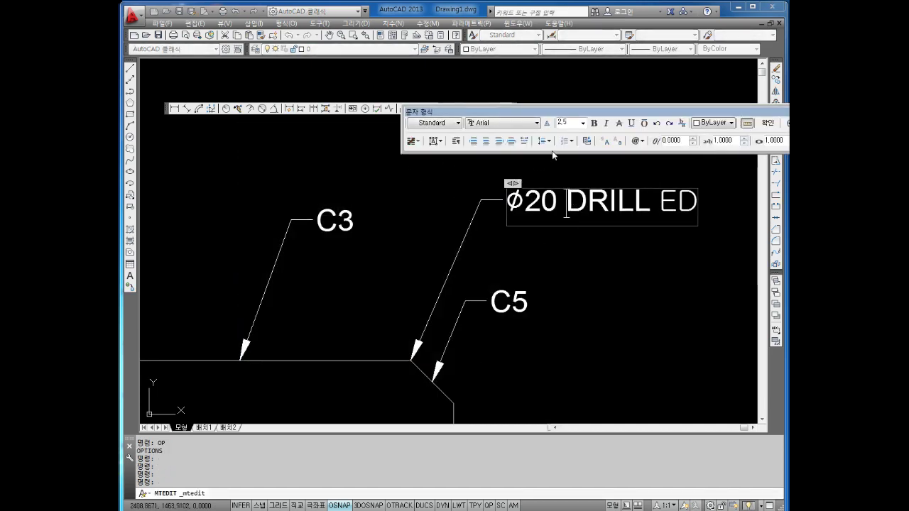
Leave the ⌀20 DRILL ED note editor unchanged, reframe the view and start a quick leader.
{"action": "left_click_drag", "start_coordinate": [647, 112], "coordinate": [533, 98]}
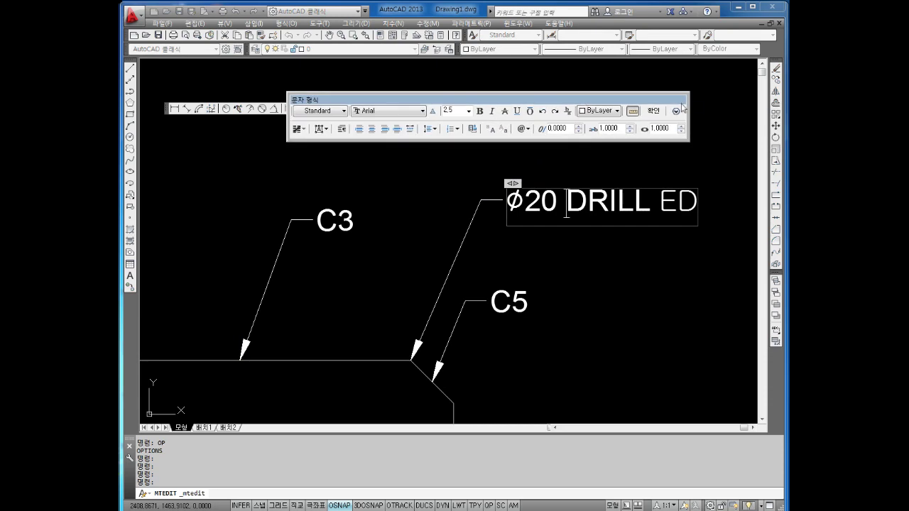
{"action": "key", "text": "Escape"}
{"action": "key", "text": "Escape"}
{"action": "key", "text": "Escape"}
{"action": "middle_click_drag", "start_coordinate": [478, 157], "coordinate": [471, 134]}
{"action": "scroll", "coordinate": [488, 180], "scroll_direction": "down", "scroll_amount": 2}
{"action": "middle_click_drag", "start_coordinate": [487, 180], "coordinate": [489, 209]}
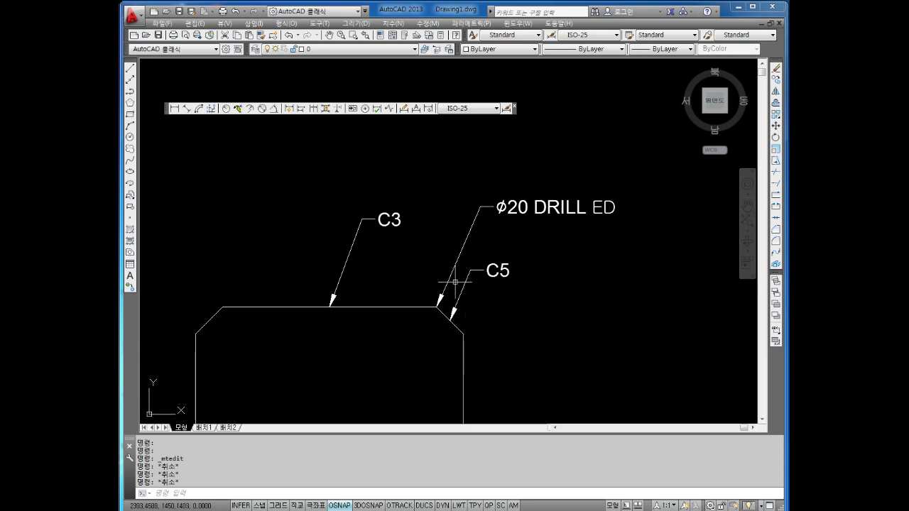
{"action": "key", "text": "Escape"}
{"action": "key", "text": "Escape"}
{"action": "scroll", "coordinate": [296, 138], "scroll_direction": "up", "scroll_amount": 2}
{"action": "scroll", "coordinate": [334, 142], "scroll_direction": "up", "scroll_amount": 1}
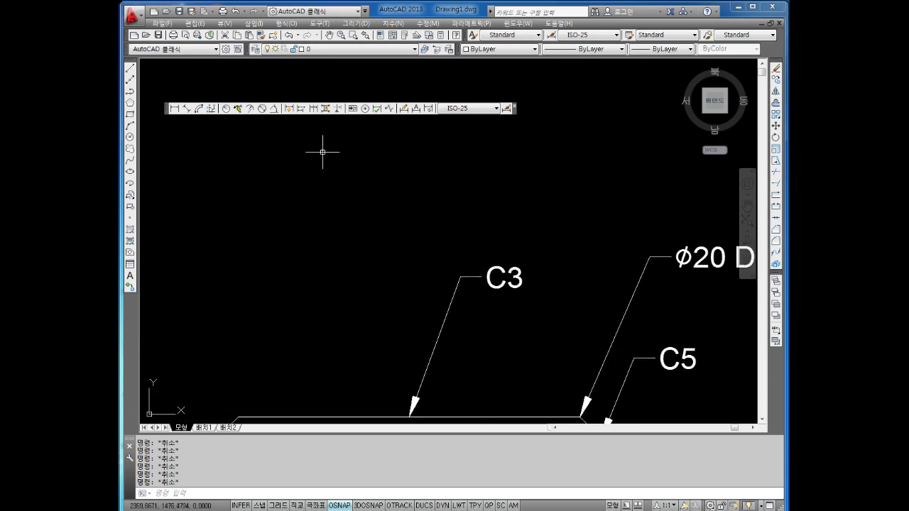
{"action": "left_click", "coordinate": [238, 108]}
{"action": "type", "text": "s"}
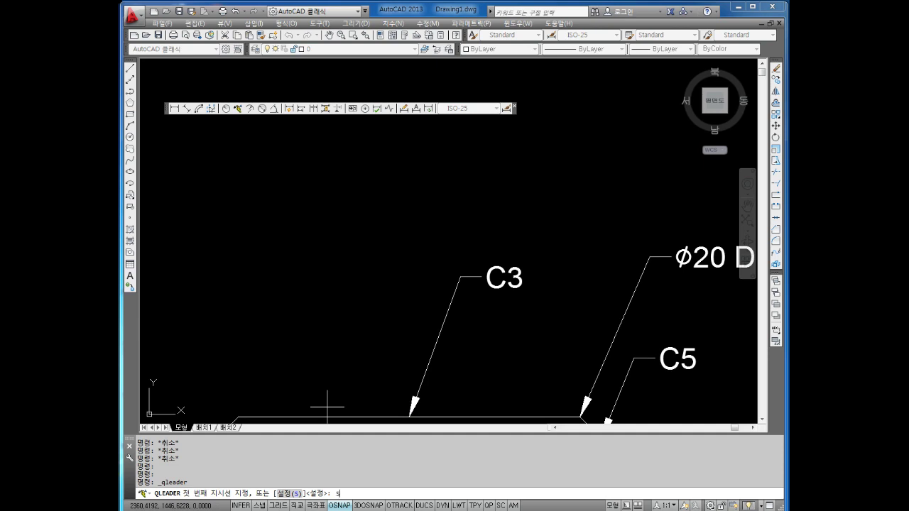
Review the Leader Settings Annotation, Leader Line & Arrow and Attachment tabs, then accept them with OK.
{"action": "key", "text": "Return"}
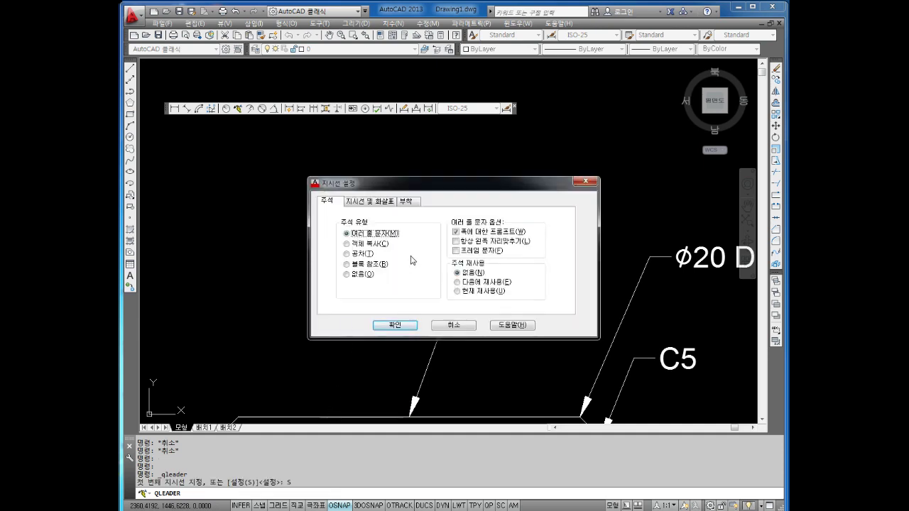
{"action": "key", "text": "Escape"}
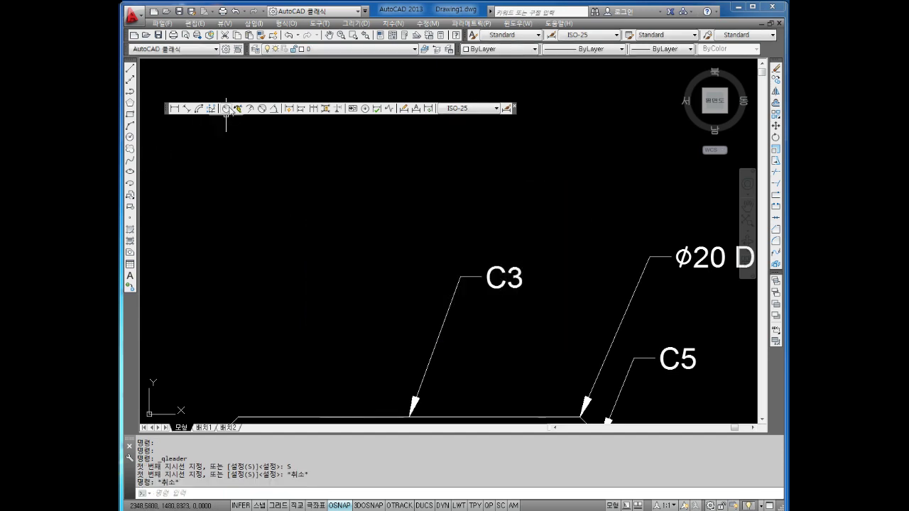
{"action": "left_click", "coordinate": [239, 109]}
{"action": "type", "text": "s"}
{"action": "key", "text": "Return"}
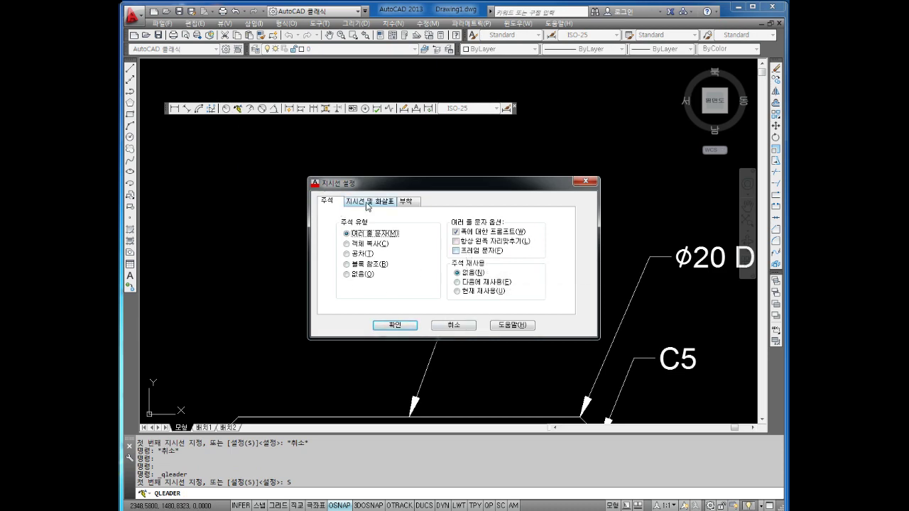
{"action": "left_click", "coordinate": [383, 203]}
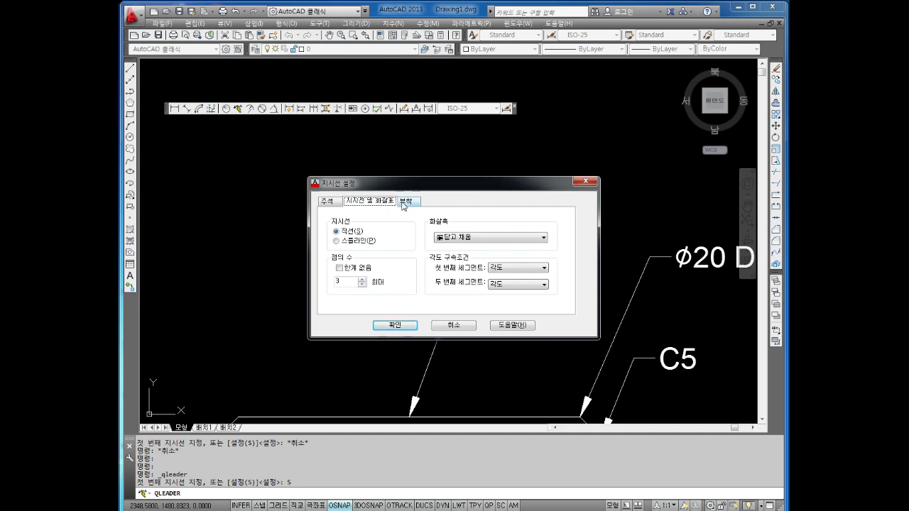
{"action": "left_click", "coordinate": [407, 204]}
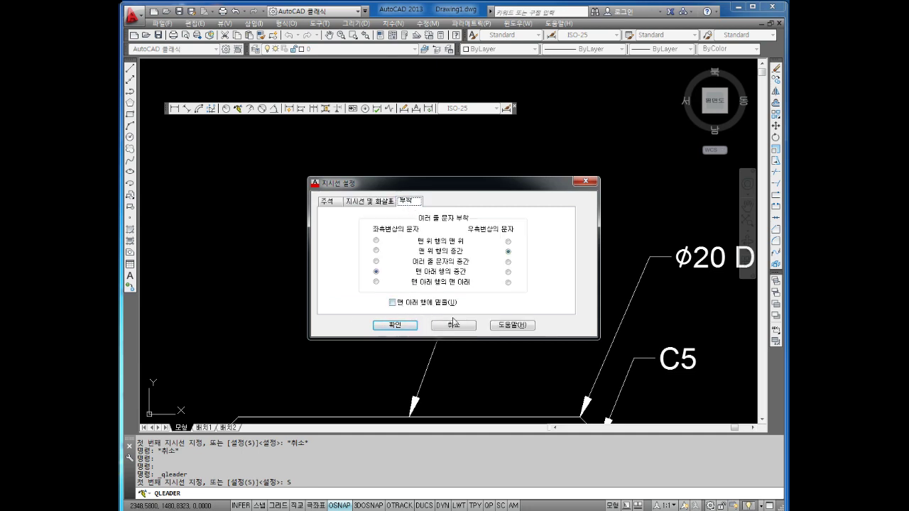
{"action": "left_click", "coordinate": [395, 325]}
{"action": "middle_click_drag", "start_coordinate": [528, 346], "coordinate": [465, 242]}
{"action": "middle_click_drag", "start_coordinate": [401, 192], "coordinate": [450, 260]}
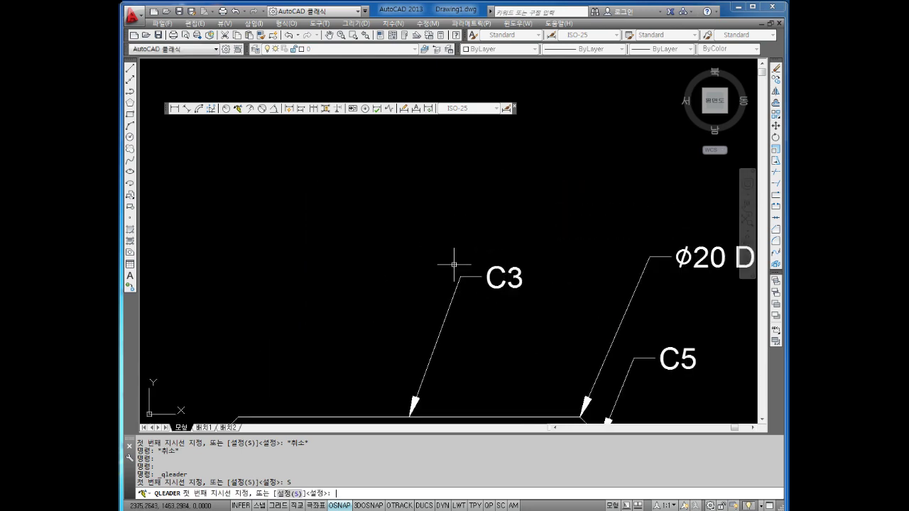
Add a C3 leader note pointing at the square's top edge.
{"action": "key", "text": "Escape"}
{"action": "key", "text": "Escape"}
{"action": "key", "text": "Escape"}
{"action": "middle_click_drag", "start_coordinate": [287, 229], "coordinate": [260, 146]}
{"action": "left_click", "coordinate": [239, 108]}
{"action": "middle_click_drag", "start_coordinate": [391, 285], "coordinate": [404, 319]}
{"action": "left_click", "coordinate": [398, 365]}
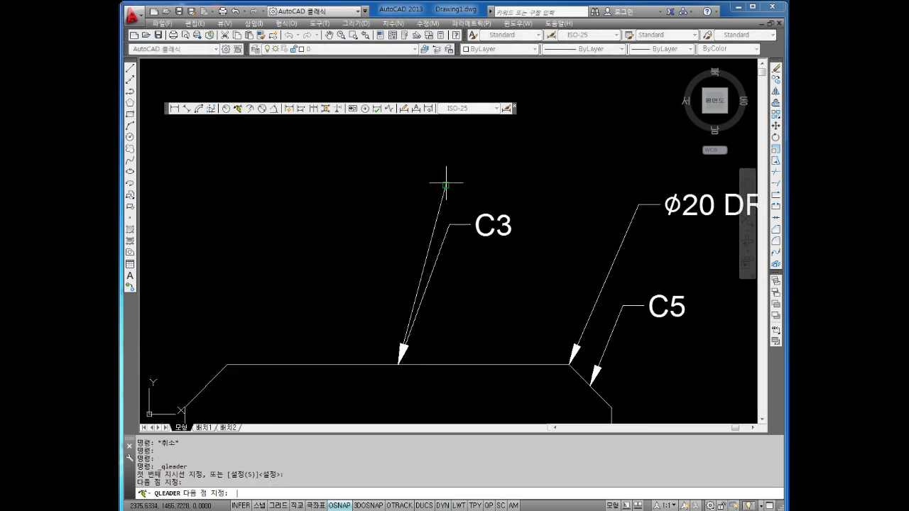
{"action": "left_click", "coordinate": [446, 182]}
{"action": "key", "text": "Return"}
{"action": "key", "text": "Return"}
{"action": "key", "text": "Return"}
{"action": "type", "text": "C3"}
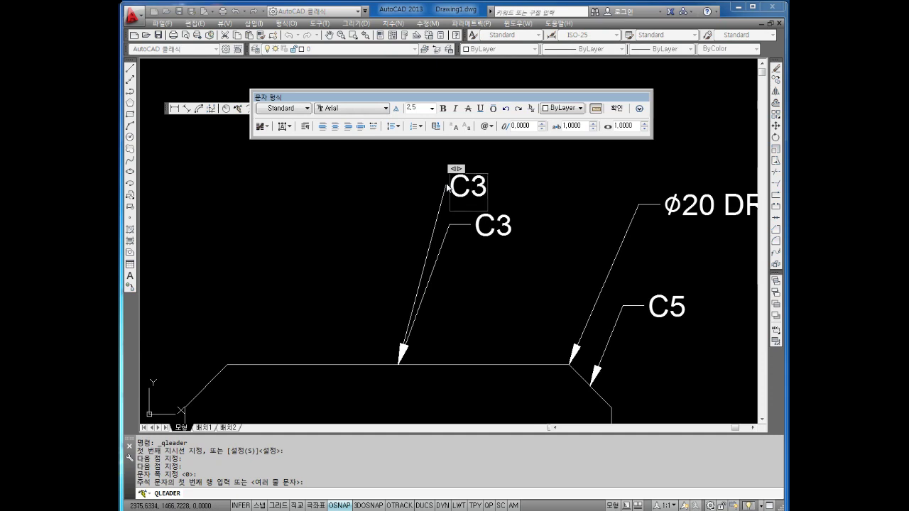
{"action": "left_click", "coordinate": [526, 198]}
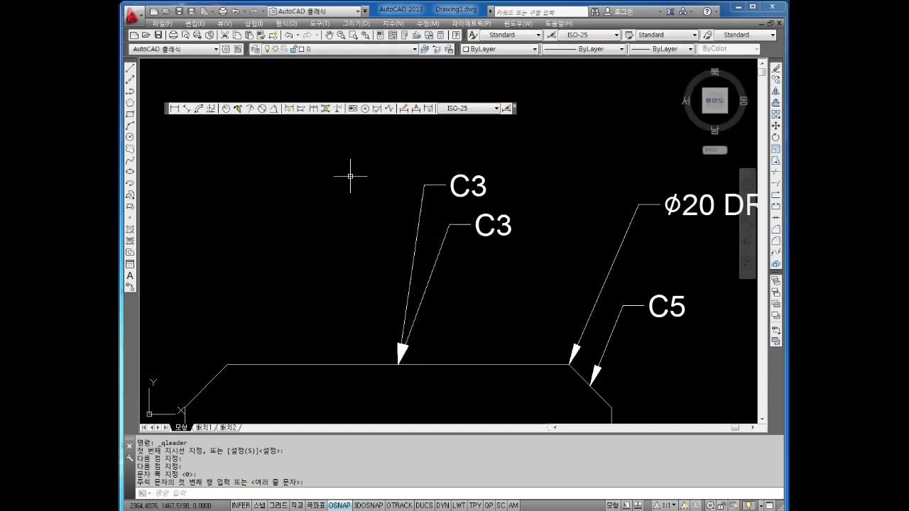
{"action": "key", "text": "Escape"}
{"action": "key", "text": "Escape"}
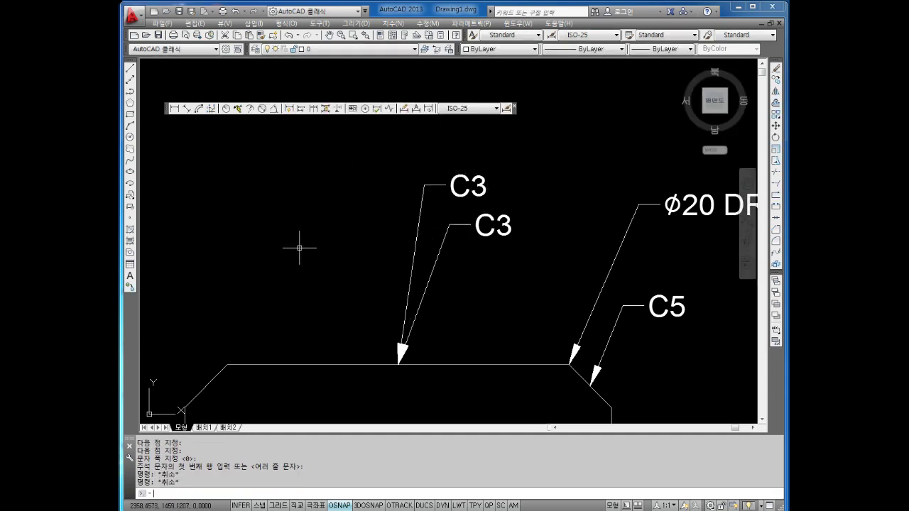
Enable Underline bottom line and add a higher C3 leader note from the top edge.
{"action": "left_click", "coordinate": [237, 108]}
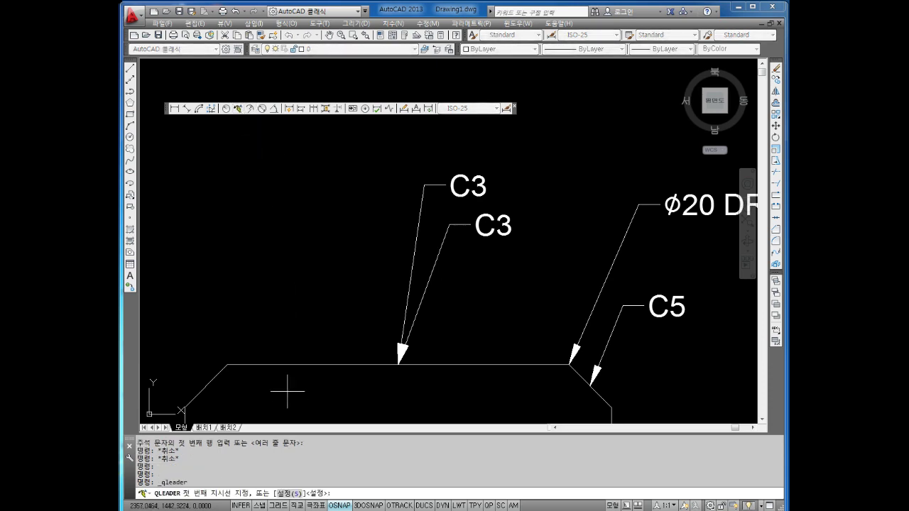
{"action": "type", "text": "s"}
{"action": "key", "text": "Return"}
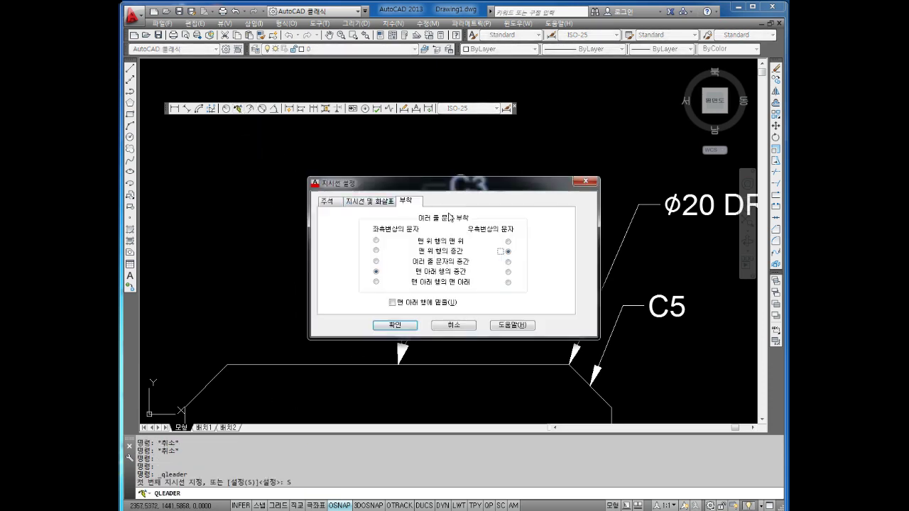
{"action": "left_click", "coordinate": [403, 304]}
{"action": "left_click", "coordinate": [395, 325]}
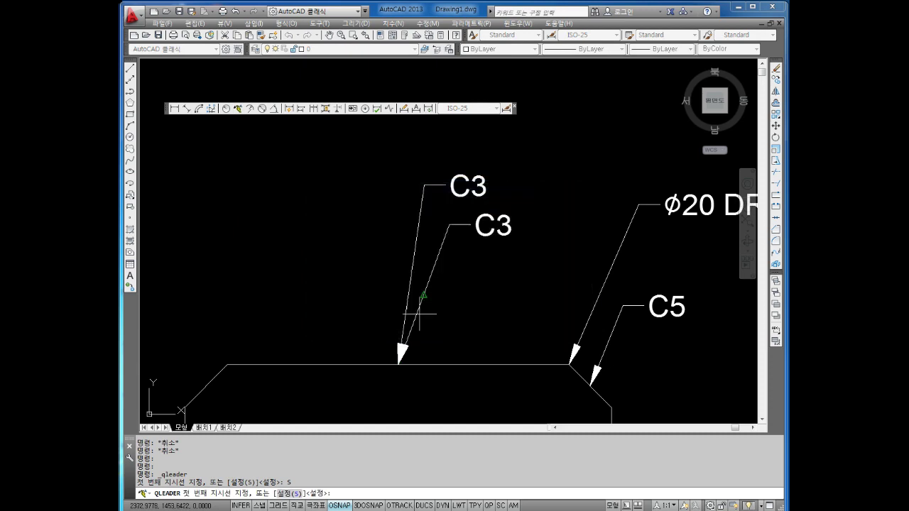
{"action": "left_click", "coordinate": [399, 364]}
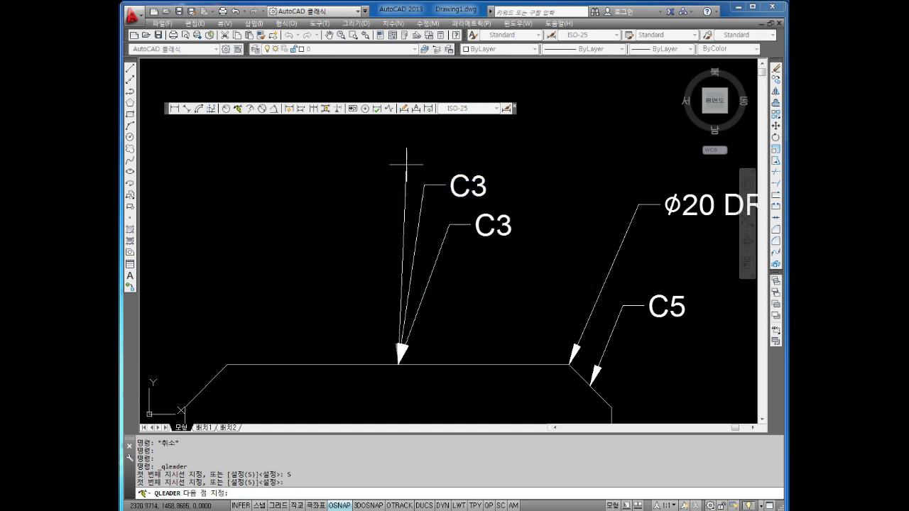
{"action": "left_click", "coordinate": [413, 152]}
{"action": "key", "text": "Return"}
{"action": "key", "text": "Return"}
{"action": "key", "text": "Return"}
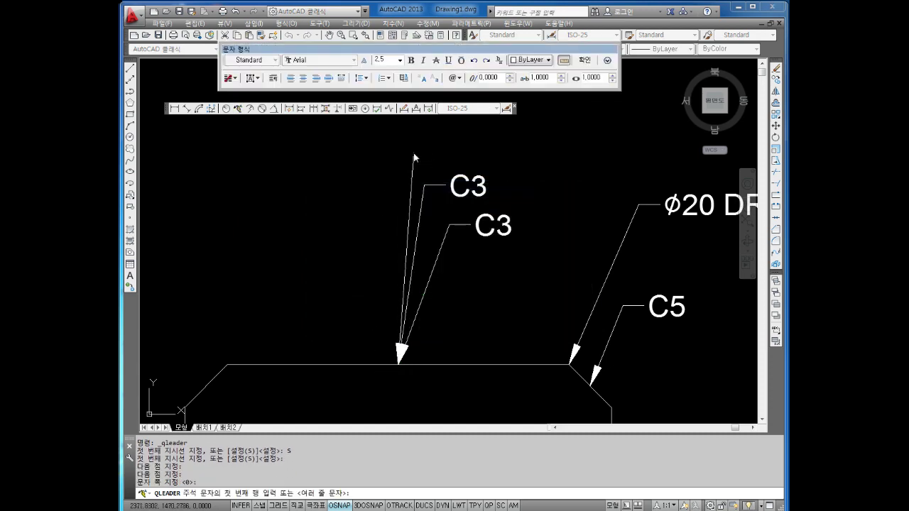
{"action": "type", "text": "C3"}
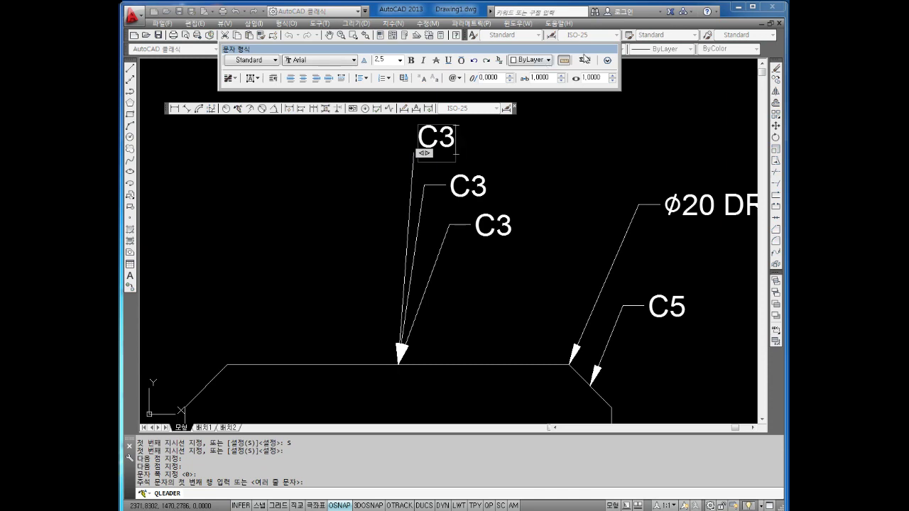
{"action": "left_click", "coordinate": [581, 66]}
{"action": "key", "text": "Escape"}
{"action": "key", "text": "Escape"}
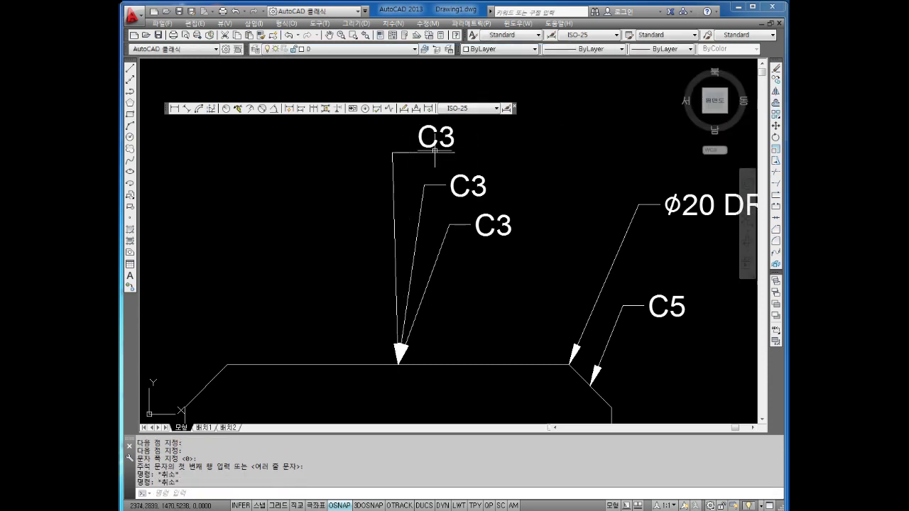
{"action": "scroll", "coordinate": [473, 164], "scroll_direction": "down", "scroll_amount": 1}
{"action": "scroll", "coordinate": [474, 164], "scroll_direction": "up", "scroll_amount": 2}
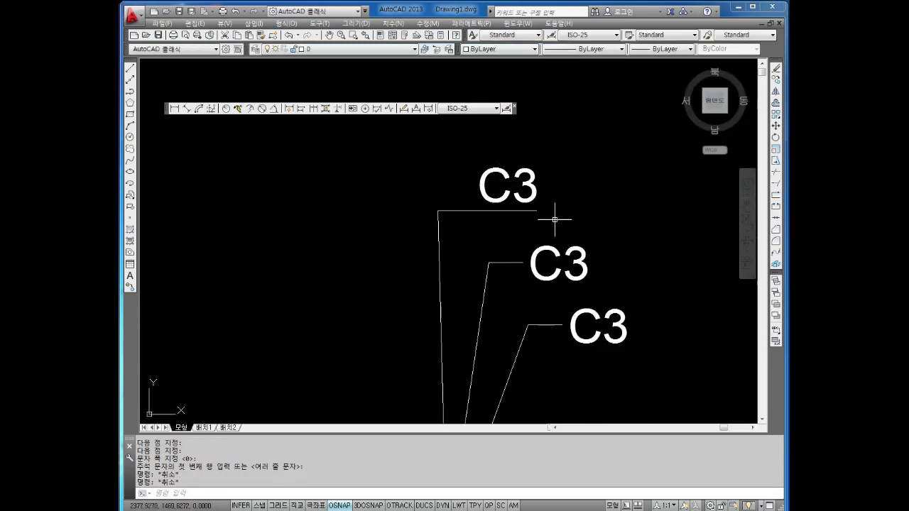
Window-select the top C3 note, then clear the selection.
{"action": "scroll", "coordinate": [551, 209], "scroll_direction": "up", "scroll_amount": 1}
{"action": "left_click", "coordinate": [550, 195]}
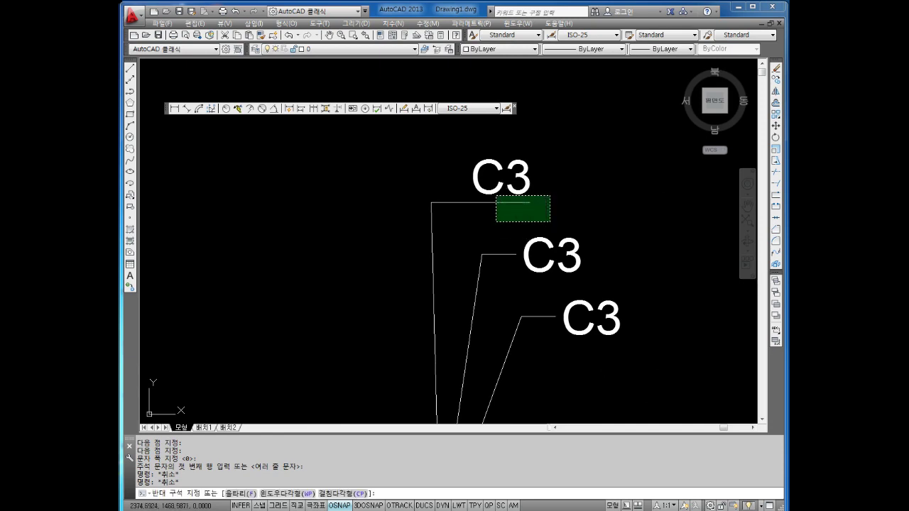
{"action": "key", "text": "Escape"}
{"action": "left_click", "coordinate": [414, 156]}
{"action": "left_click", "coordinate": [511, 190]}
{"action": "key", "text": "Escape"}
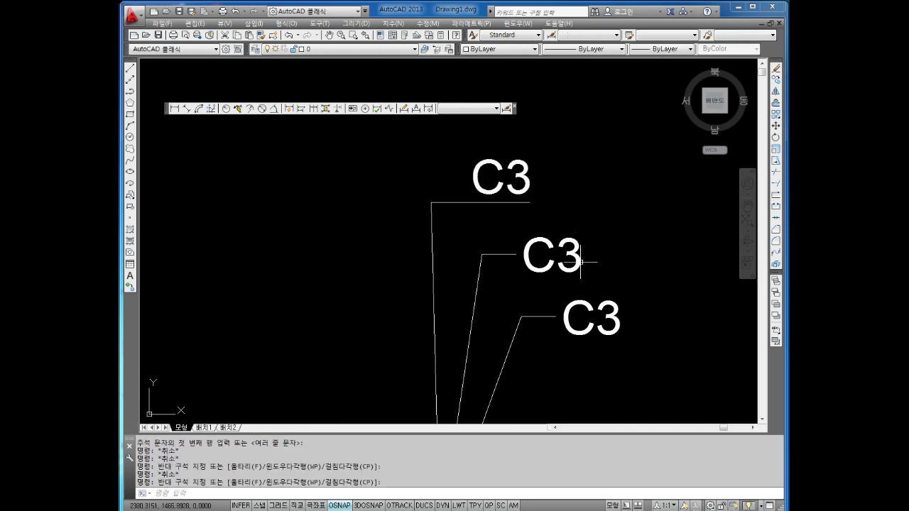
Select the middle C3 leader, then the top C3 leader and text, clearing each.
{"action": "middle_click_drag", "start_coordinate": [585, 260], "coordinate": [574, 242]}
{"action": "left_click", "coordinate": [601, 212]}
{"action": "left_click", "coordinate": [483, 272]}
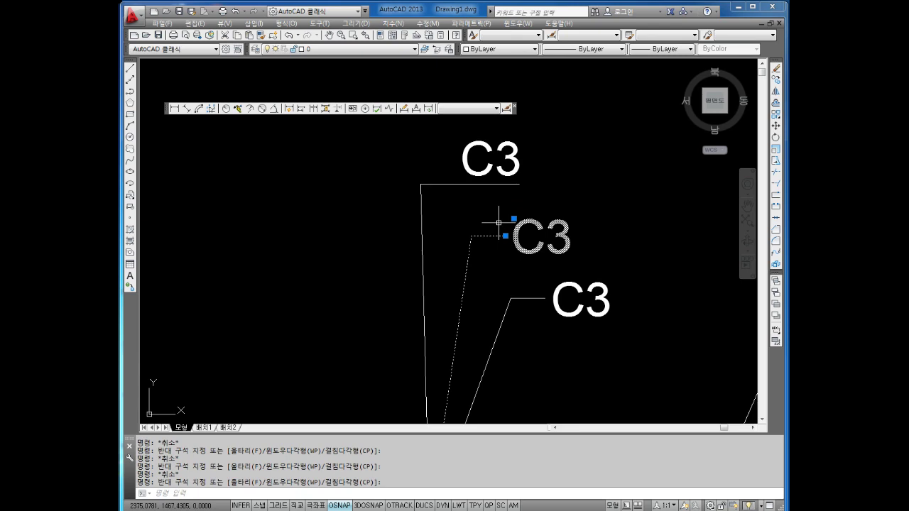
{"action": "middle_click_drag", "start_coordinate": [499, 222], "coordinate": [515, 233]}
{"action": "key", "text": "Escape"}
{"action": "left_click", "coordinate": [547, 209]}
{"action": "left_click", "coordinate": [400, 139]}
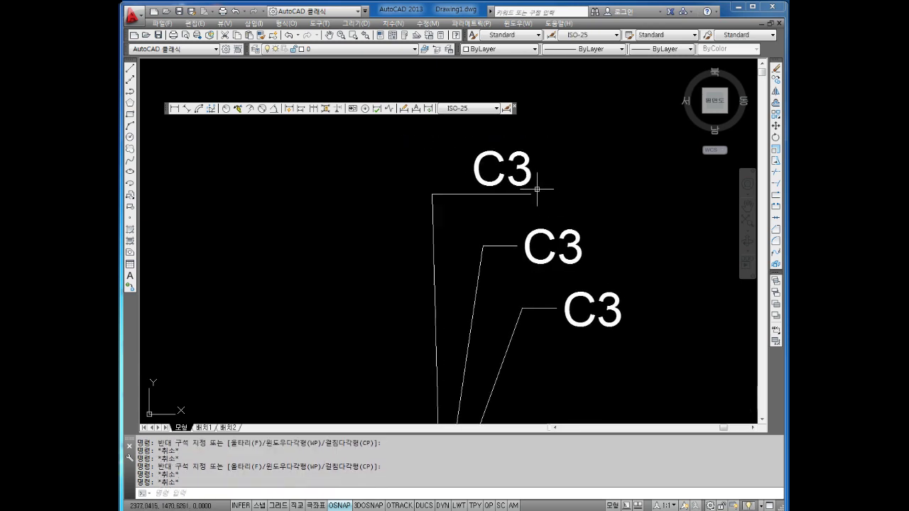
{"action": "left_click", "coordinate": [548, 203]}
{"action": "left_click", "coordinate": [332, 139]}
{"action": "key", "text": "Escape"}
{"action": "key", "text": "Escape"}
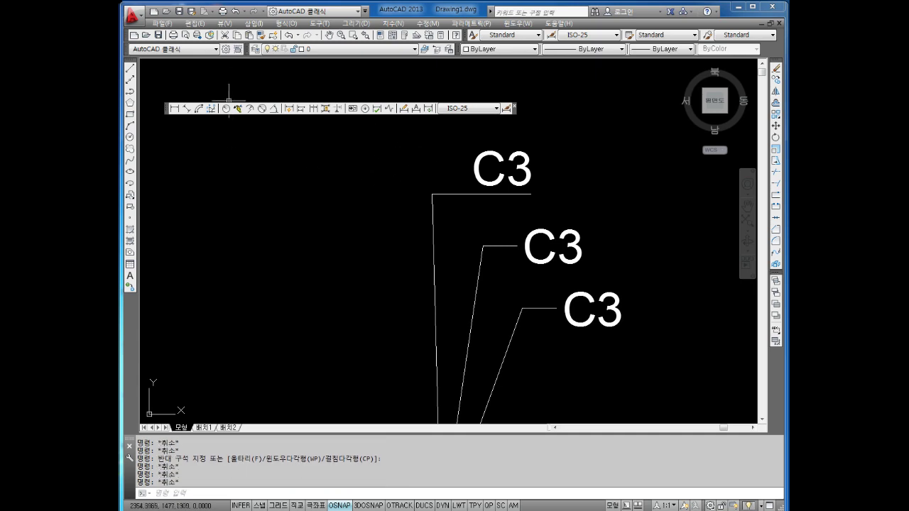
Set leader text to attach at the bottom line with an underline, then cancel the leader.
{"action": "left_click", "coordinate": [245, 108]}
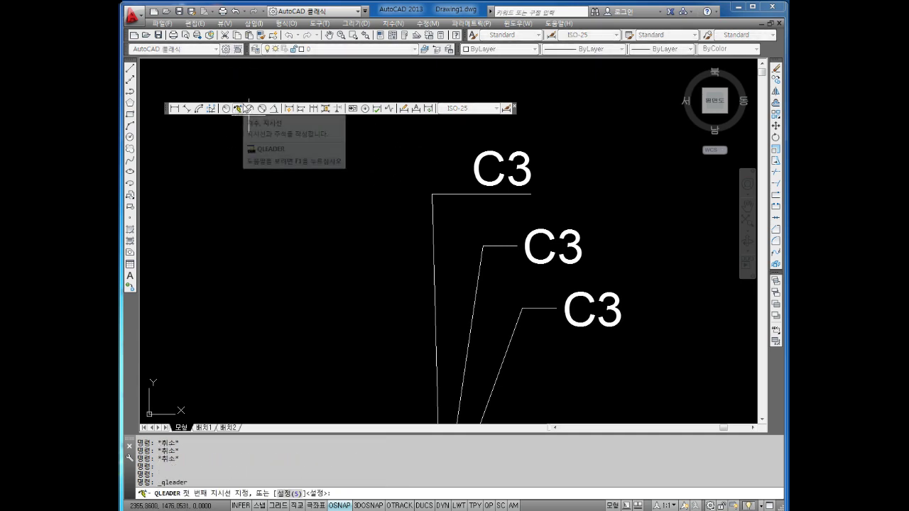
{"action": "type", "text": "S"}
{"action": "key", "text": "Return"}
{"action": "left_click", "coordinate": [409, 203]}
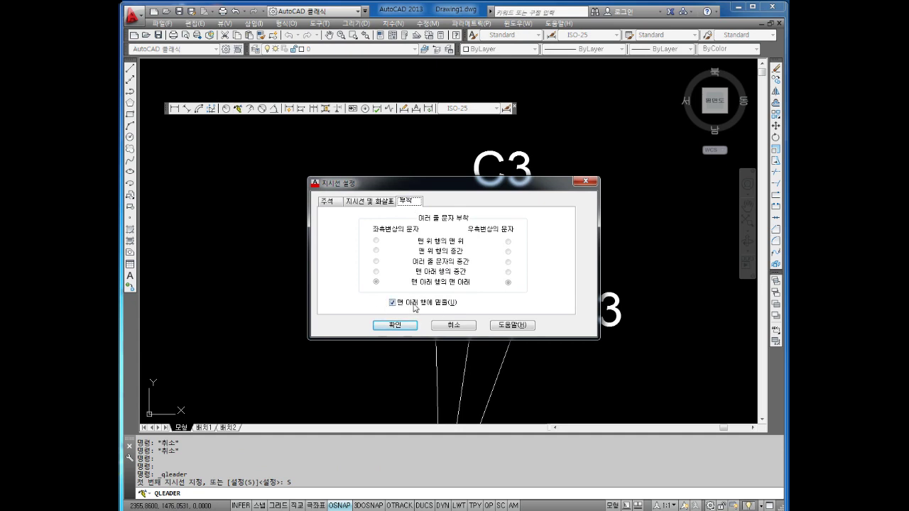
{"action": "left_click", "coordinate": [395, 325]}
{"action": "scroll", "coordinate": [431, 325], "scroll_direction": "down", "scroll_amount": 5}
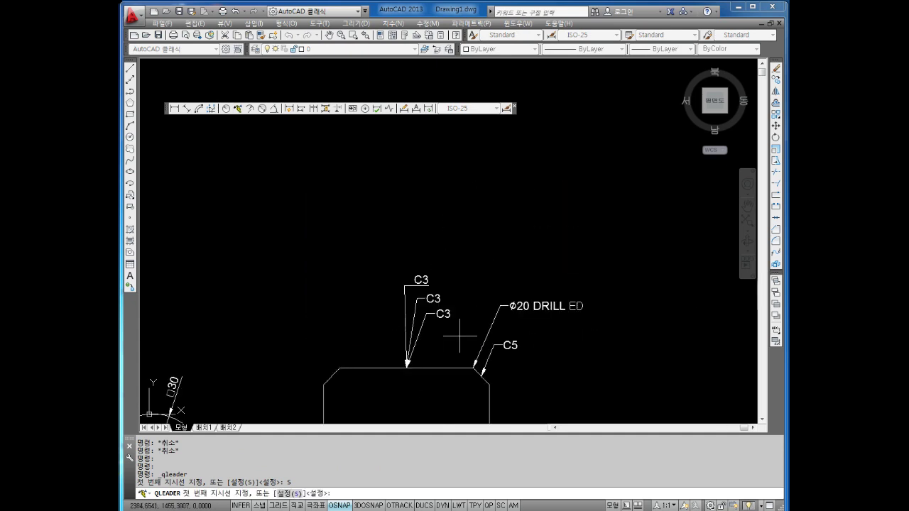
{"action": "scroll", "coordinate": [432, 326], "scroll_direction": "up", "scroll_amount": 4}
{"action": "key", "text": "Escape"}
{"action": "key", "text": "Escape"}
{"action": "key", "text": "Escape"}
{"action": "scroll", "coordinate": [548, 291], "scroll_direction": "down", "scroll_amount": 5}
{"action": "scroll", "coordinate": [377, 199], "scroll_direction": "up", "scroll_amount": 2}
Reframe the chamfered outline and start the LINE command (l).
{"action": "scroll", "coordinate": [380, 200], "scroll_direction": "down", "scroll_amount": 2}
{"action": "middle_click_drag", "start_coordinate": [528, 329], "coordinate": [453, 241]}
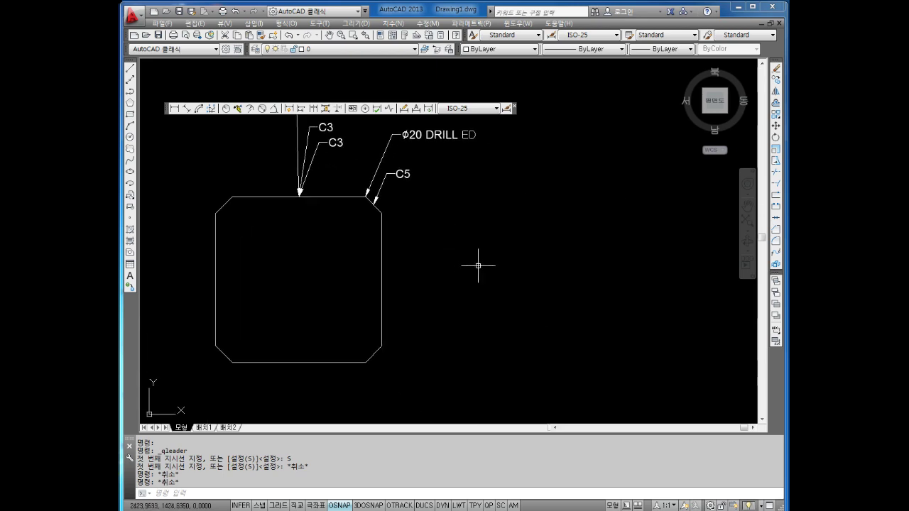
{"action": "key", "text": "Escape"}
{"action": "key", "text": "Escape"}
{"action": "key", "text": "Escape"}
{"action": "key", "text": "Escape"}
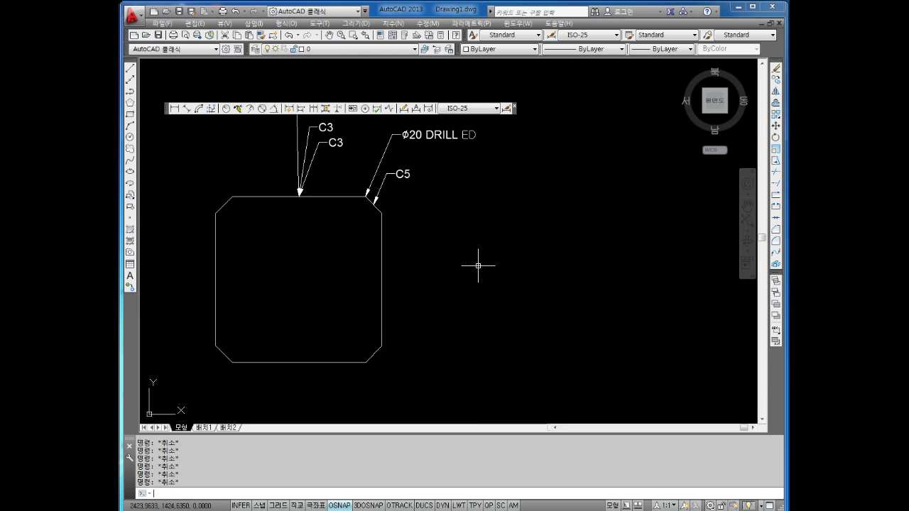
{"action": "middle_click_drag", "start_coordinate": [479, 265], "coordinate": [455, 261]}
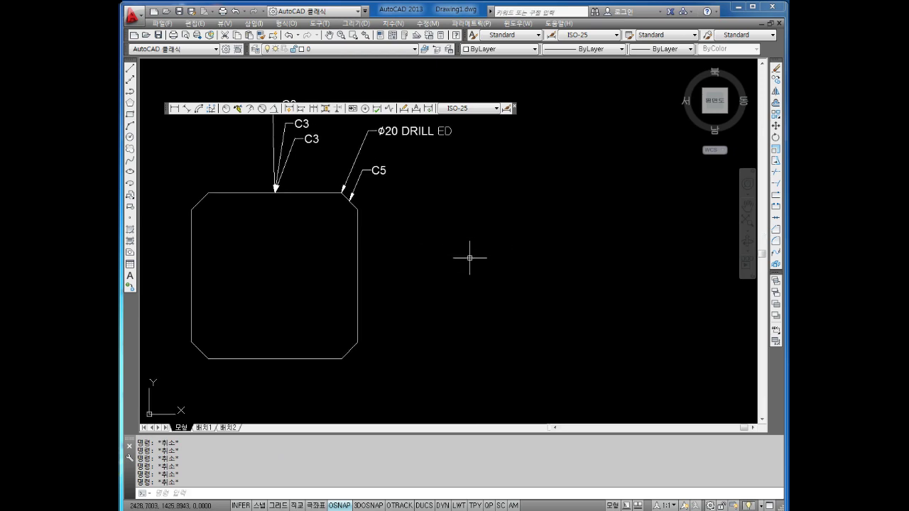
{"action": "type", "text": "l"}
{"action": "key", "text": "Return"}
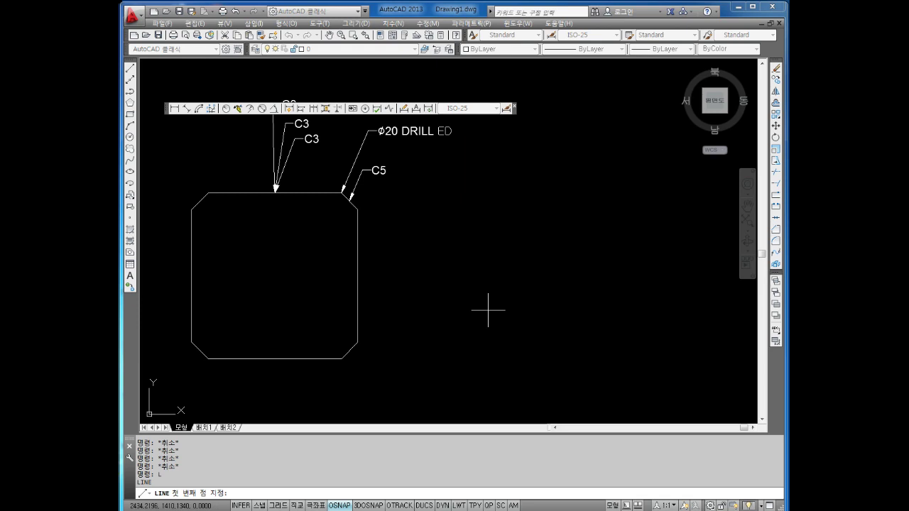
{"action": "key", "text": "Escape"}
{"action": "key", "text": "Escape"}
{"action": "key", "text": "Escape"}
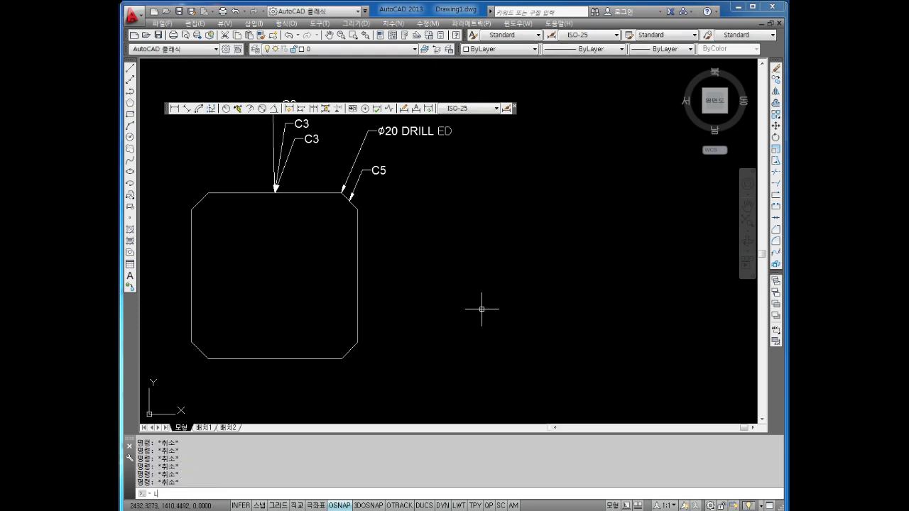
{"action": "key", "text": "Return"}
Begin the staircase right of the square with ortho on, drawing 20-unit tread and rise.
{"action": "left_click", "coordinate": [442, 331]}
{"action": "key", "text": "F8"}
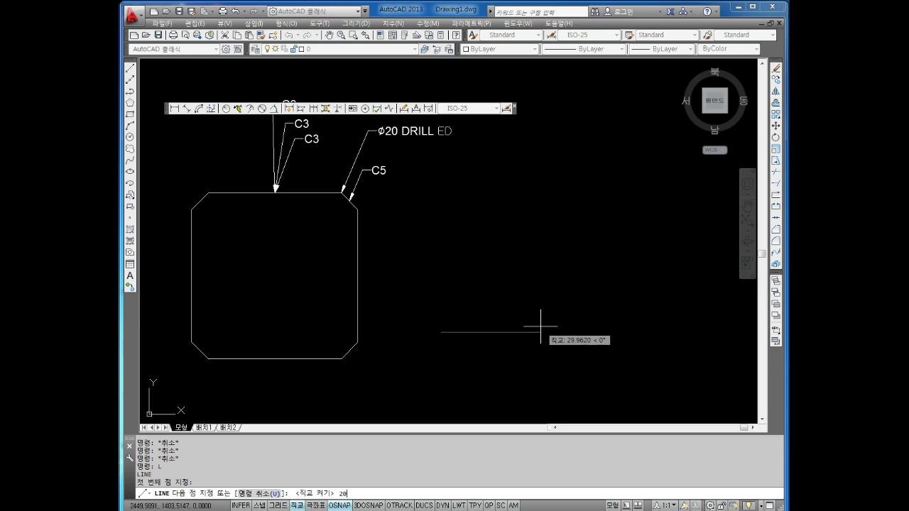
{"action": "key", "text": "Return"}
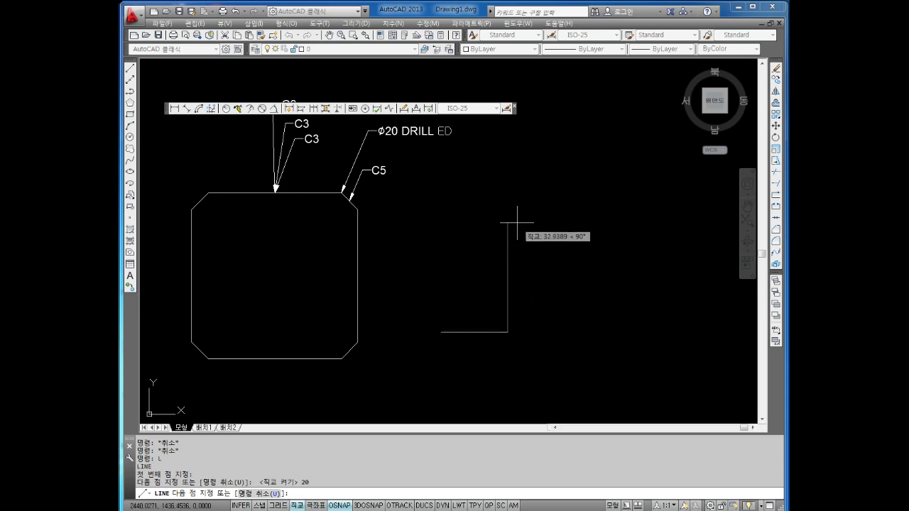
{"action": "type", "text": "20"}
{"action": "key", "text": "Return"}
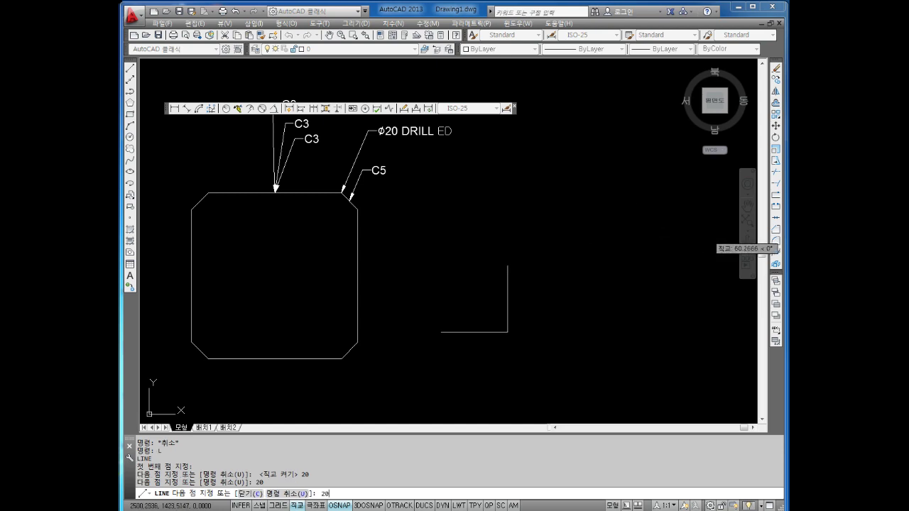
{"action": "type", "text": "0"}
{"action": "key", "text": "Return"}
{"action": "middle_click_drag", "start_coordinate": [636, 242], "coordinate": [569, 229]}
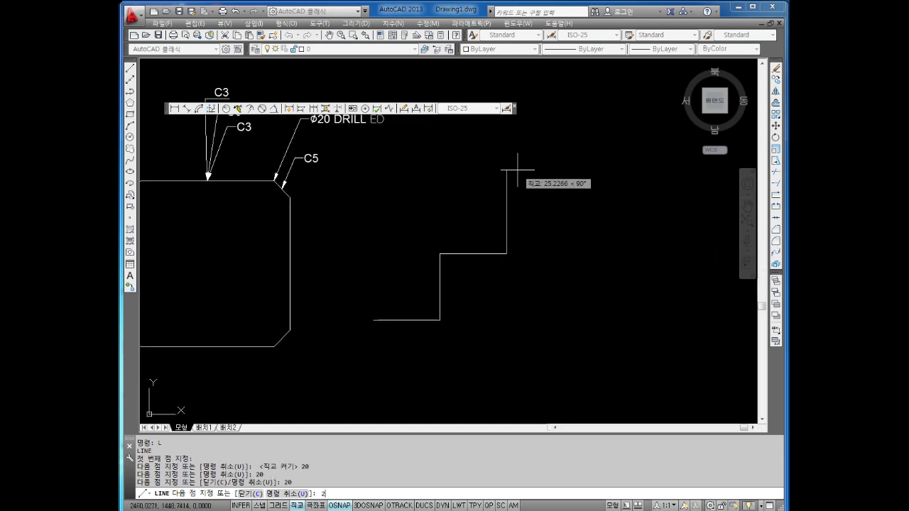
{"action": "type", "text": "0"}
{"action": "key", "text": "Return"}
Finish the staircase with further 20-unit treads and rises, then end the line.
{"action": "type", "text": "20"}
{"action": "key", "text": "Return"}
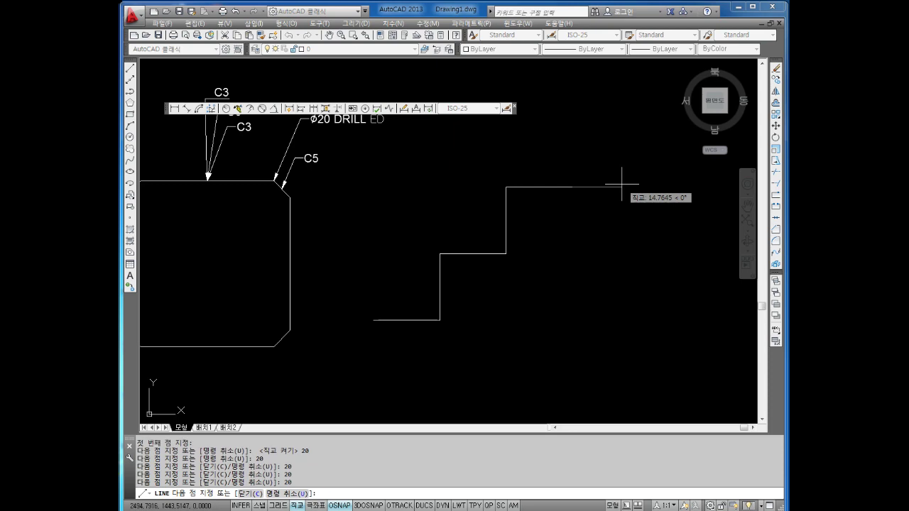
{"action": "middle_click_drag", "start_coordinate": [561, 134], "coordinate": [467, 183]}
{"action": "type", "text": "20"}
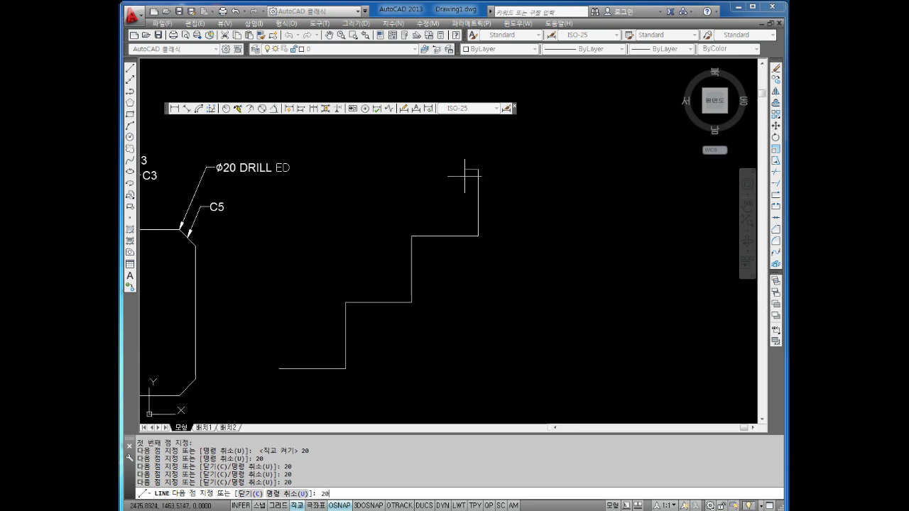
{"action": "key", "text": "Return"}
{"action": "type", "text": "20"}
{"action": "key", "text": "Return"}
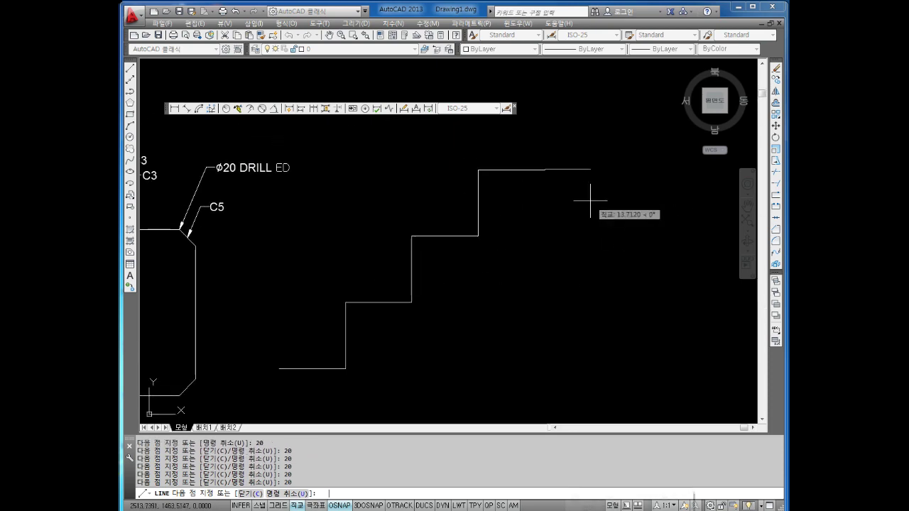
{"action": "key", "text": "Escape"}
Center the square and staircase in view and move the Dimension toolbar aside.
{"action": "middle_click_drag", "start_coordinate": [621, 235], "coordinate": [554, 209]}
{"action": "scroll", "coordinate": [550, 216], "scroll_direction": "down", "scroll_amount": 2}
{"action": "scroll", "coordinate": [550, 231], "scroll_direction": "down", "scroll_amount": 1}
{"action": "scroll", "coordinate": [597, 245], "scroll_direction": "down", "scroll_amount": 1}
{"action": "scroll", "coordinate": [560, 235], "scroll_direction": "down", "scroll_amount": 1}
{"action": "scroll", "coordinate": [567, 256], "scroll_direction": "up", "scroll_amount": 4}
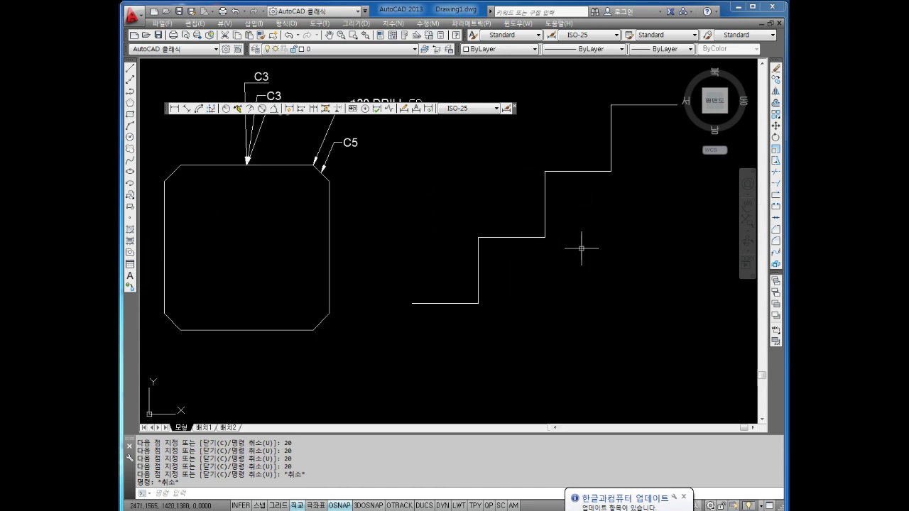
{"action": "middle_click_drag", "start_coordinate": [582, 248], "coordinate": [518, 237]}
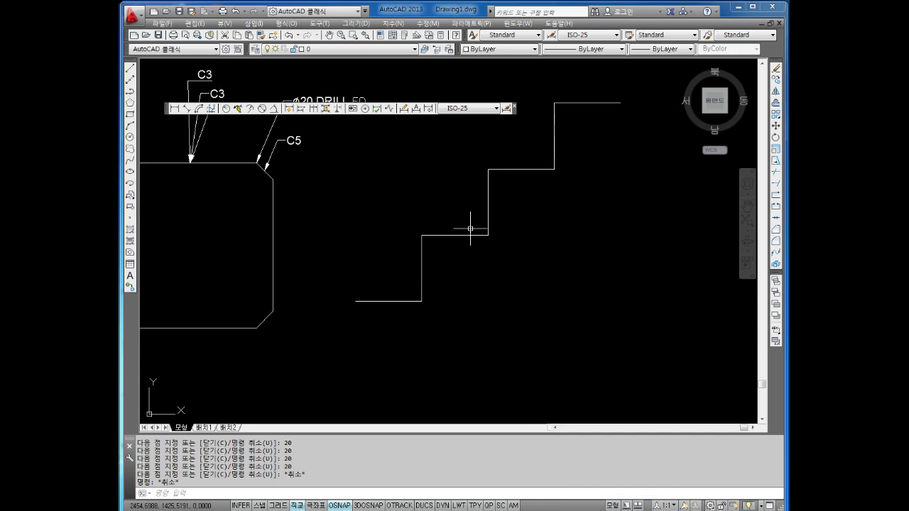
{"action": "middle_click_drag", "start_coordinate": [492, 194], "coordinate": [499, 208]}
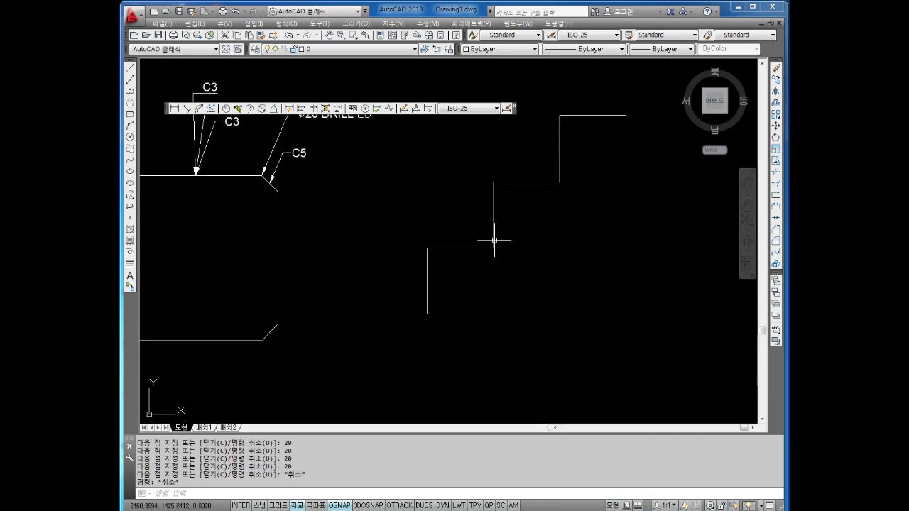
{"action": "middle_click_drag", "start_coordinate": [495, 240], "coordinate": [491, 233]}
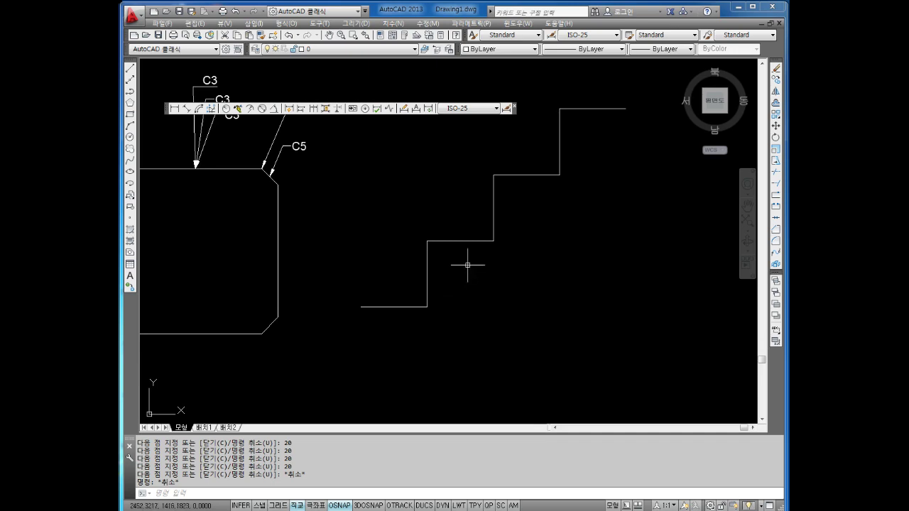
{"action": "key", "text": "Escape"}
{"action": "middle_click_drag", "start_coordinate": [433, 270], "coordinate": [443, 268]}
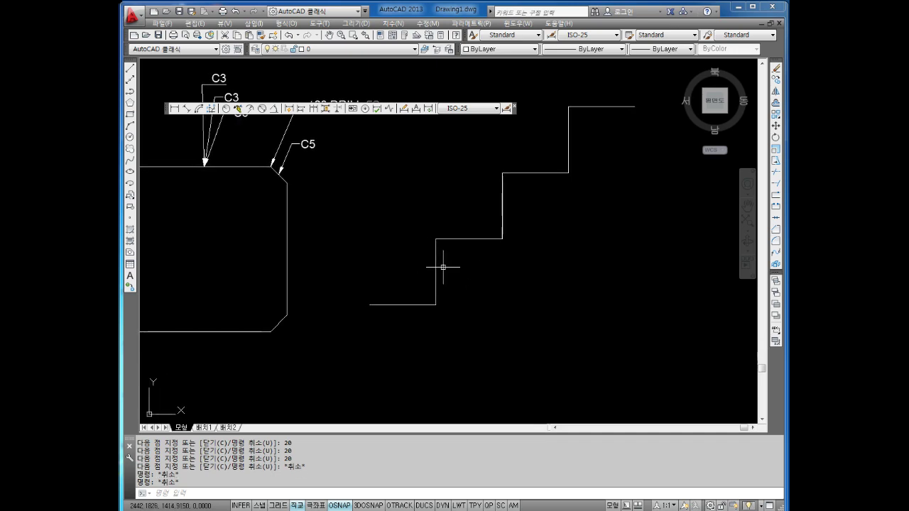
{"action": "mouse_move", "coordinate": [169, 115]}
{"action": "left_mouse_down"}
{"action": "mouse_move", "coordinate": [290, 100]}
{"action": "mouse_move", "coordinate": [298, 75]}
{"action": "left_mouse_up"}
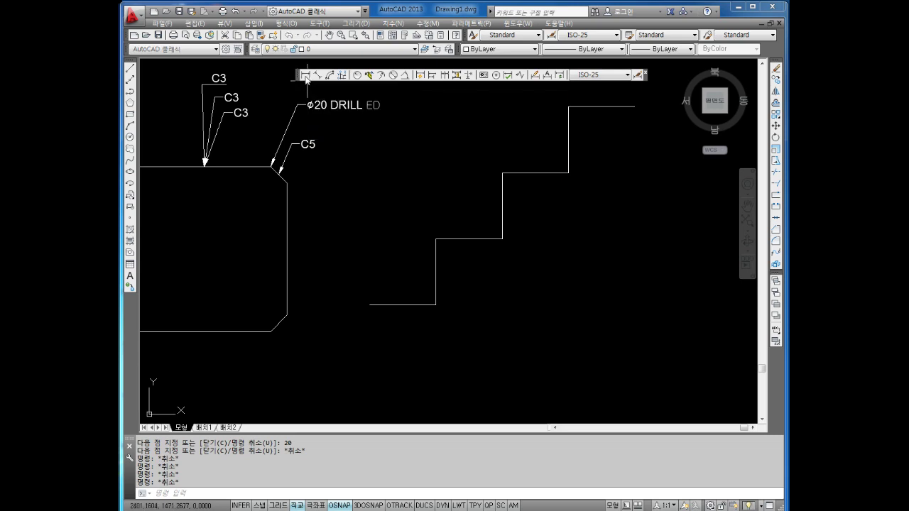
Place a 20 linear dimension below the bottom tread and move the Dimension toolbar lower.
{"action": "left_click", "coordinate": [306, 76]}
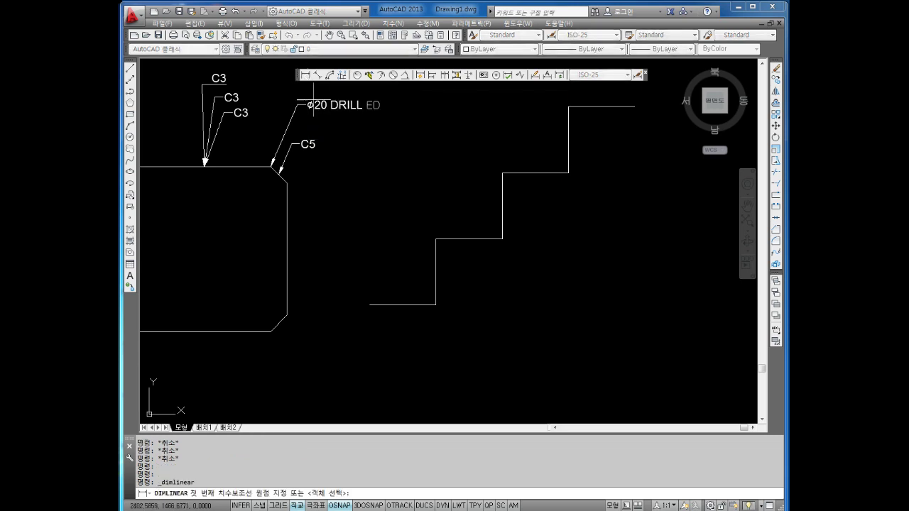
{"action": "left_click", "coordinate": [369, 305]}
{"action": "left_click", "coordinate": [436, 305]}
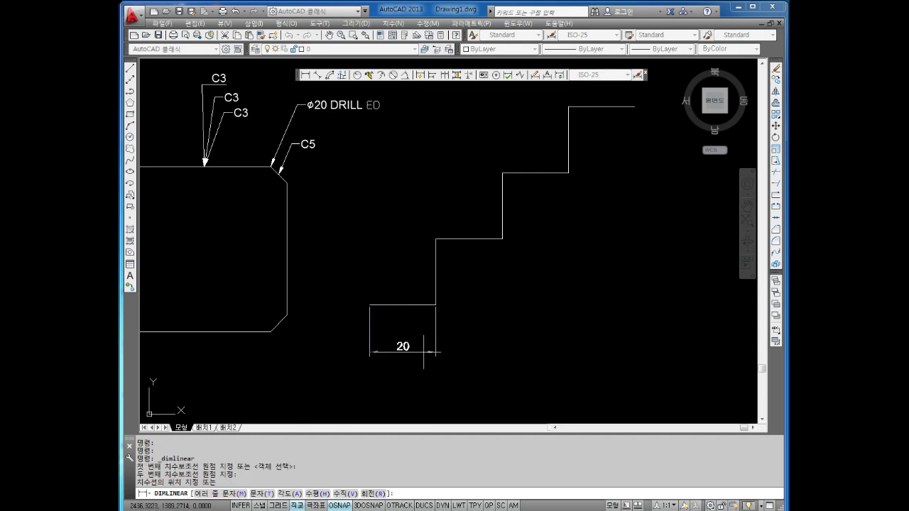
{"action": "left_click", "coordinate": [424, 347]}
{"action": "middle_click_drag", "start_coordinate": [474, 320], "coordinate": [479, 293]}
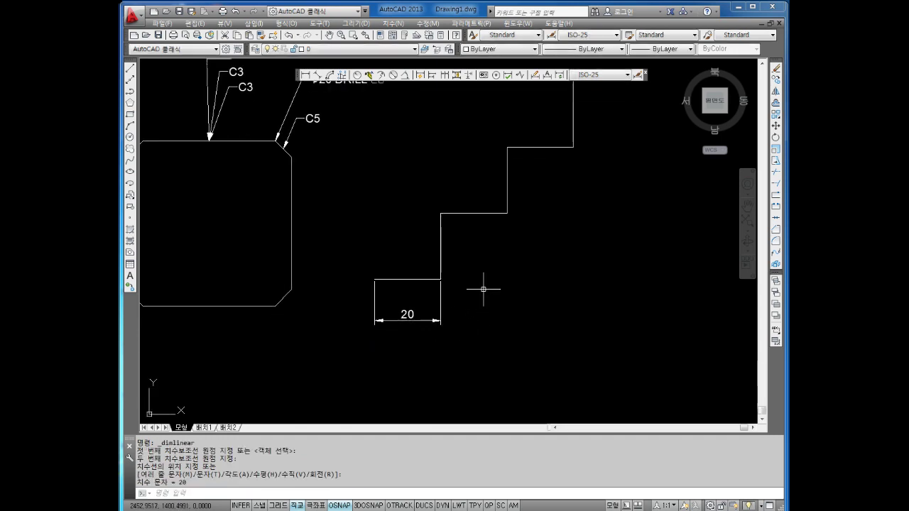
{"action": "scroll", "coordinate": [484, 289], "scroll_direction": "up", "scroll_amount": 2}
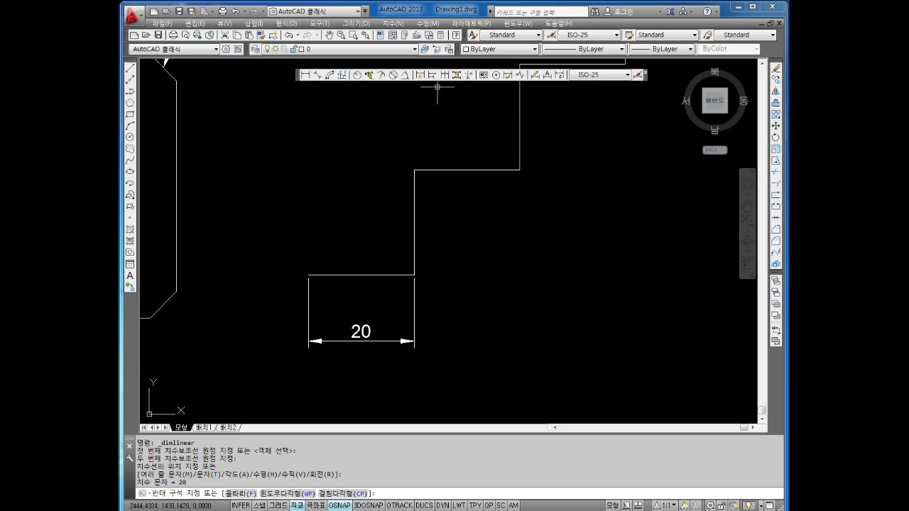
{"action": "left_click", "coordinate": [449, 84]}
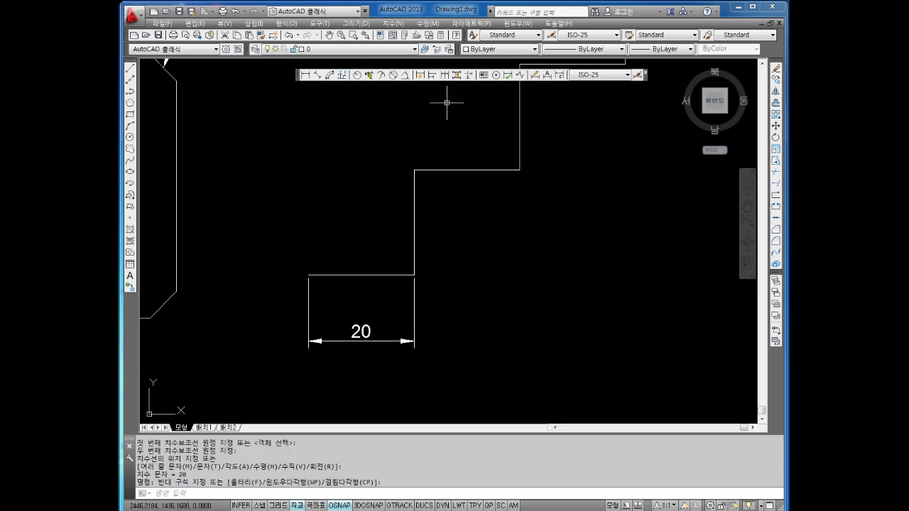
{"action": "left_click_drag", "start_coordinate": [297, 77], "coordinate": [277, 153]}
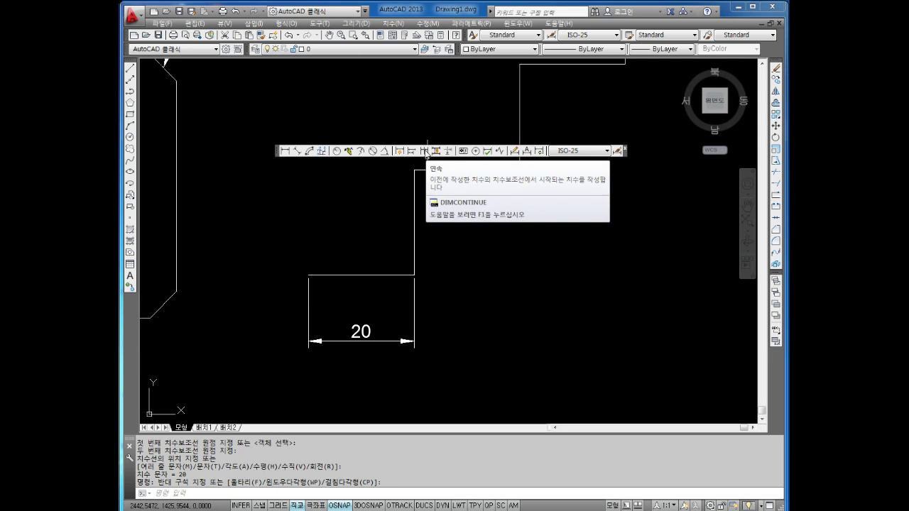
Continue three more 20 dimensions at successive step corners, forming a chain of four.
{"action": "left_click", "coordinate": [426, 152]}
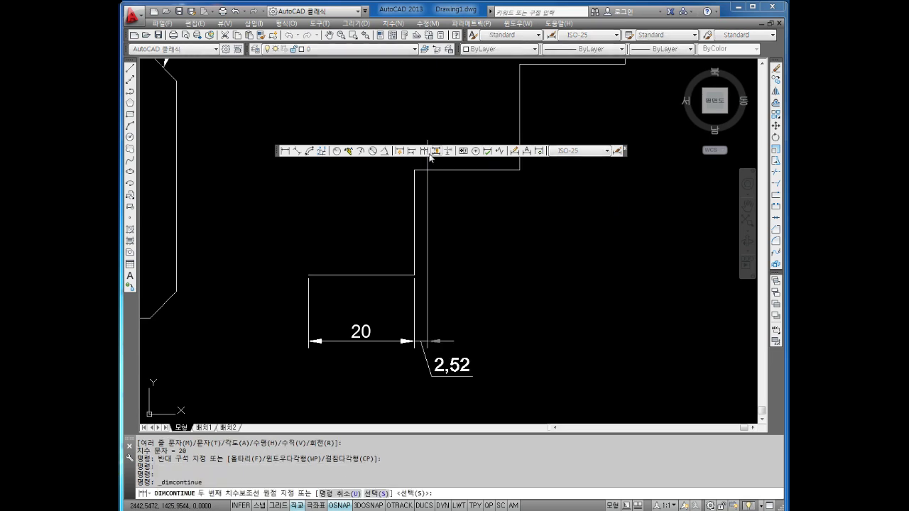
{"action": "middle_click_drag", "start_coordinate": [498, 240], "coordinate": [469, 295]}
{"action": "left_click", "coordinate": [492, 226]}
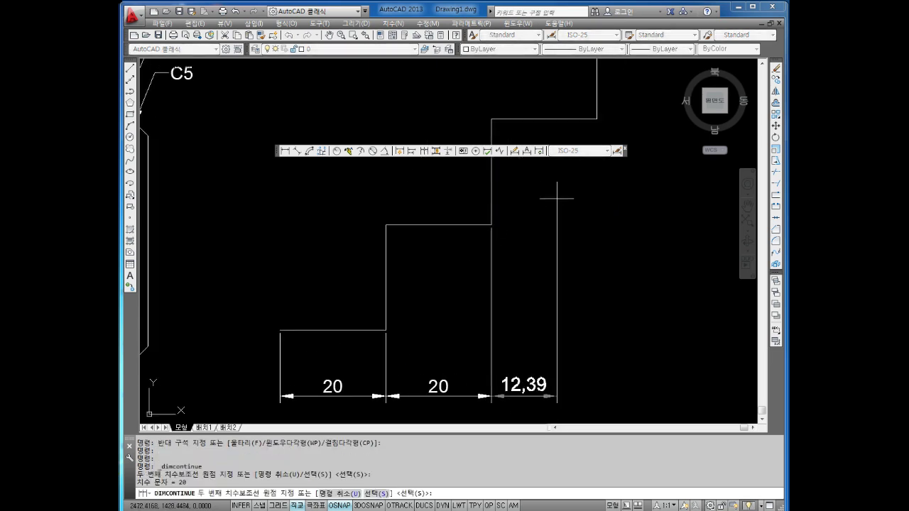
{"action": "middle_click_drag", "start_coordinate": [557, 199], "coordinate": [520, 292]}
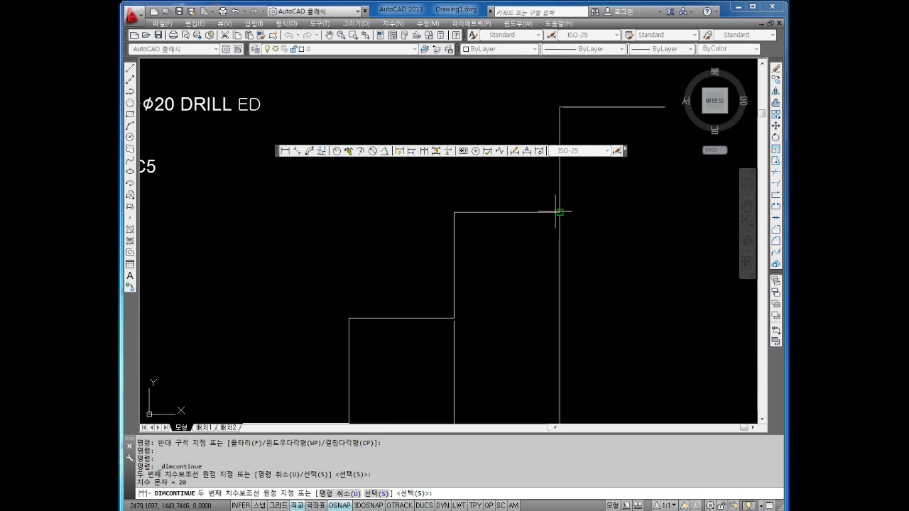
{"action": "left_click", "coordinate": [560, 211]}
{"action": "middle_click_drag", "start_coordinate": [572, 226], "coordinate": [500, 337]}
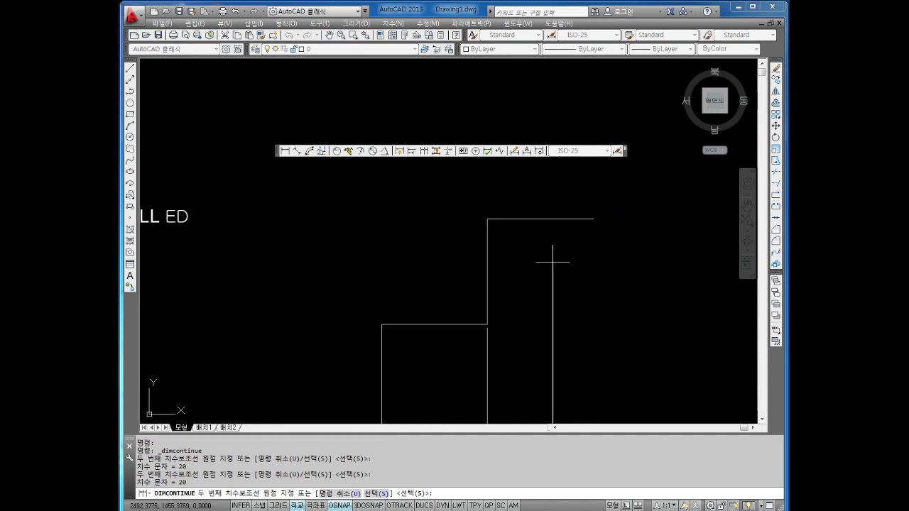
{"action": "left_click", "coordinate": [594, 218]}
{"action": "scroll", "coordinate": [593, 219], "scroll_direction": "down", "scroll_amount": 6}
{"action": "scroll", "coordinate": [603, 241], "scroll_direction": "up", "scroll_amount": 4}
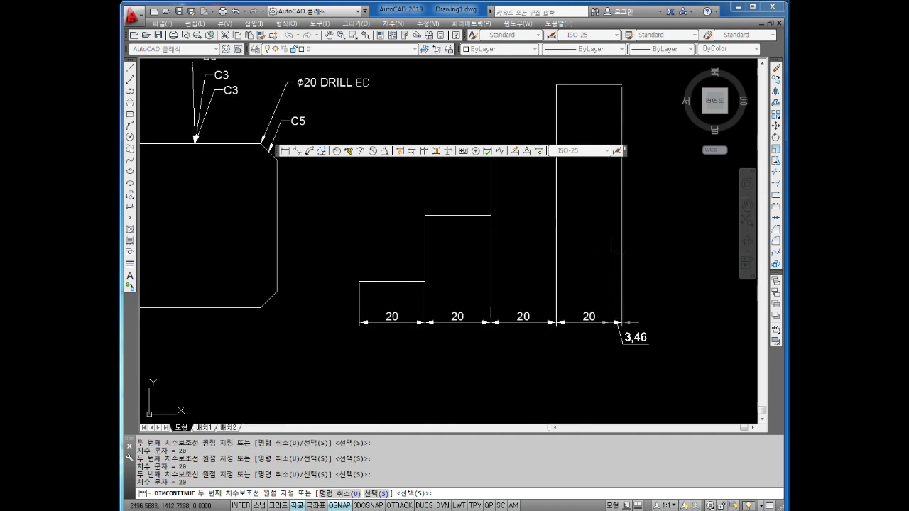
{"action": "key", "text": "Escape"}
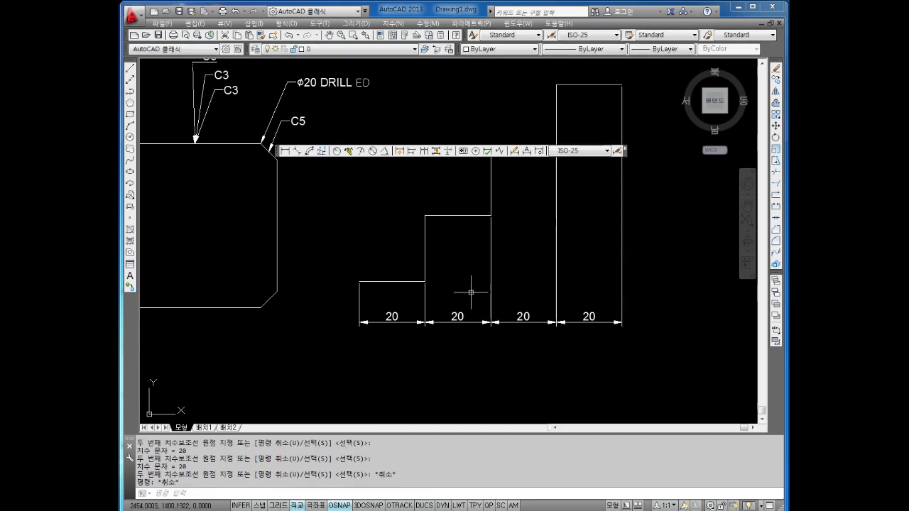
{"action": "middle_click_drag", "start_coordinate": [471, 292], "coordinate": [565, 303]}
{"action": "key", "text": "Escape"}
{"action": "key", "text": "Escape"}
Erase the existing right-side 20 dimensions and the leftmost 20 dimension.
{"action": "left_click", "coordinate": [658, 282]}
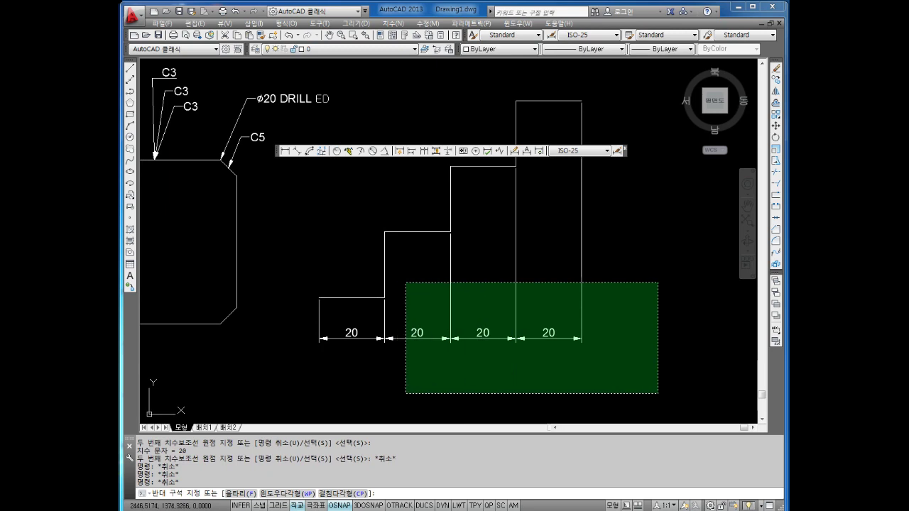
{"action": "left_click", "coordinate": [406, 393]}
{"action": "key", "text": "Delete"}
{"action": "left_click", "coordinate": [419, 337]}
{"action": "left_click", "coordinate": [319, 362]}
{"action": "key", "text": "Delete"}
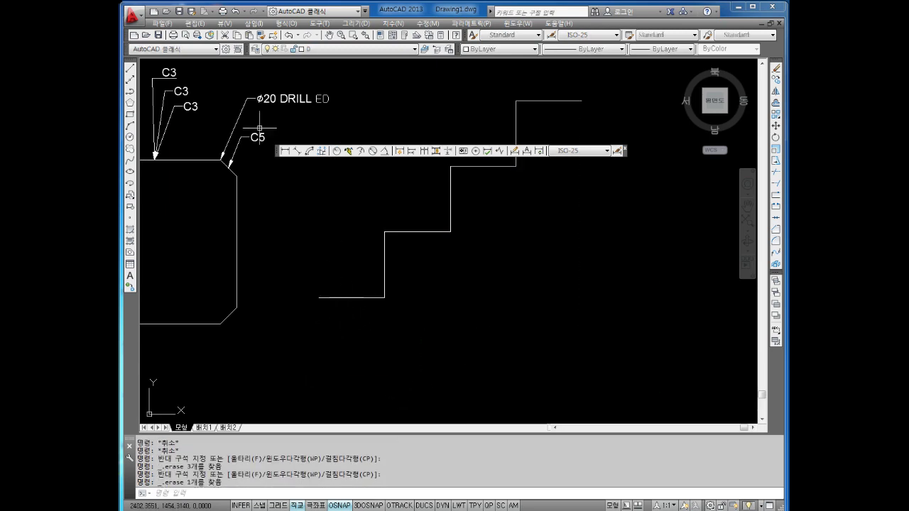
Dimension the bottom tread as 20, then continue three more 20 dimensions up the steps.
{"action": "left_click", "coordinate": [285, 150]}
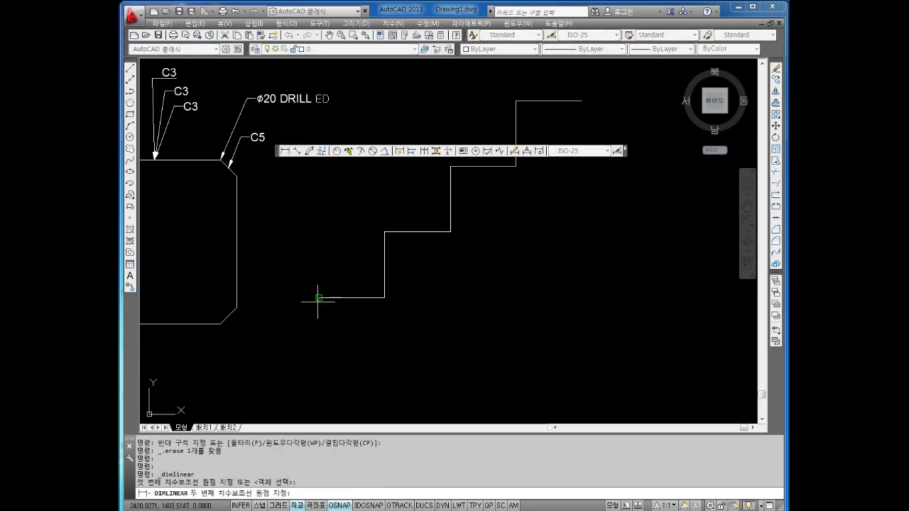
{"action": "left_click", "coordinate": [384, 298]}
{"action": "left_click", "coordinate": [380, 341]}
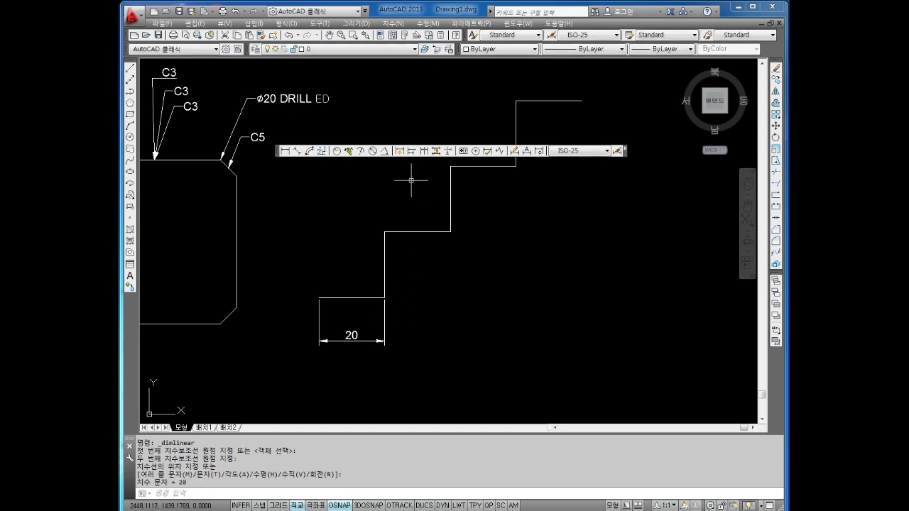
{"action": "left_click", "coordinate": [424, 151]}
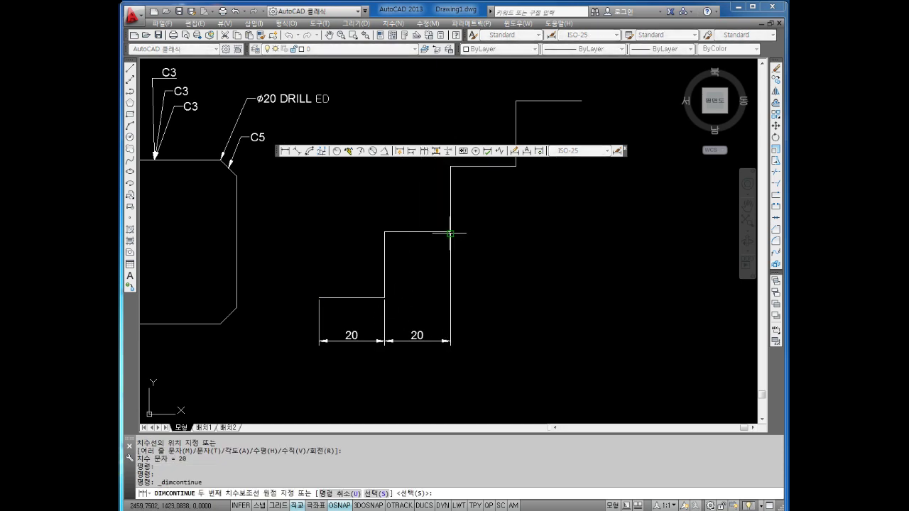
{"action": "left_click", "coordinate": [451, 231]}
{"action": "middle_click_drag", "start_coordinate": [451, 231], "coordinate": [428, 265]}
{"action": "left_click", "coordinate": [493, 201]}
{"action": "middle_click_drag", "start_coordinate": [495, 197], "coordinate": [467, 225]}
{"action": "left_click", "coordinate": [530, 165]}
{"action": "key", "text": "Escape"}
{"action": "middle_click_drag", "start_coordinate": [546, 282], "coordinate": [531, 226]}
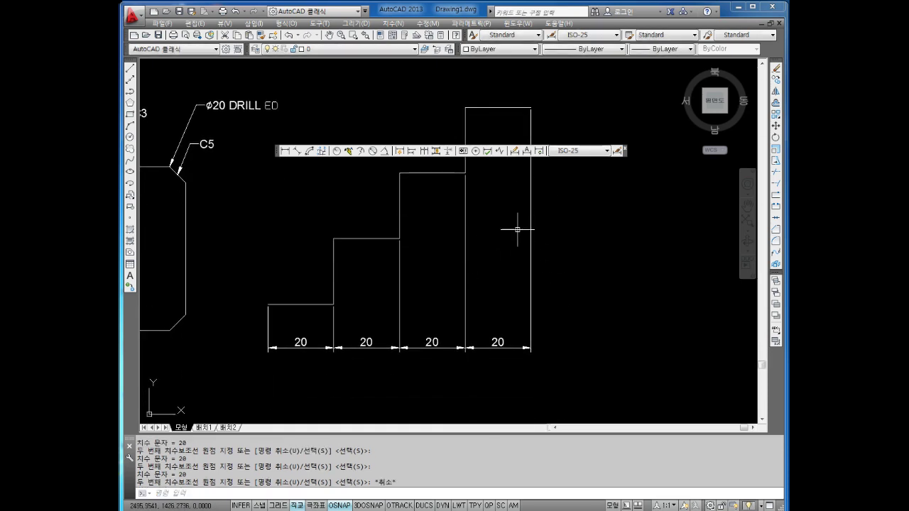
Add a vertical 20 rise dimension right of the stairs and continue two more vertical 20s.
{"action": "left_click", "coordinate": [284, 151]}
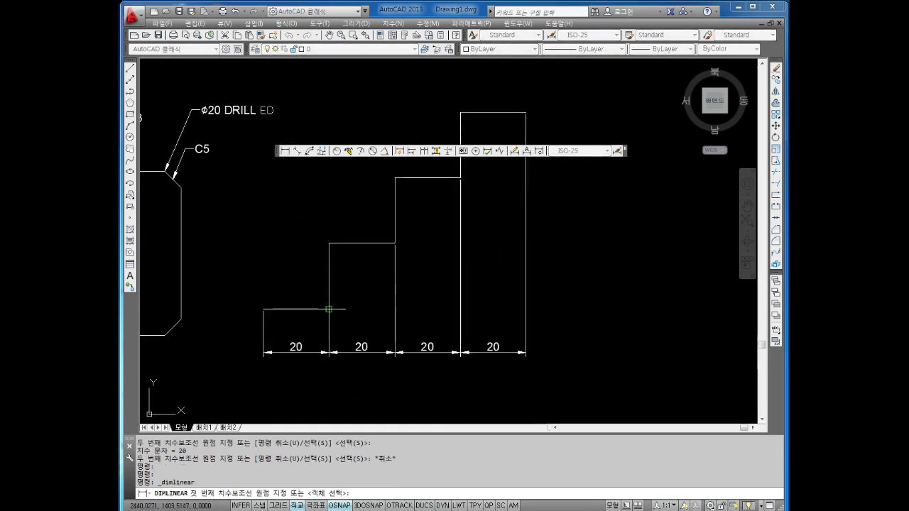
{"action": "left_click", "coordinate": [329, 309]}
{"action": "left_click", "coordinate": [329, 243]}
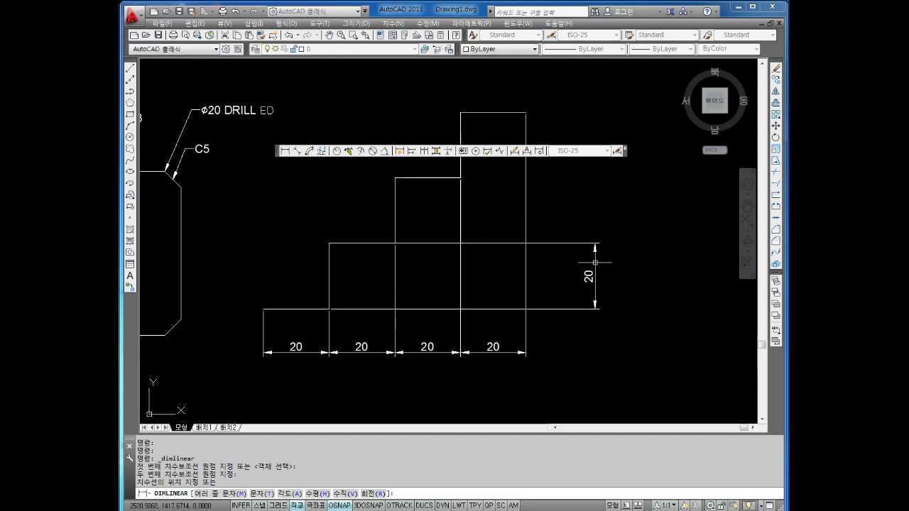
{"action": "left_click", "coordinate": [589, 277]}
{"action": "scroll", "coordinate": [558, 209], "scroll_direction": "up", "scroll_amount": 2}
{"action": "left_click", "coordinate": [412, 151]}
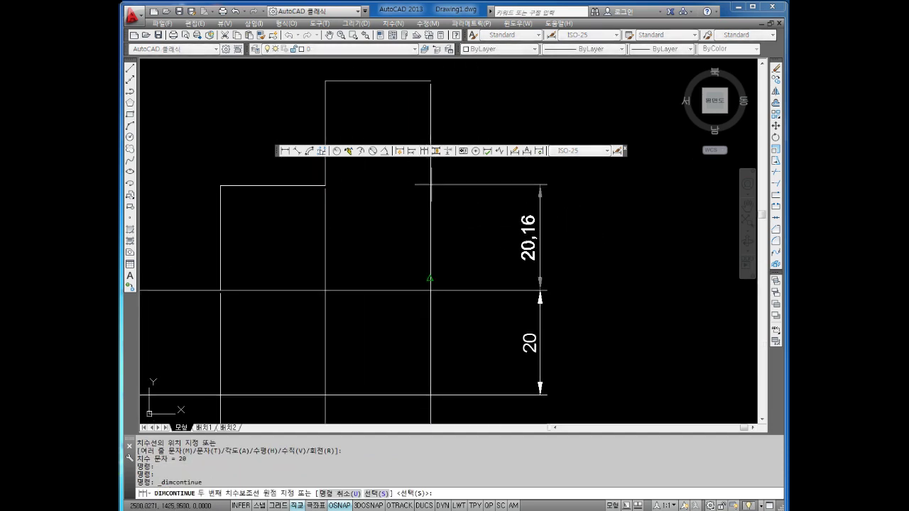
{"action": "left_click", "coordinate": [328, 186]}
{"action": "middle_click_drag", "start_coordinate": [361, 187], "coordinate": [371, 287]}
{"action": "left_click", "coordinate": [437, 179]}
{"action": "scroll", "coordinate": [499, 219], "scroll_direction": "down", "scroll_amount": 5}
{"action": "key", "text": "Escape"}
{"action": "scroll", "coordinate": [370, 202], "scroll_direction": "up", "scroll_amount": 2}
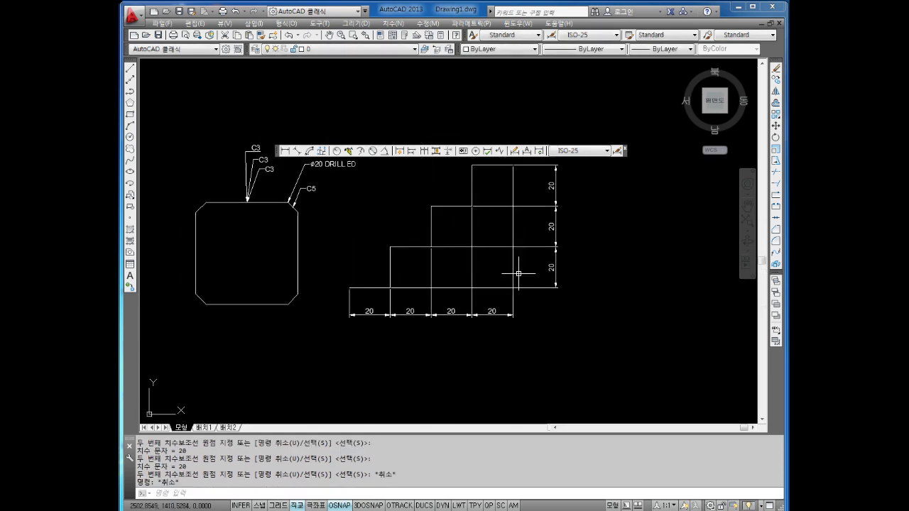
{"action": "middle_click_drag", "start_coordinate": [513, 263], "coordinate": [532, 252]}
Window-select and delete the vertical, bottom and last remaining 20 dimensions from the staircase.
{"action": "left_click", "coordinate": [617, 203]}
{"action": "left_click", "coordinate": [497, 347]}
{"action": "key", "text": "Delete"}
{"action": "left_click", "coordinate": [564, 191]}
{"action": "key", "text": "Delete"}
{"action": "left_click", "coordinate": [528, 275]}
{"action": "left_click", "coordinate": [430, 350]}
{"action": "key", "text": "Delete"}
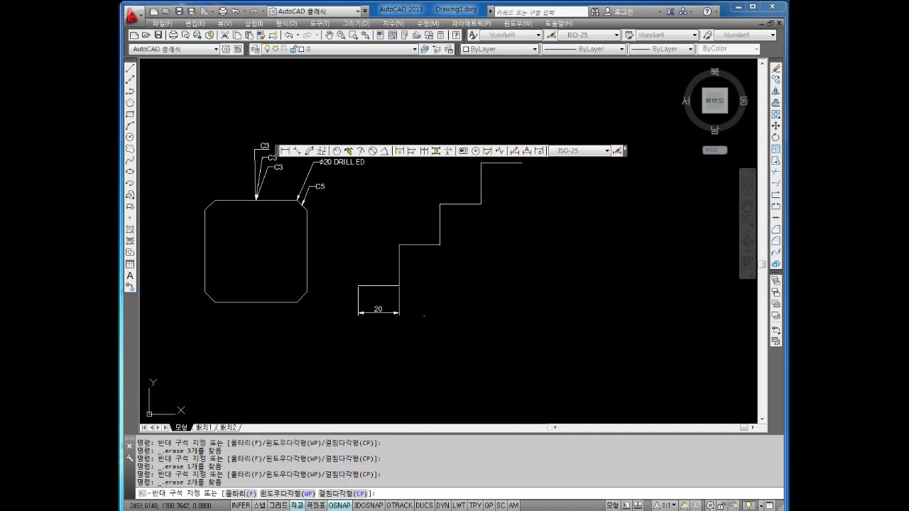
{"action": "left_click", "coordinate": [420, 314]}
{"action": "left_click", "coordinate": [351, 347]}
{"action": "key", "text": "Delete"}
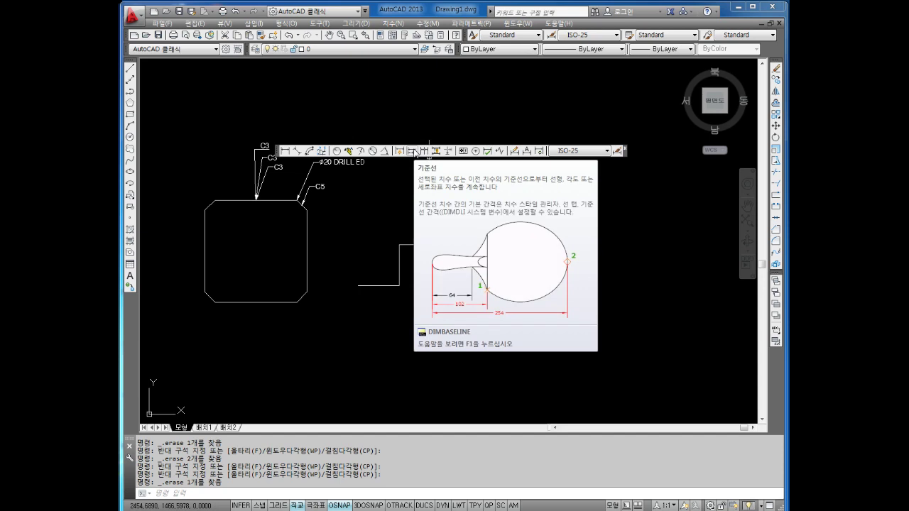
Place a linear 20 dimension from the staircase's bottom-left corner to the first step.
{"action": "left_click", "coordinate": [285, 150]}
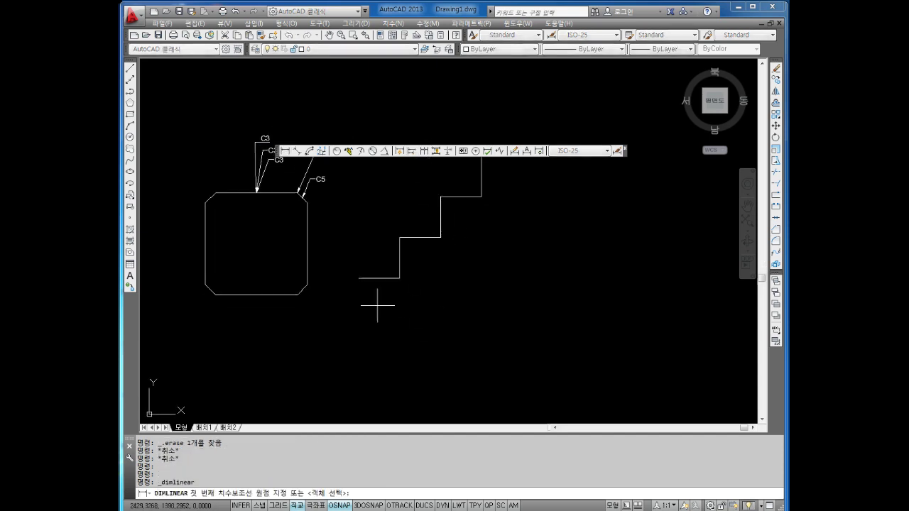
{"action": "left_click", "coordinate": [359, 278]}
{"action": "left_click", "coordinate": [400, 279]}
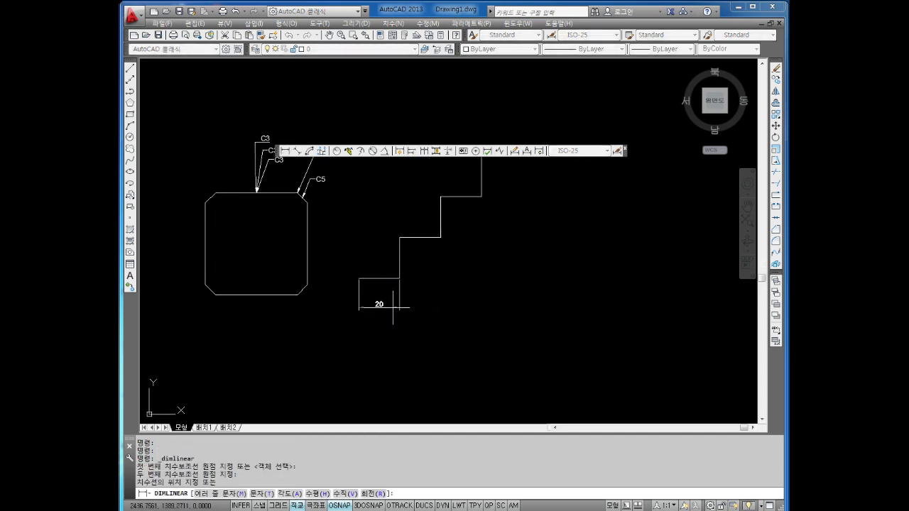
{"action": "left_click", "coordinate": [389, 307]}
Add baseline dimensions of 40, 60 and 80 from the 20 dimension.
{"action": "left_click", "coordinate": [417, 158]}
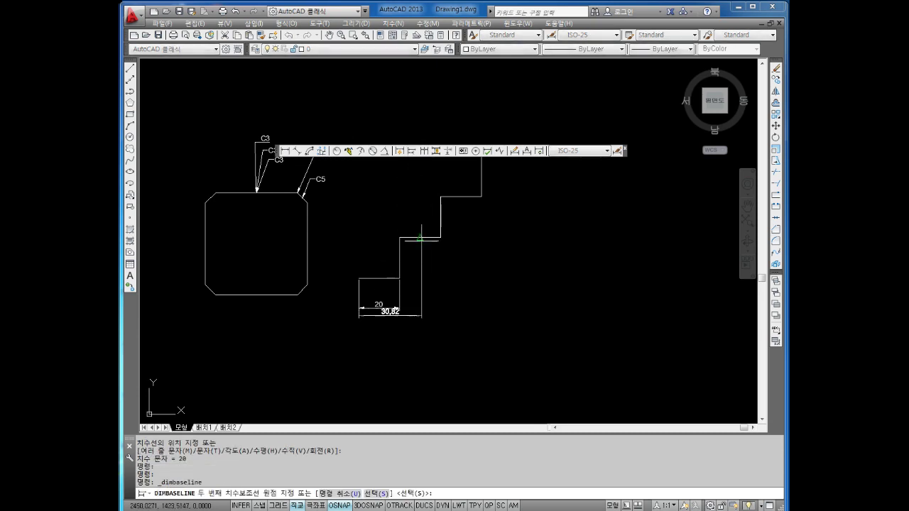
{"action": "left_click", "coordinate": [441, 238]}
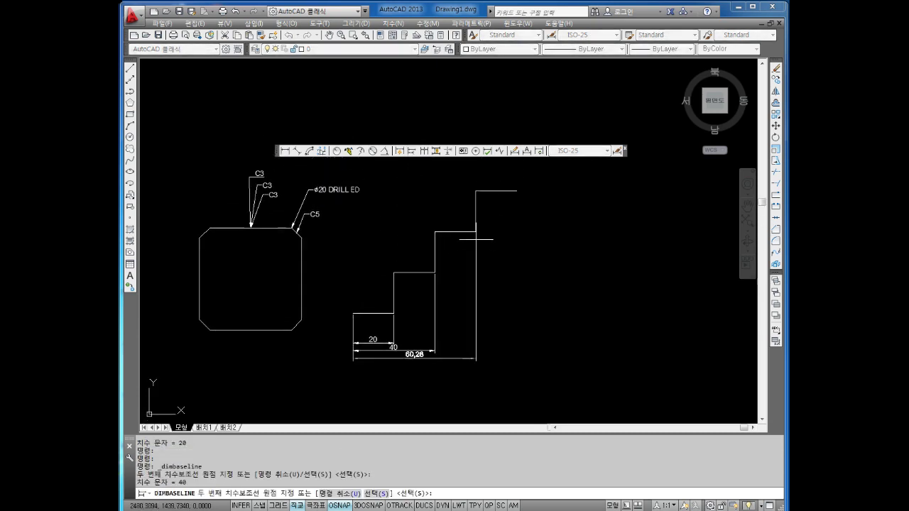
{"action": "left_click", "coordinate": [478, 230]}
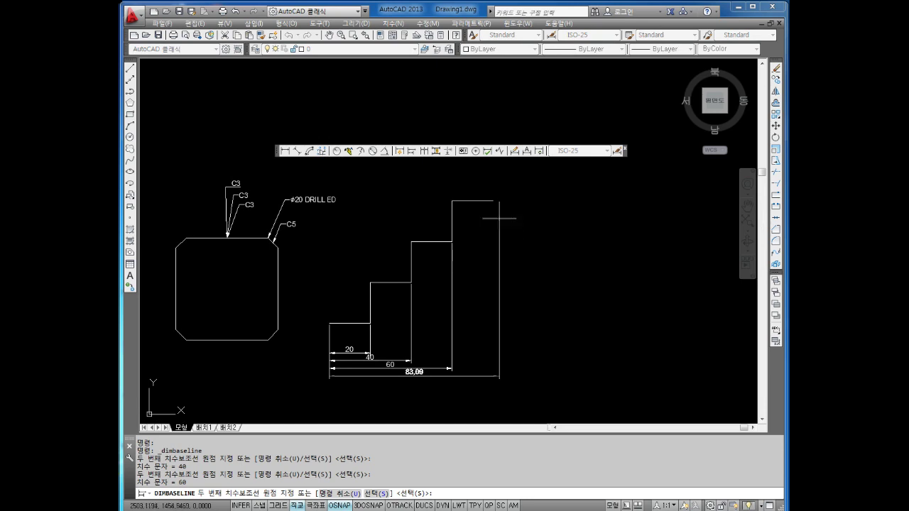
{"action": "left_click", "coordinate": [494, 201]}
{"action": "key", "text": "Escape"}
{"action": "middle_click_drag", "start_coordinate": [483, 363], "coordinate": [506, 302]}
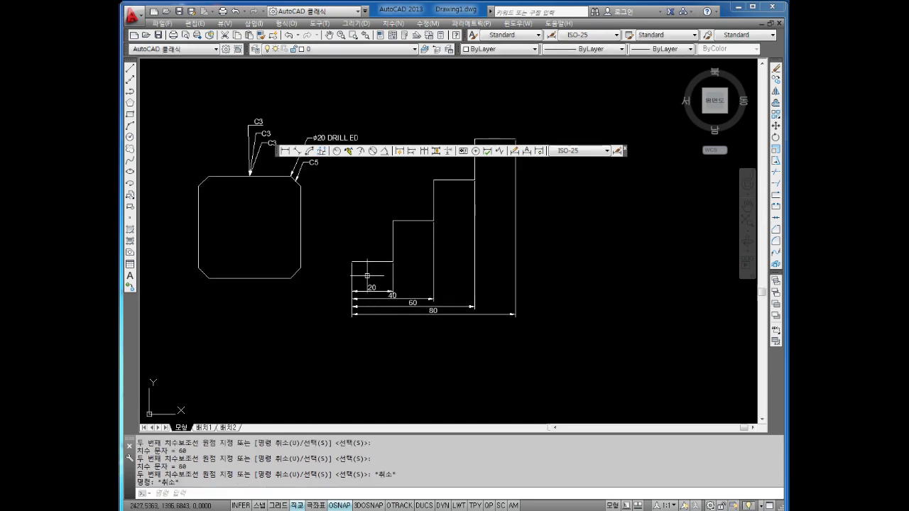
{"action": "scroll", "coordinate": [367, 277], "scroll_direction": "up", "scroll_amount": 2}
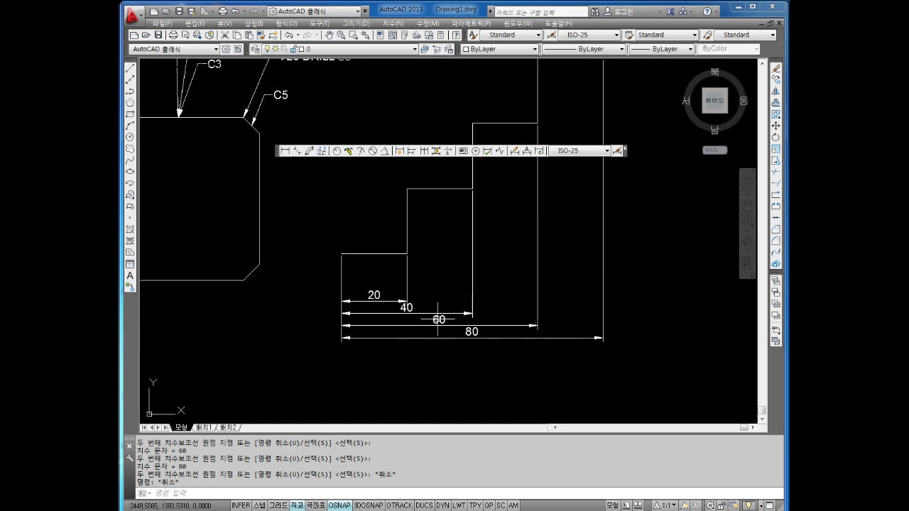
{"action": "middle_click_drag", "start_coordinate": [518, 259], "coordinate": [476, 286]}
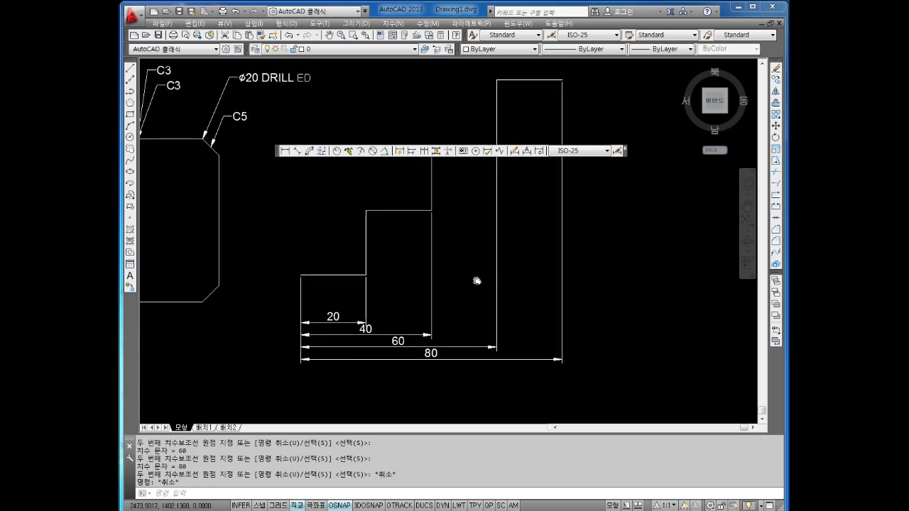
{"action": "scroll", "coordinate": [494, 318], "scroll_direction": "down", "scroll_amount": 4}
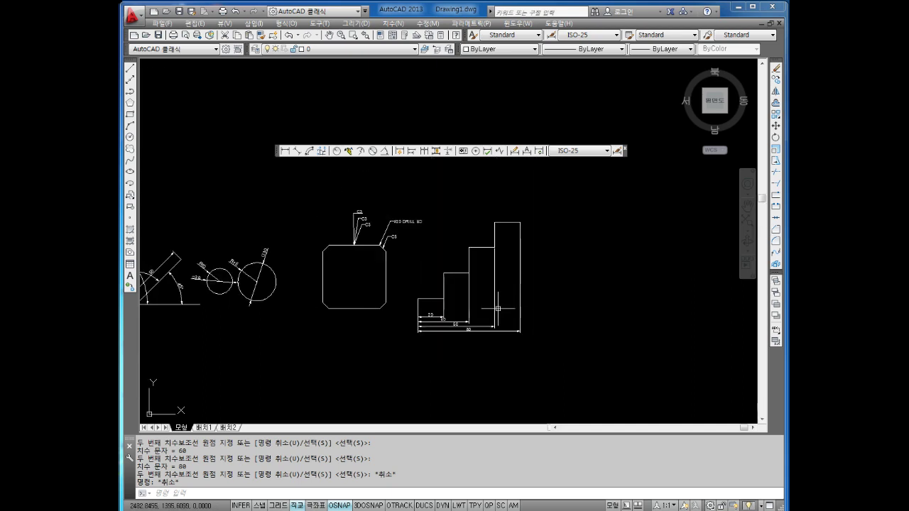
{"action": "scroll", "coordinate": [507, 328], "scroll_direction": "up", "scroll_amount": 1}
{"action": "scroll", "coordinate": [507, 328], "scroll_direction": "up", "scroll_amount": 1}
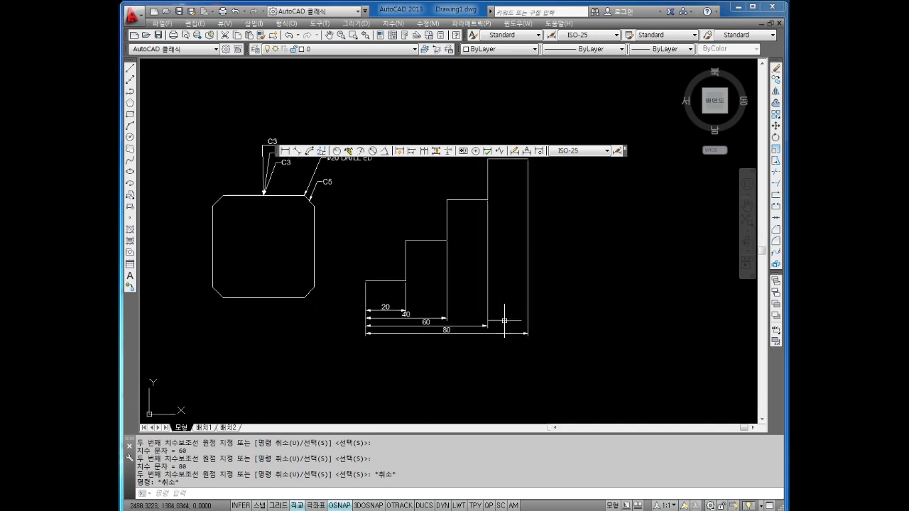
Window-select the 20, 40, 60 and 80 baseline dimensions and delete them.
{"action": "key", "text": "Escape"}
{"action": "key", "text": "Escape"}
{"action": "left_click", "coordinate": [539, 374]}
{"action": "left_click", "coordinate": [346, 311]}
{"action": "key", "text": "Escape"}
{"action": "key", "text": "Escape"}
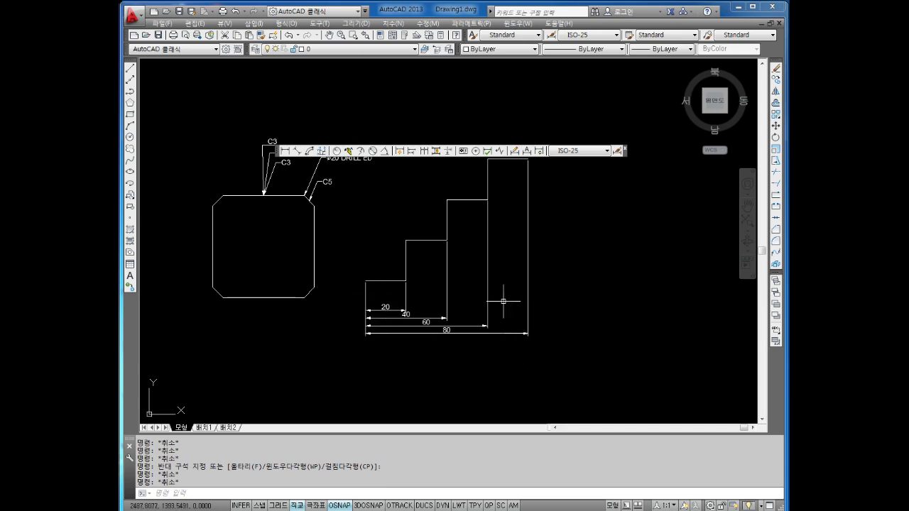
{"action": "left_click", "coordinate": [541, 361]}
{"action": "left_click", "coordinate": [345, 303]}
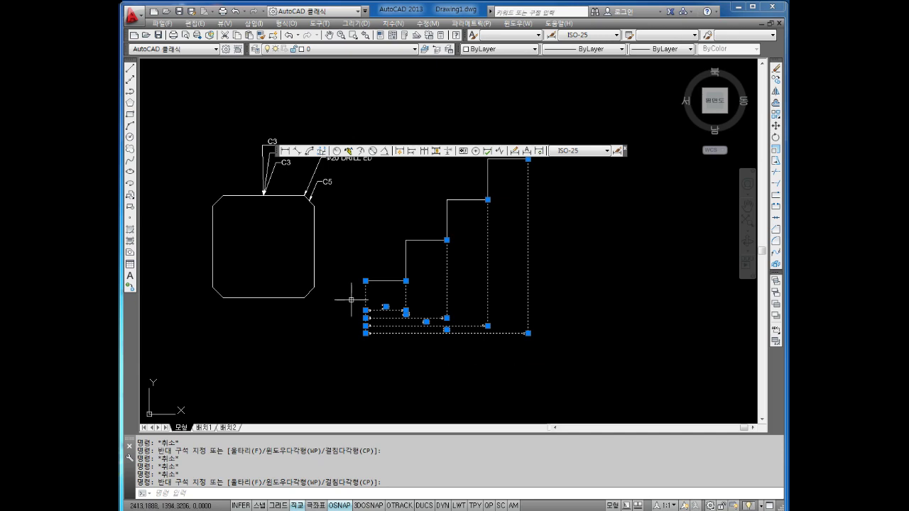
{"action": "key", "text": "Delete"}
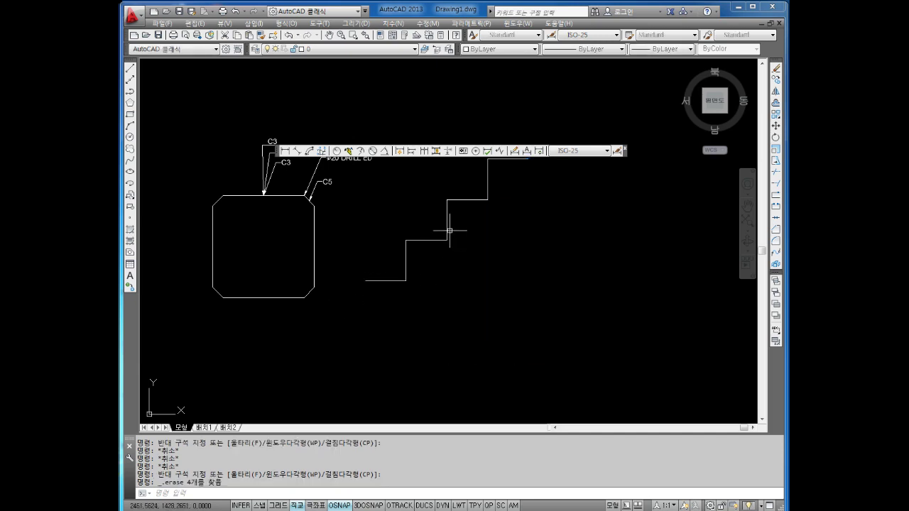
{"action": "scroll", "coordinate": [442, 240], "scroll_direction": "up", "scroll_amount": 2}
{"action": "key", "text": "Escape"}
{"action": "scroll", "coordinate": [448, 201], "scroll_direction": "up", "scroll_amount": 2}
{"action": "scroll", "coordinate": [444, 199], "scroll_direction": "down", "scroll_amount": 2}
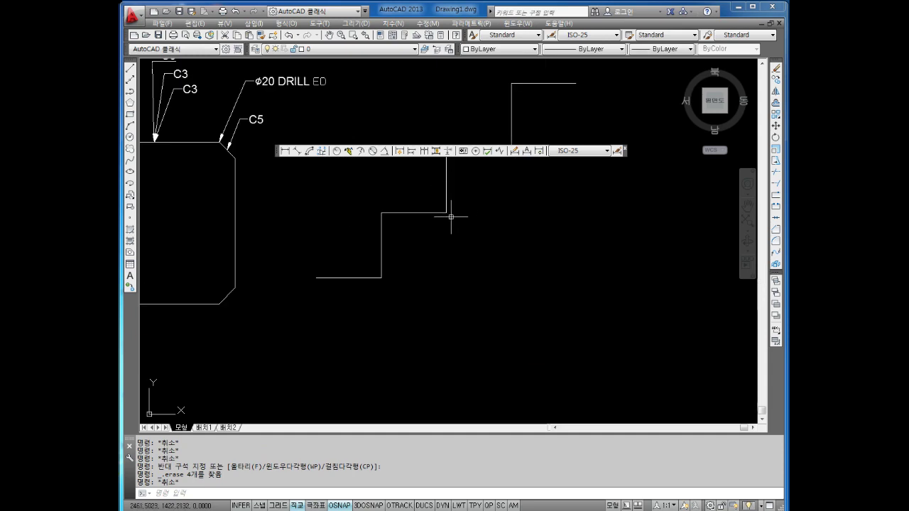
{"action": "left_click", "coordinate": [284, 151]}
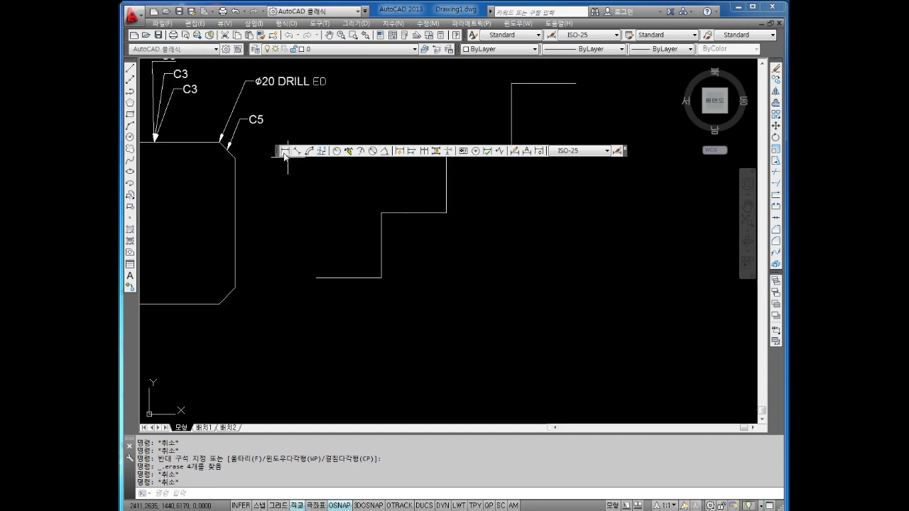
Dimension the bottom step as 20 and the span from the left end as 30 below it.
{"action": "left_click", "coordinate": [316, 278]}
{"action": "left_click", "coordinate": [381, 278]}
{"action": "left_click", "coordinate": [369, 333]}
{"action": "key", "text": "Return"}
{"action": "left_click", "coordinate": [316, 277]}
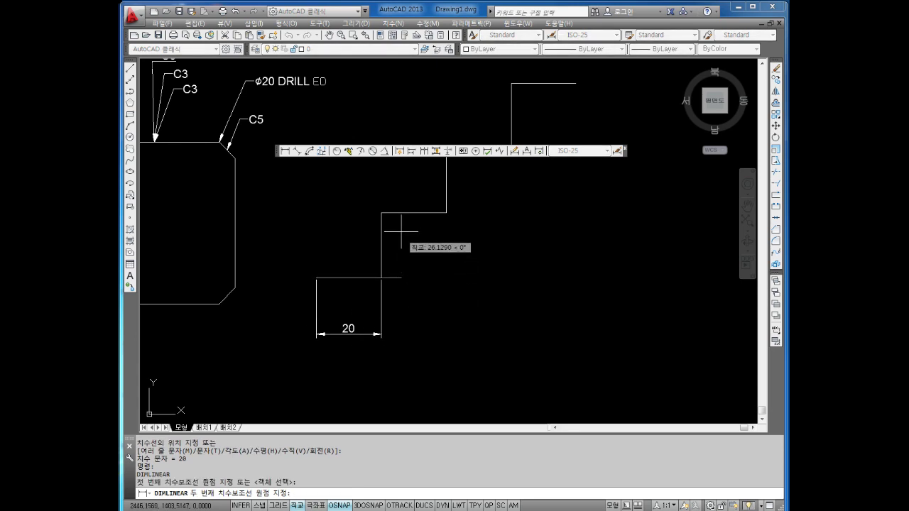
{"action": "left_click", "coordinate": [415, 213]}
{"action": "left_click", "coordinate": [414, 360]}
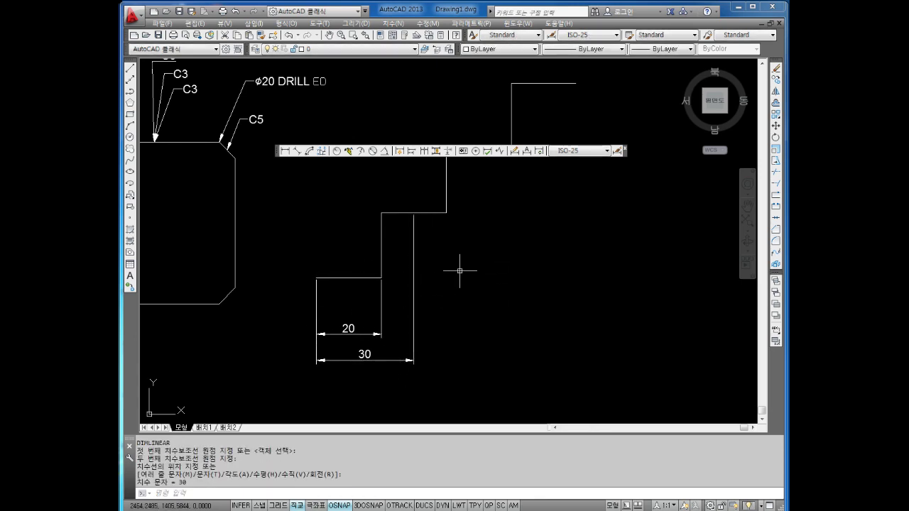
Add two more linear 20 dimensions for the next and upper steps.
{"action": "key", "text": "Return"}
{"action": "left_click", "coordinate": [382, 212]}
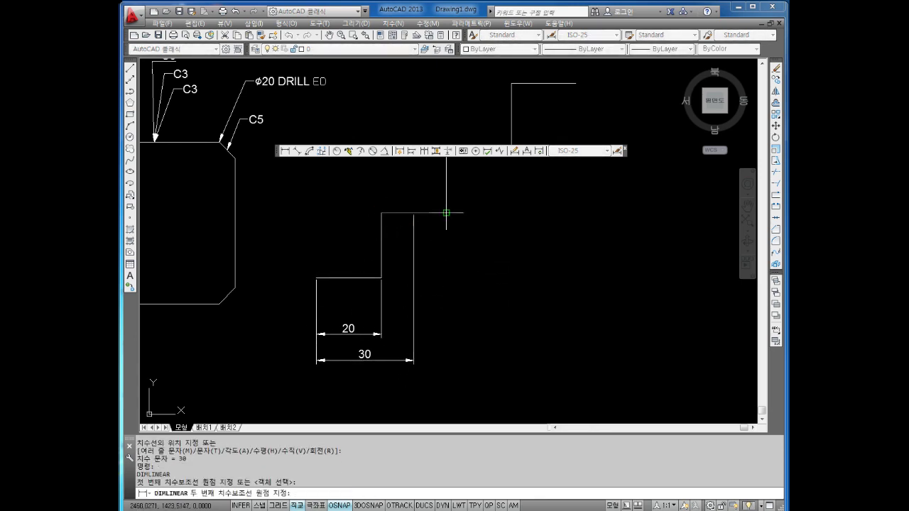
{"action": "left_click", "coordinate": [446, 213]}
{"action": "scroll", "coordinate": [425, 239], "scroll_direction": "down", "scroll_amount": 2}
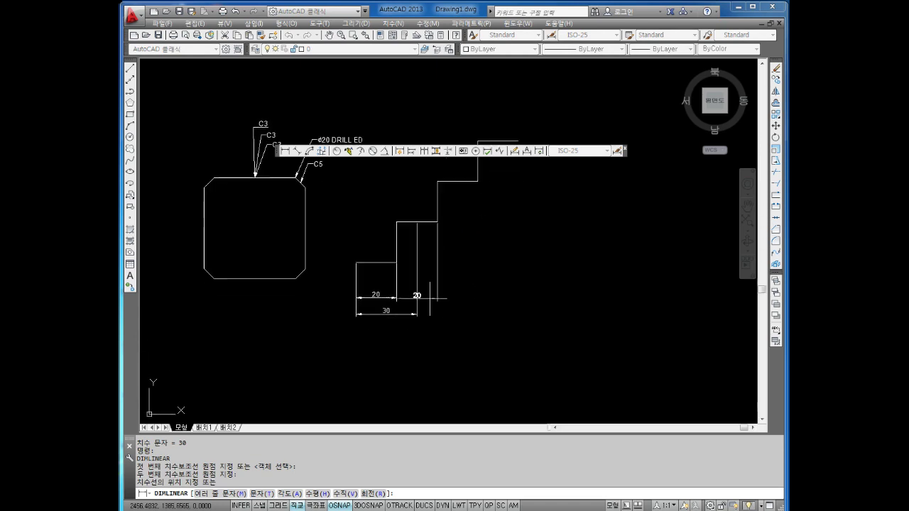
{"action": "left_click", "coordinate": [418, 339]}
{"action": "key", "text": "Return"}
{"action": "left_click", "coordinate": [438, 181]}
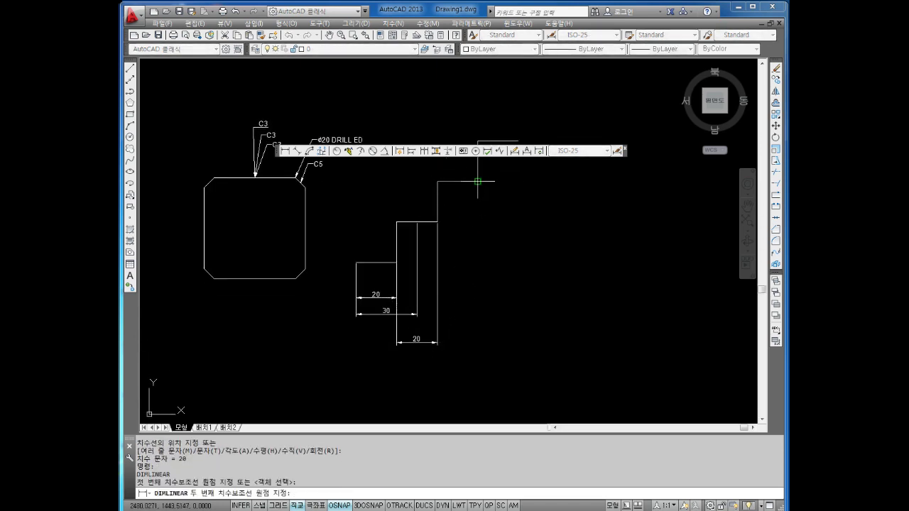
{"action": "left_click", "coordinate": [477, 182]}
{"action": "left_click", "coordinate": [455, 219]}
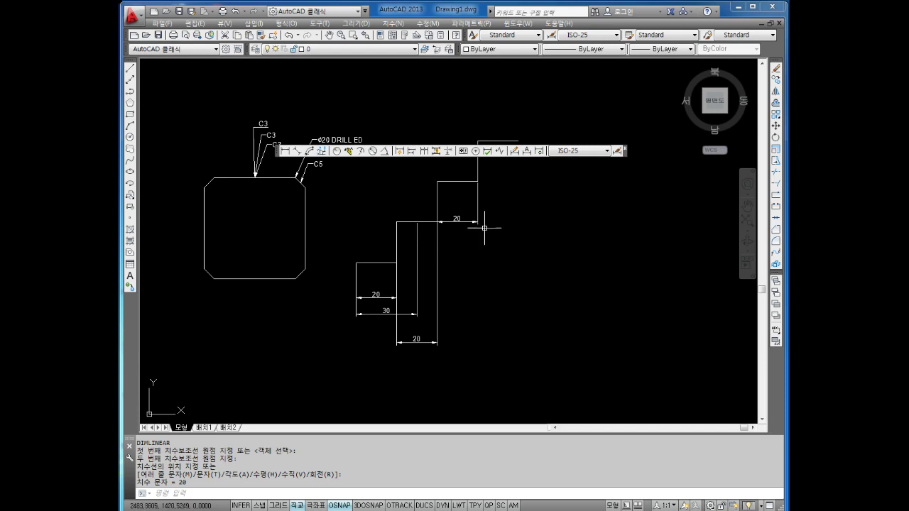
{"action": "key", "text": "Escape"}
Lower the upper 20 dimension's line using its grip.
{"action": "left_click", "coordinate": [466, 218]}
{"action": "left_click", "coordinate": [456, 218]}
{"action": "left_click", "coordinate": [457, 242]}
{"action": "key", "text": "Escape"}
{"action": "key", "text": "Escape"}
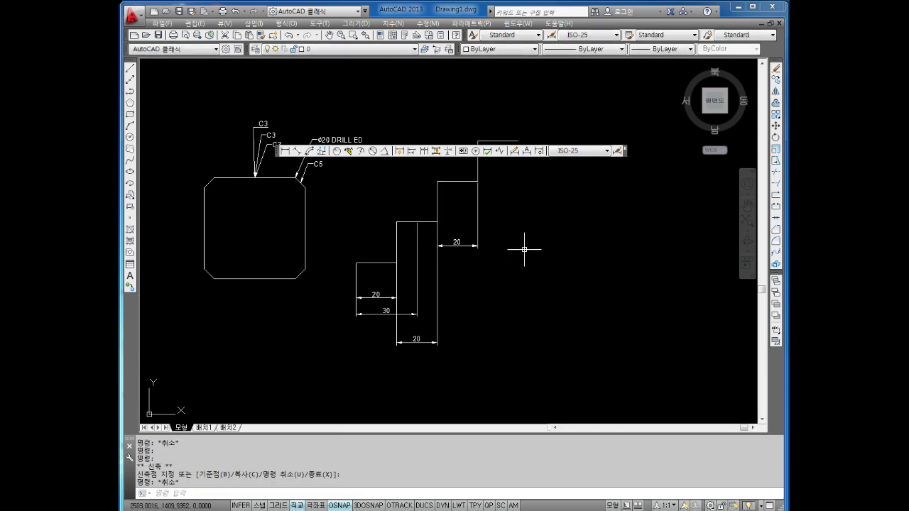
{"action": "mouse_move", "coordinate": [473, 253]}
{"action": "middle_mouse_down"}
{"action": "mouse_move", "coordinate": [473, 279]}
{"action": "mouse_move", "coordinate": [425, 233]}
{"action": "middle_mouse_up"}
Select the upper 20 dimension and stretch its dimension line lower via the end grip.
{"action": "scroll", "coordinate": [463, 263], "scroll_direction": "up", "scroll_amount": 3}
{"action": "scroll", "coordinate": [422, 313], "scroll_direction": "down", "scroll_amount": 2}
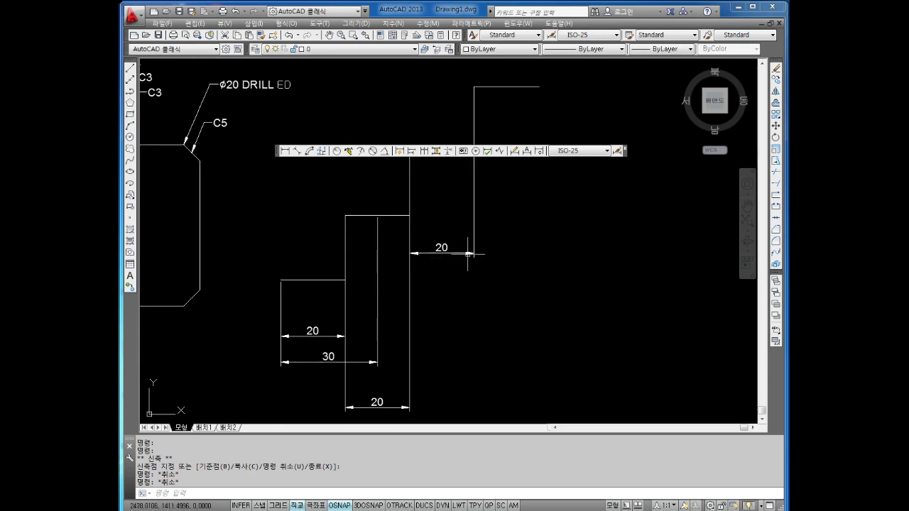
{"action": "key", "text": "Escape"}
{"action": "key", "text": "Escape"}
{"action": "left_click", "coordinate": [505, 217]}
{"action": "left_click", "coordinate": [462, 262]}
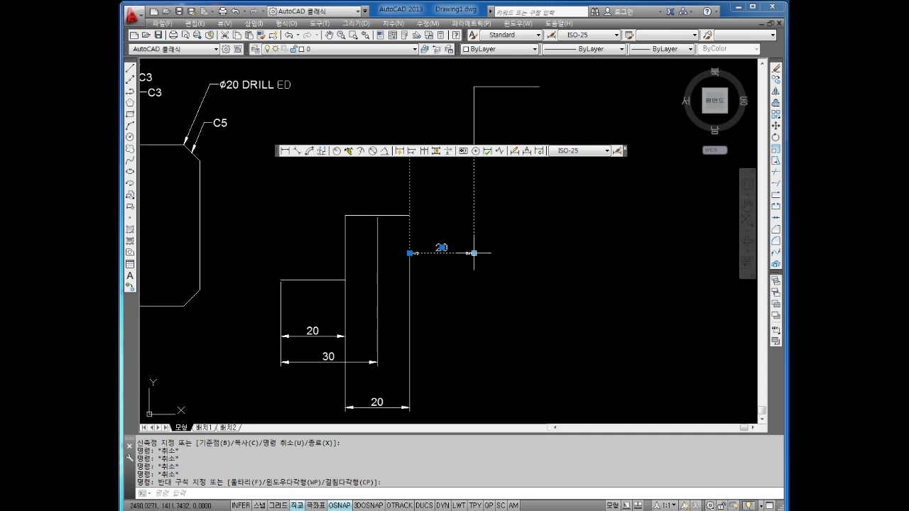
{"action": "left_click", "coordinate": [473, 253]}
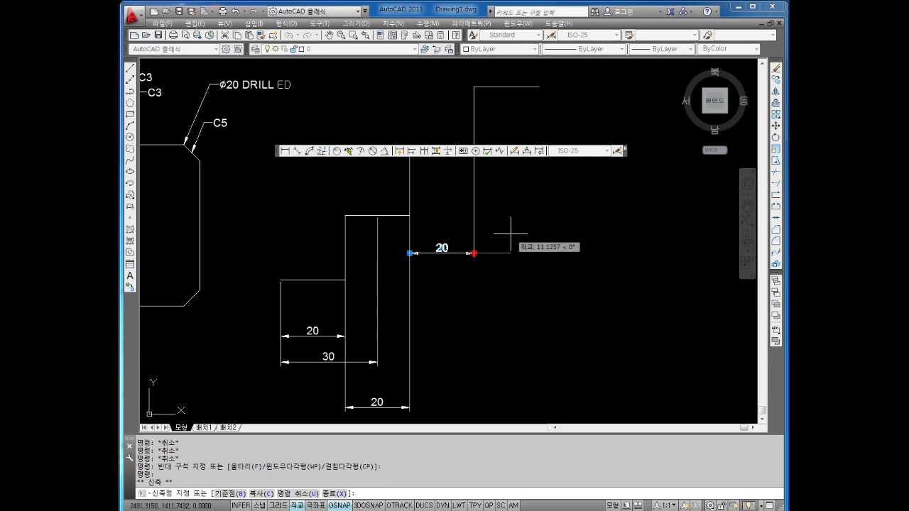
{"action": "left_click", "coordinate": [491, 290]}
{"action": "scroll", "coordinate": [472, 292], "scroll_direction": "up", "scroll_amount": 4}
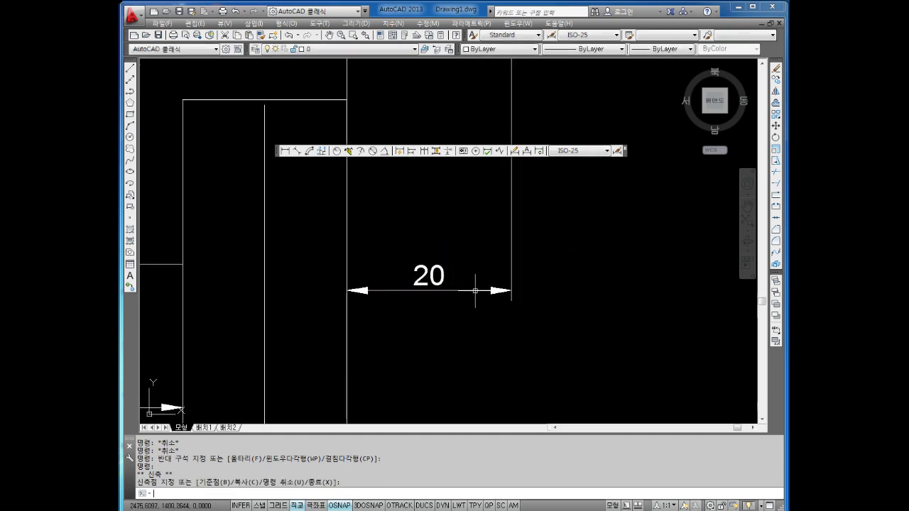
{"action": "key", "text": "Escape"}
{"action": "key", "text": "Escape"}
Reselect the 20 dimension and raise its dimension line to a new height.
{"action": "left_click", "coordinate": [476, 290]}
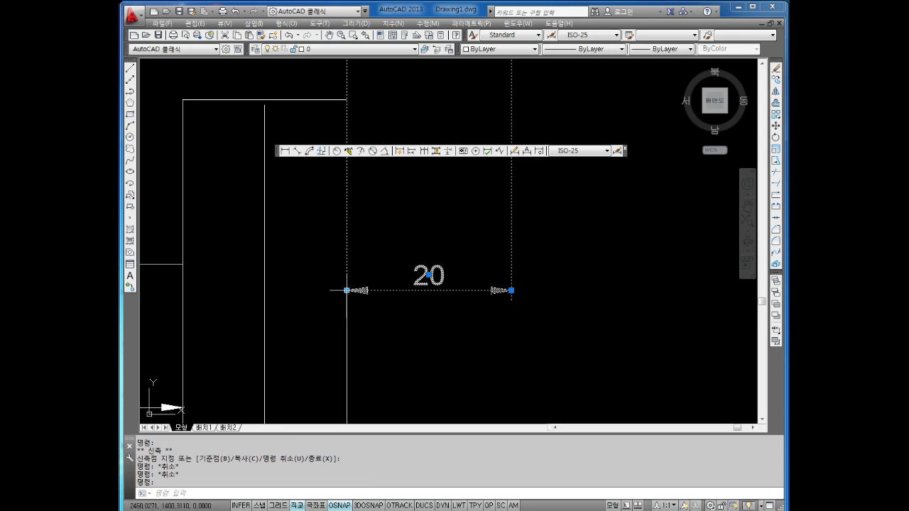
{"action": "left_click", "coordinate": [346, 291]}
{"action": "left_click", "coordinate": [307, 214]}
{"action": "key", "text": "Escape"}
{"action": "key", "text": "Escape"}
{"action": "scroll", "coordinate": [348, 235], "scroll_direction": "down", "scroll_amount": 4}
{"action": "key", "text": "Escape"}
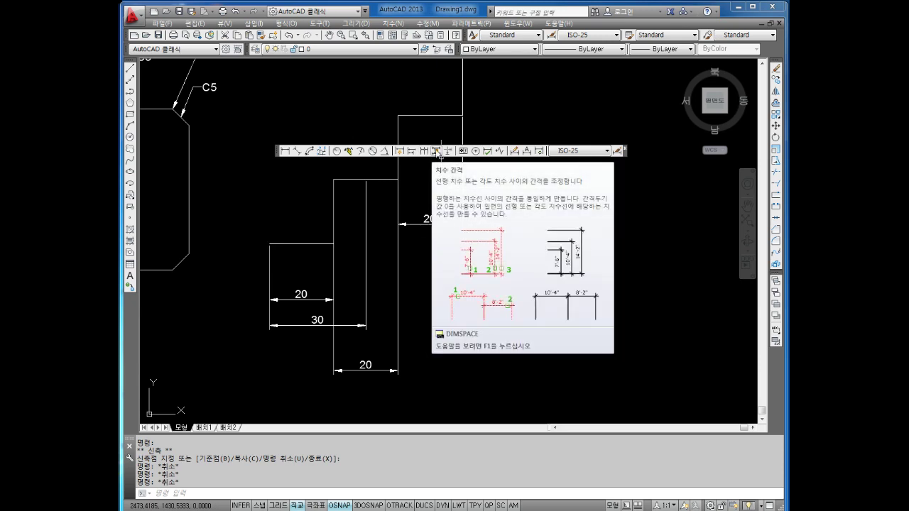
{"action": "left_click", "coordinate": [436, 151]}
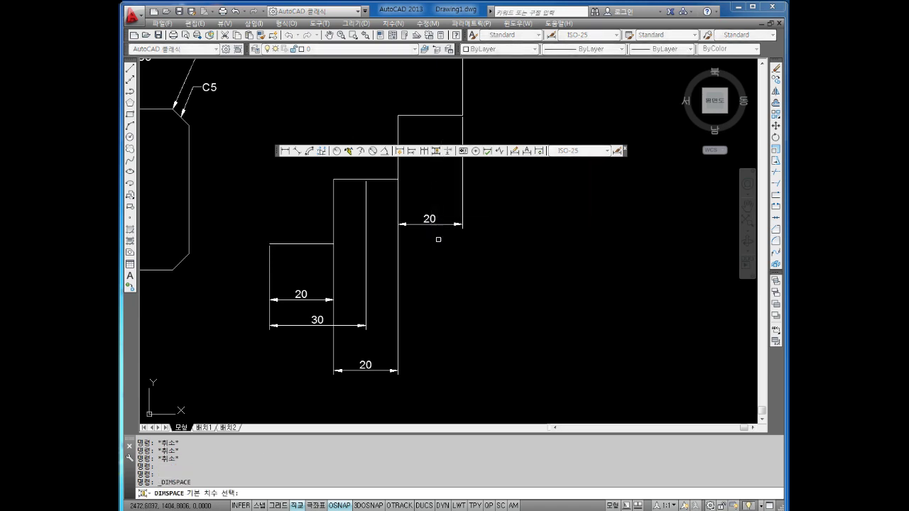
{"action": "left_click", "coordinate": [425, 220]}
{"action": "left_click", "coordinate": [305, 302]}
{"action": "left_click", "coordinate": [318, 320]}
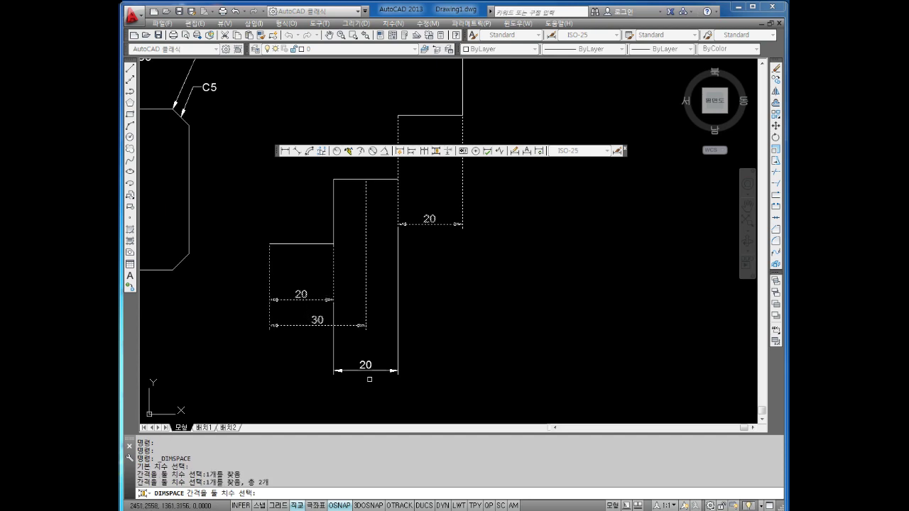
{"action": "left_click", "coordinate": [363, 371]}
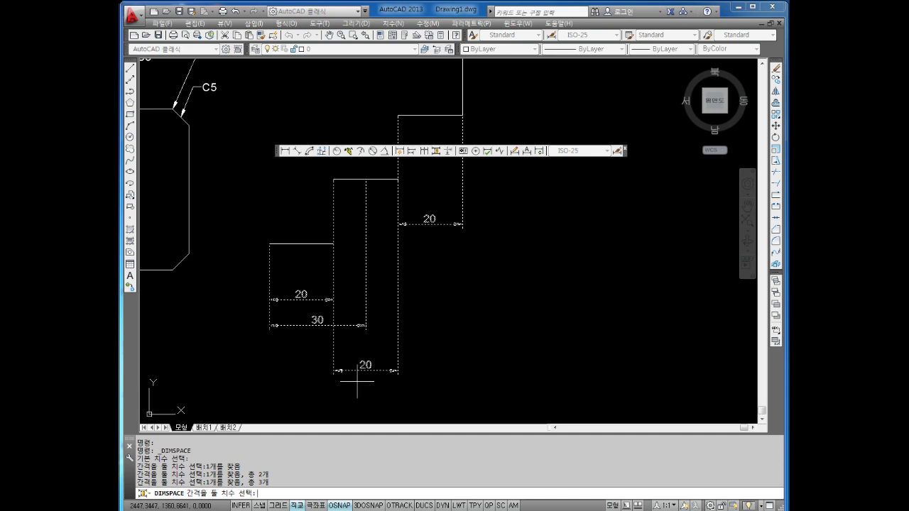
{"action": "key", "text": "Return"}
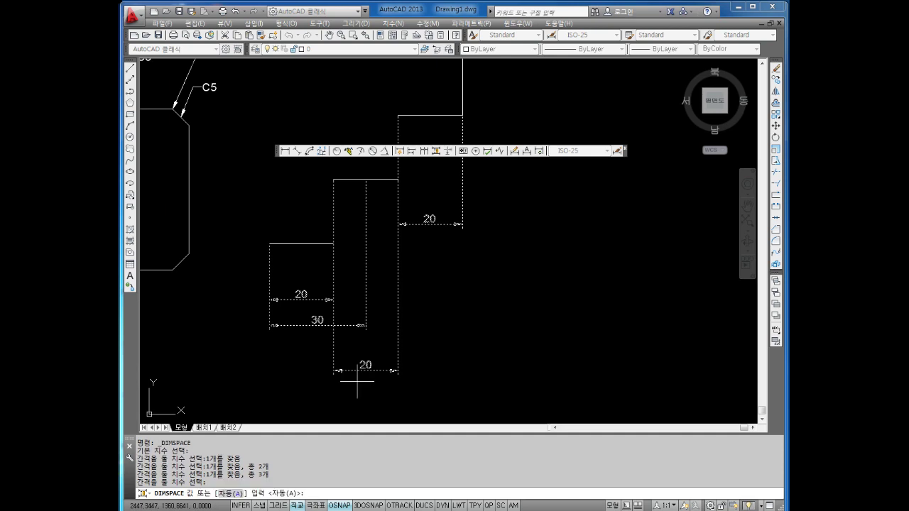
{"action": "type", "text": "A"}
{"action": "key", "text": "Return"}
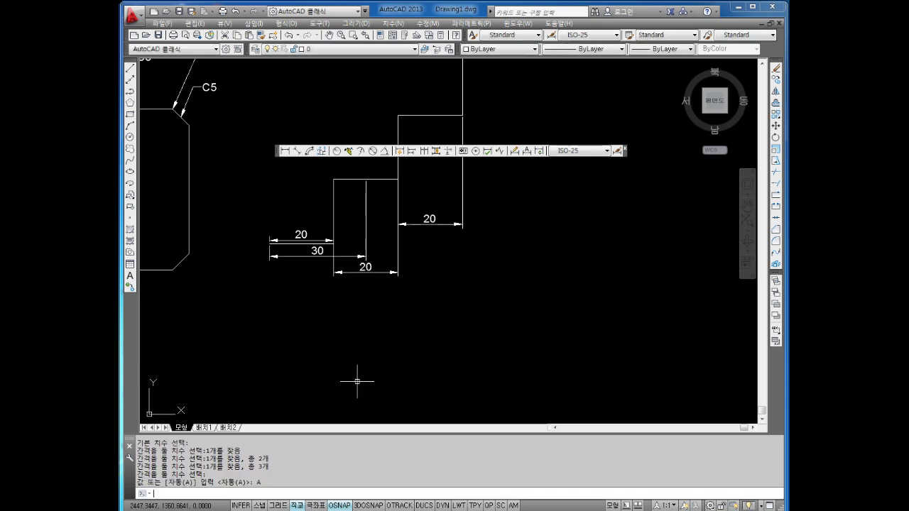
{"action": "key", "text": "Escape"}
{"action": "key", "text": "Escape"}
{"action": "scroll", "coordinate": [327, 301], "scroll_direction": "up", "scroll_amount": 4}
{"action": "middle_click_drag", "start_coordinate": [326, 300], "coordinate": [408, 334]}
{"action": "left_click", "coordinate": [624, 178]}
{"action": "left_click", "coordinate": [601, 256]}
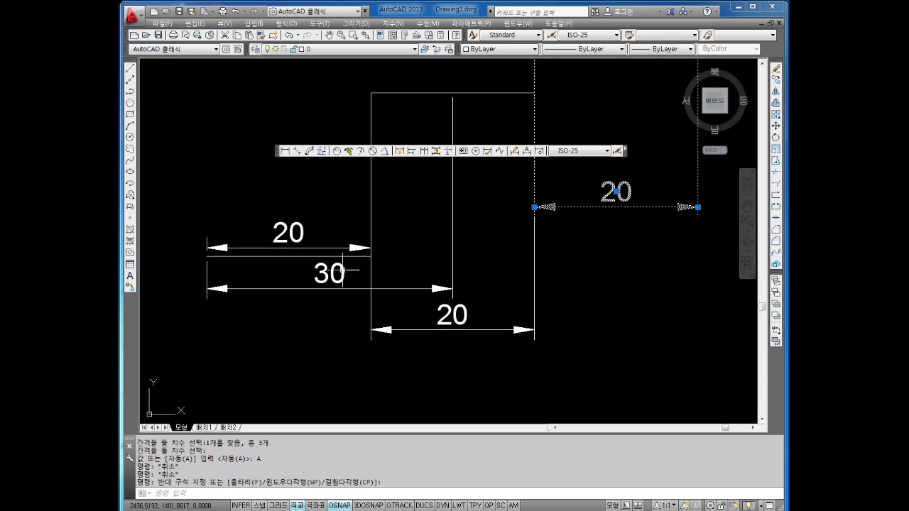
{"action": "scroll", "coordinate": [368, 257], "scroll_direction": "down", "scroll_amount": 2}
{"action": "key", "text": "Escape"}
{"action": "type", "text": "u"}
{"action": "key", "text": "Return"}
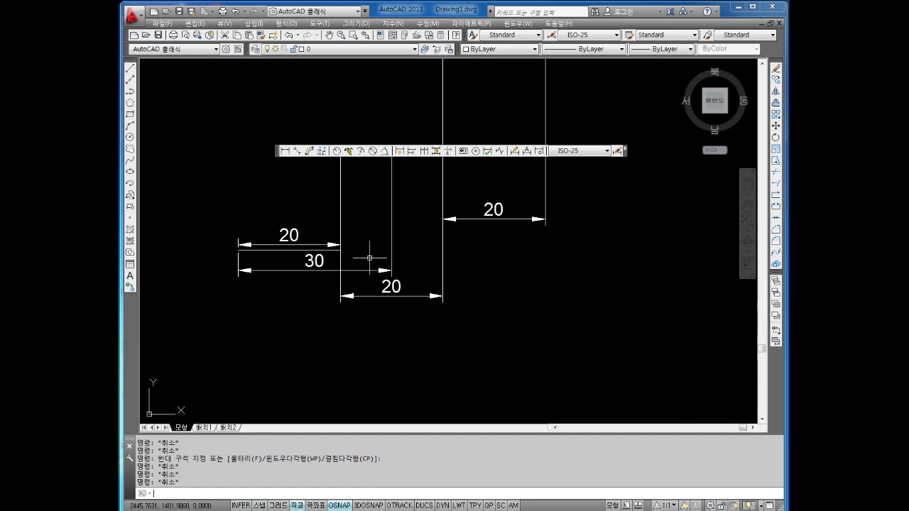
{"action": "type", "text": "u"}
{"action": "key", "text": "Return"}
{"action": "type", "text": "u"}
{"action": "key", "text": "Return"}
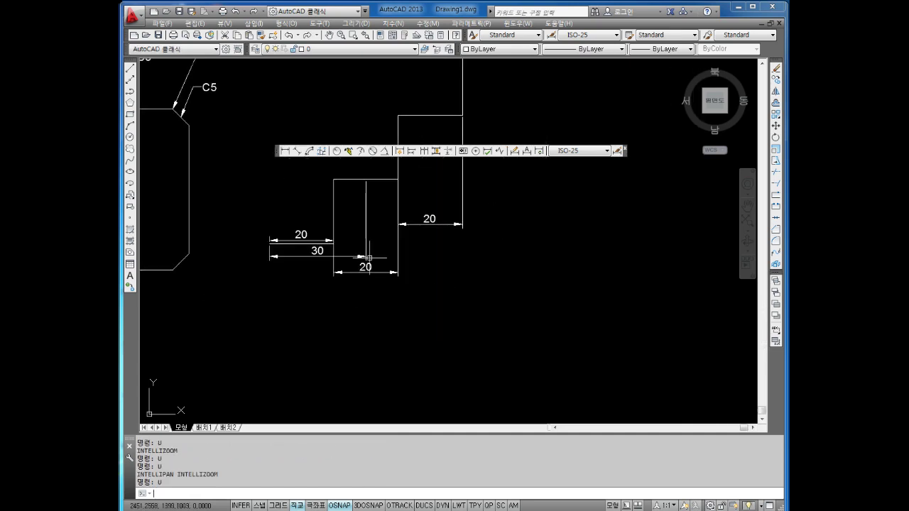
{"action": "key", "text": "Return"}
{"action": "key", "text": "Escape"}
{"action": "key", "text": "Escape"}
{"action": "key", "text": "Escape"}
{"action": "key", "text": "Escape"}
{"action": "key", "text": "Escape"}
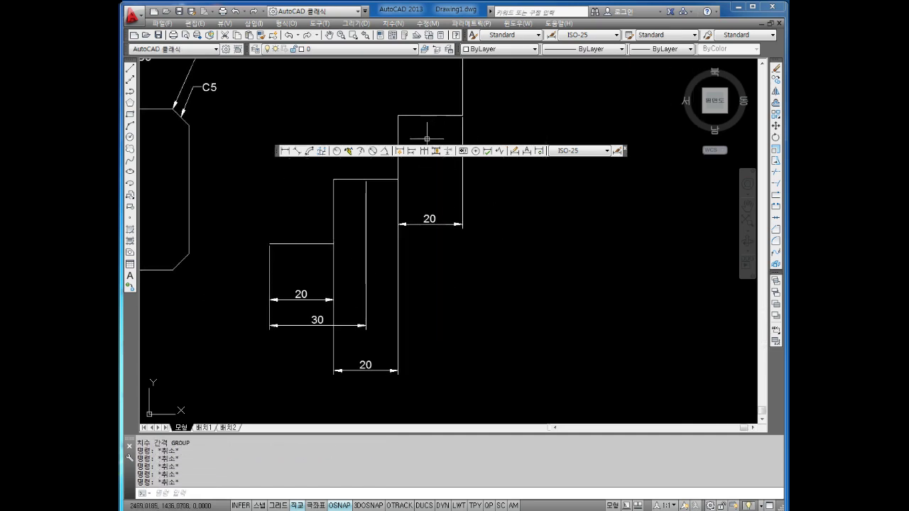
Space the 30 and 20 dimensions from the bottom 20 base using automatic spacing.
{"action": "left_click", "coordinate": [437, 151]}
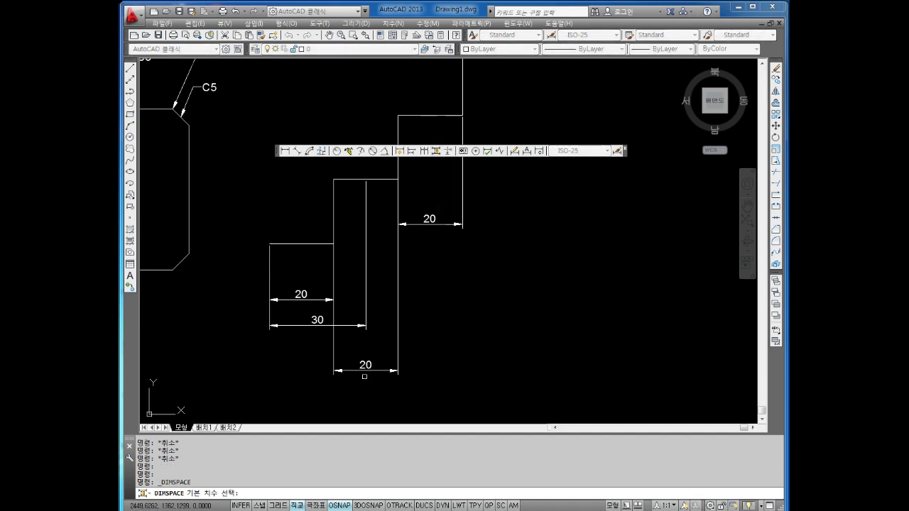
{"action": "left_click", "coordinate": [338, 365]}
{"action": "left_click", "coordinate": [308, 323]}
{"action": "left_click", "coordinate": [305, 332]}
{"action": "left_click", "coordinate": [308, 300]}
{"action": "left_click", "coordinate": [431, 225]}
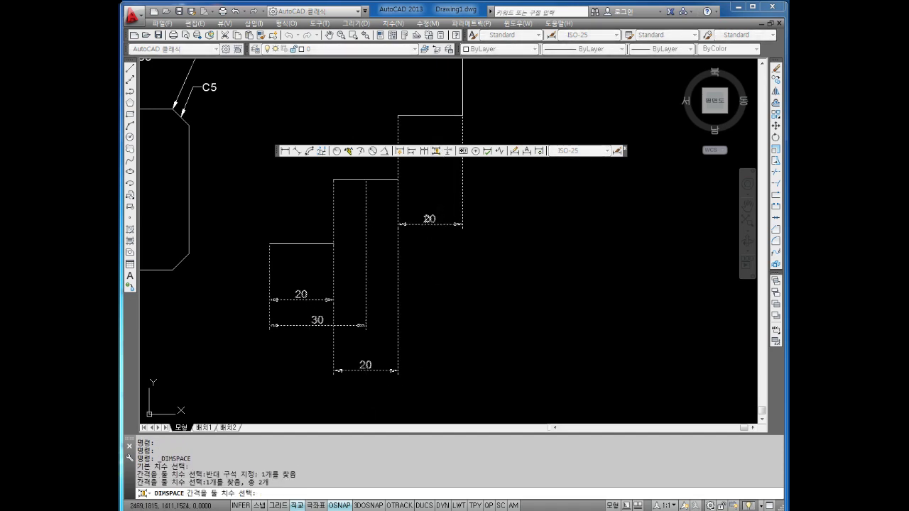
{"action": "key", "text": "Return"}
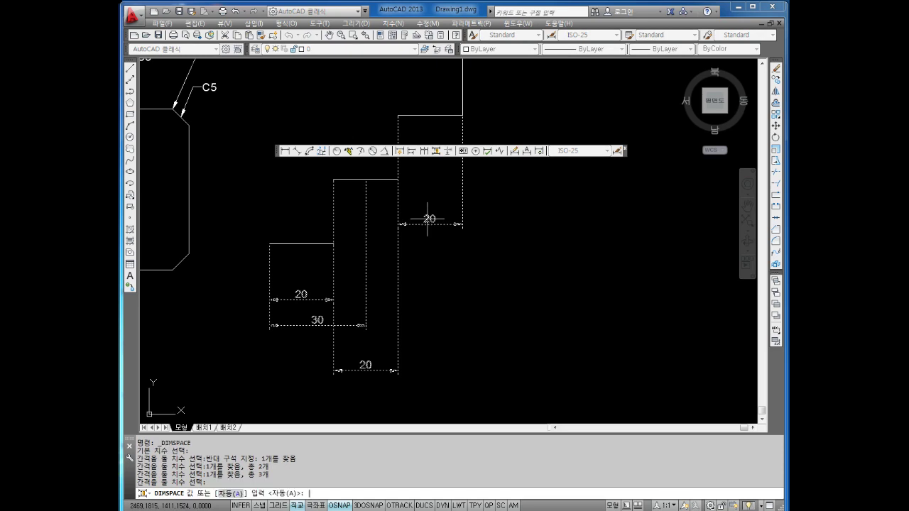
{"action": "key", "text": "Return"}
{"action": "key", "text": "Escape"}
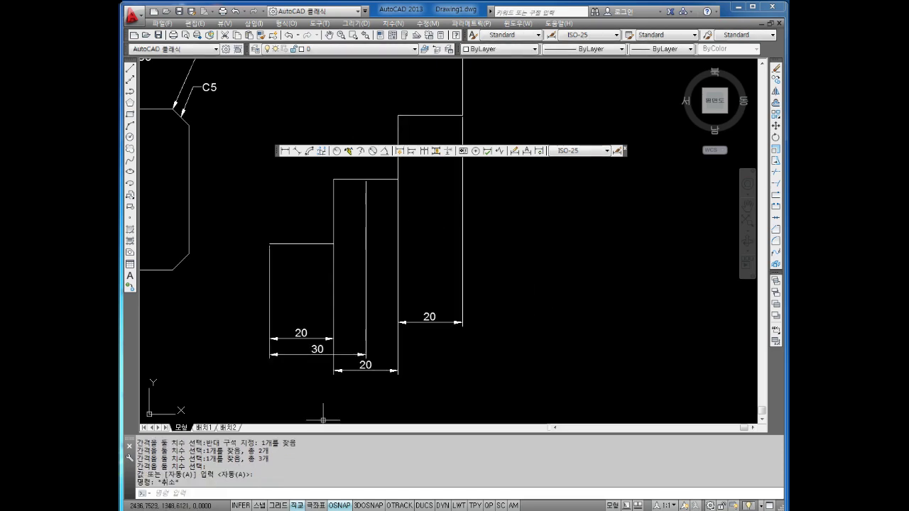
Window-select the staircase lines and dimensions, then clear the selection.
{"action": "left_click", "coordinate": [398, 365]}
{"action": "left_click", "coordinate": [332, 363]}
{"action": "key", "text": "Escape"}
{"action": "left_click", "coordinate": [431, 360]}
{"action": "left_click", "coordinate": [367, 390]}
{"action": "left_click", "coordinate": [331, 307]}
{"action": "left_click", "coordinate": [293, 402]}
{"action": "left_click", "coordinate": [479, 292]}
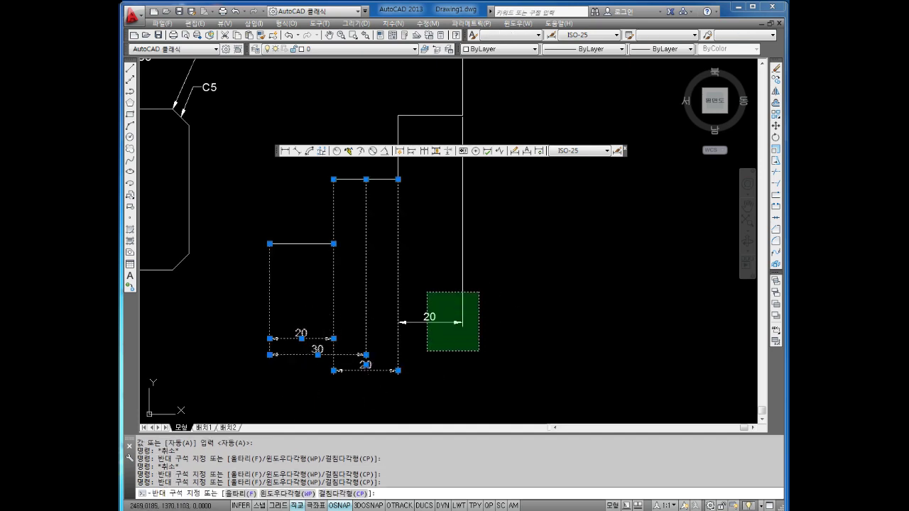
{"action": "key", "text": "Escape"}
{"action": "key", "text": "Escape"}
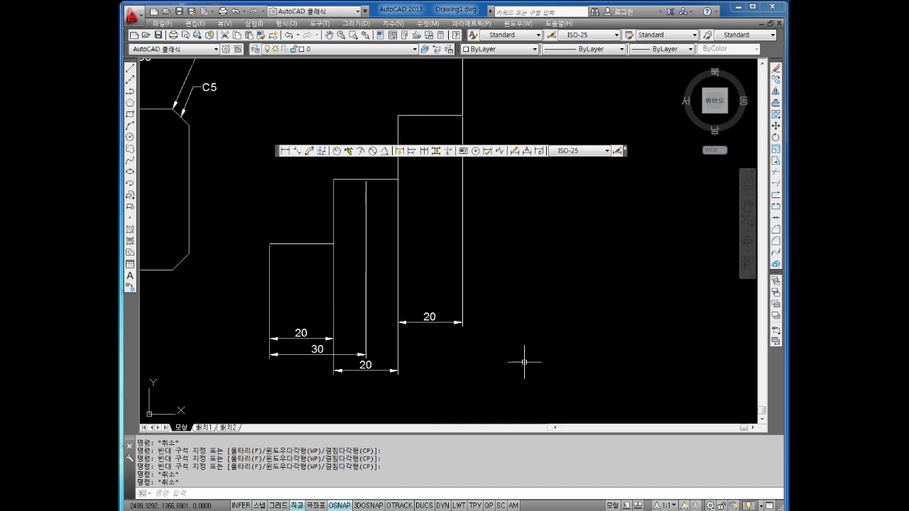
{"action": "scroll", "coordinate": [538, 331], "scroll_direction": "down", "scroll_amount": 5}
{"action": "scroll", "coordinate": [486, 284], "scroll_direction": "up", "scroll_amount": 5}
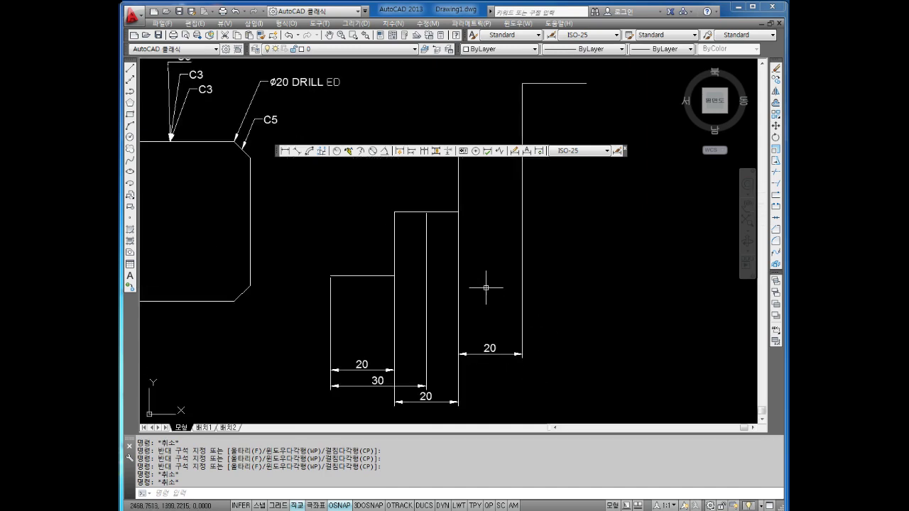
Crossing-select the staircase dimensions and set their color to Red.
{"action": "middle_click_drag", "start_coordinate": [485, 284], "coordinate": [482, 254]}
{"action": "key", "text": "Escape"}
{"action": "key", "text": "Escape"}
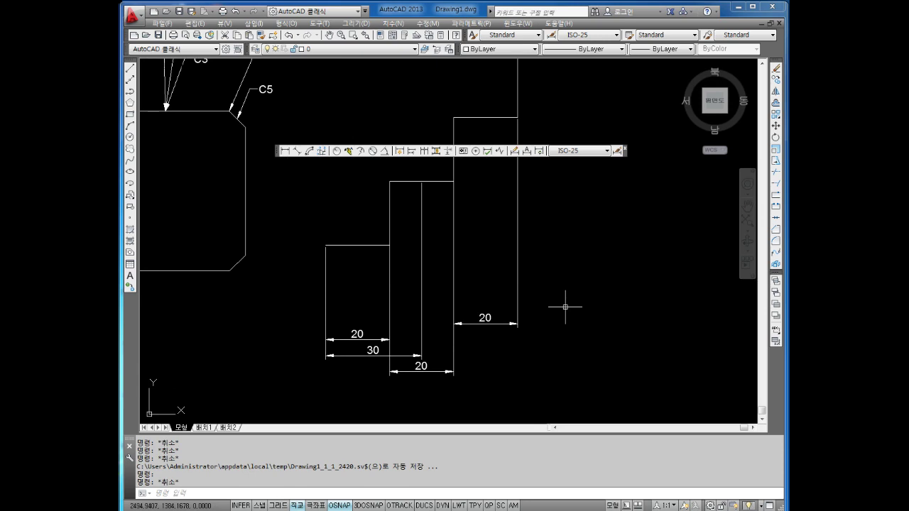
{"action": "left_click", "coordinate": [567, 286]}
{"action": "left_click", "coordinate": [352, 373]}
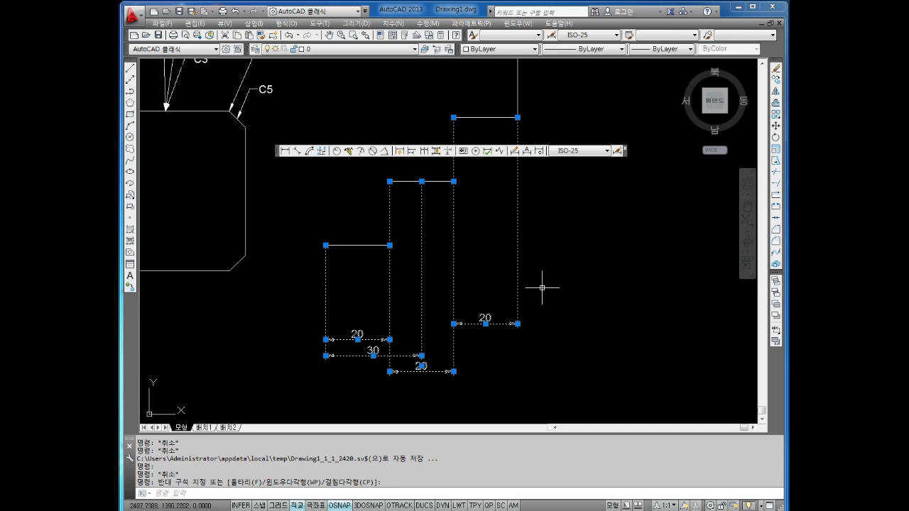
{"action": "key", "text": "Escape"}
{"action": "key", "text": "Escape"}
{"action": "left_click", "coordinate": [242, 384]}
{"action": "left_click", "coordinate": [242, 384]}
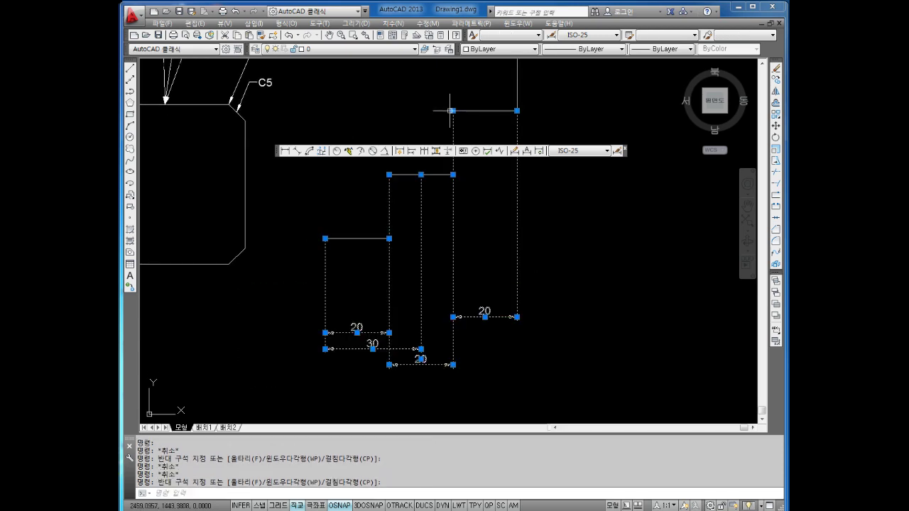
{"action": "left_click", "coordinate": [501, 48]}
{"action": "left_click", "coordinate": [480, 76]}
{"action": "key", "text": "Escape"}
{"action": "key", "text": "Escape"}
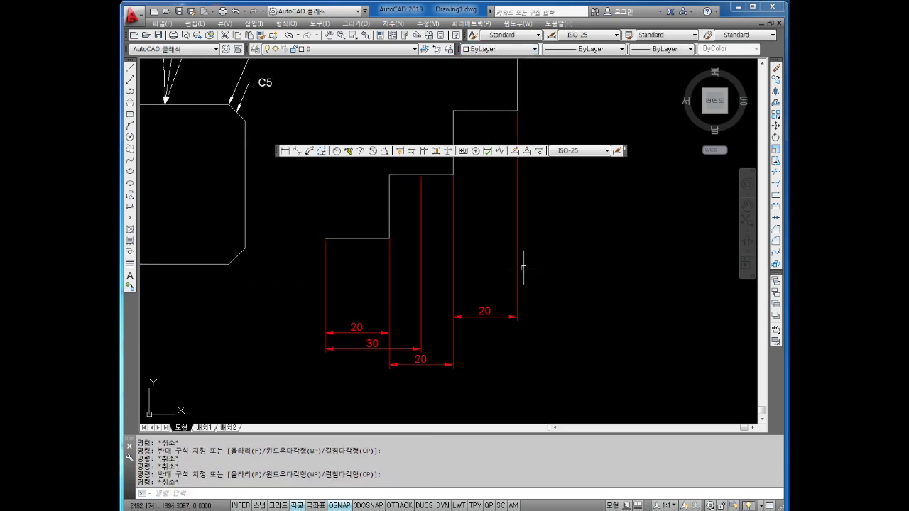
Crossing-select the staircase dimensions again, then clear the selection.
{"action": "scroll", "coordinate": [542, 263], "scroll_direction": "up", "scroll_amount": 2}
{"action": "middle_click_drag", "start_coordinate": [520, 289], "coordinate": [564, 288]}
{"action": "left_click", "coordinate": [584, 289]}
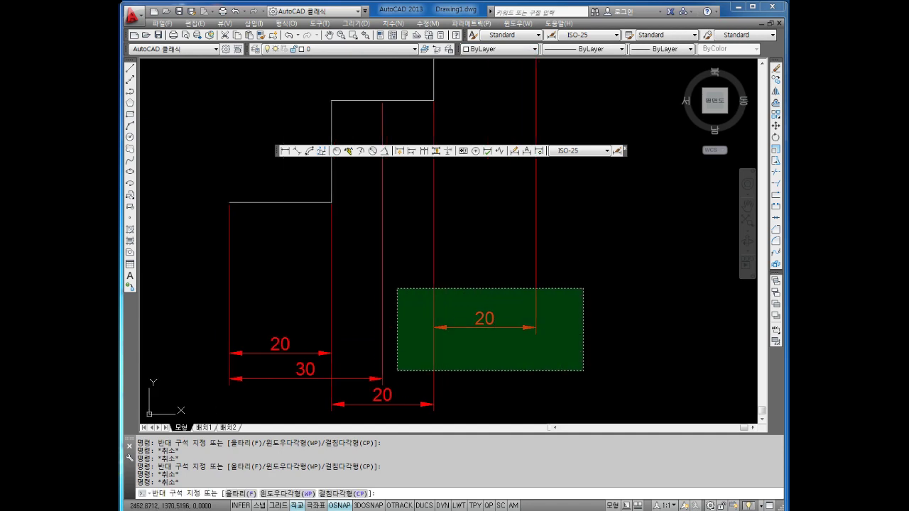
{"action": "middle_click_drag", "start_coordinate": [400, 375], "coordinate": [514, 305]}
{"action": "left_click", "coordinate": [298, 243]}
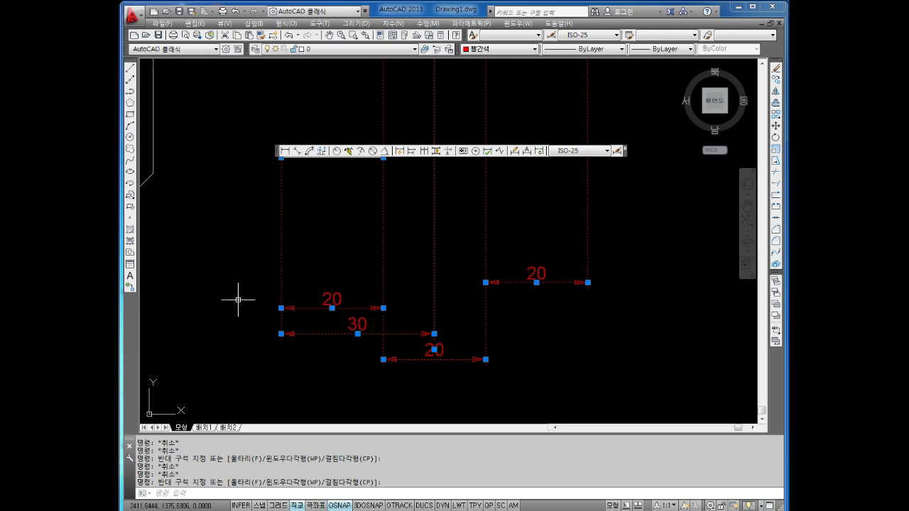
{"action": "scroll", "coordinate": [377, 234], "scroll_direction": "down", "scroll_amount": 2}
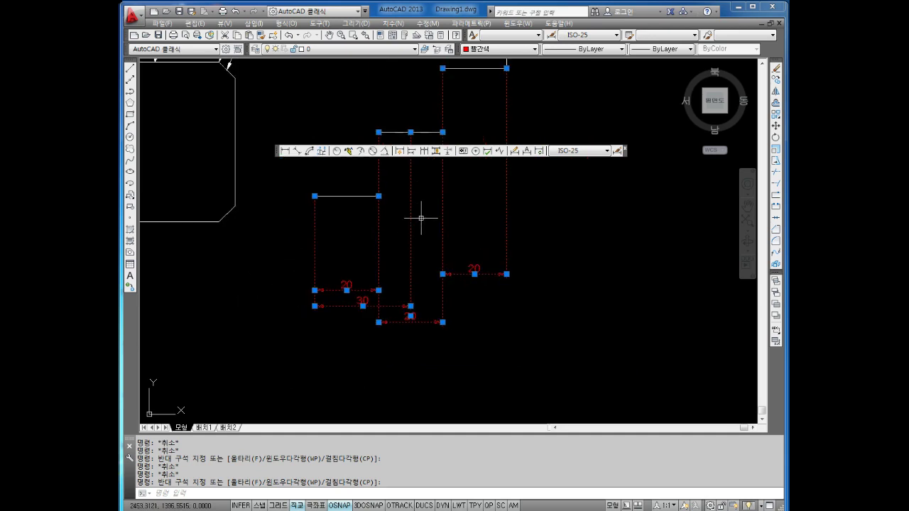
{"action": "key", "text": "Escape"}
Recolor the selected staircase dimensions from Red to Magenta.
{"action": "left_click", "coordinate": [567, 341]}
{"action": "left_click", "coordinate": [389, 245]}
{"action": "left_click", "coordinate": [500, 49]}
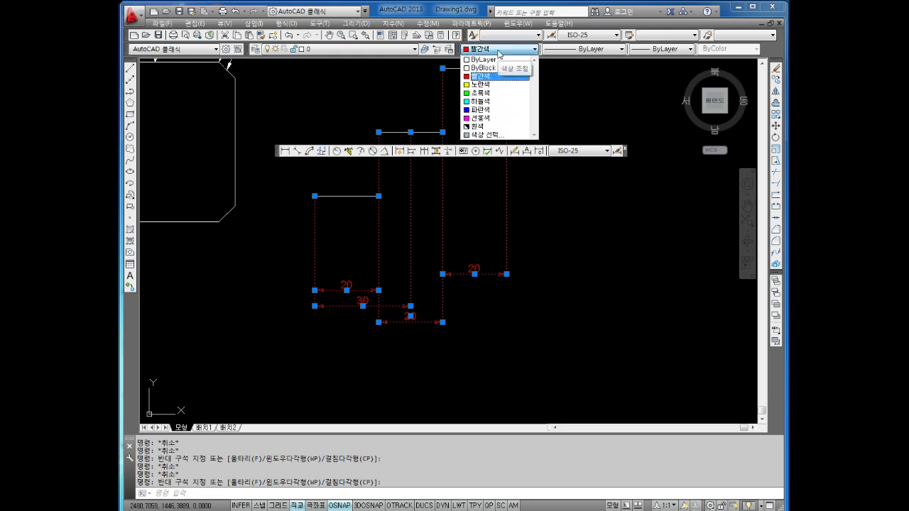
{"action": "left_click", "coordinate": [483, 118]}
{"action": "key", "text": "Escape"}
Window-select the staircase dimensions once more, then clear the selection.
{"action": "left_click", "coordinate": [579, 256]}
{"action": "left_click", "coordinate": [216, 360]}
{"action": "scroll", "coordinate": [427, 298], "scroll_direction": "up", "scroll_amount": 2}
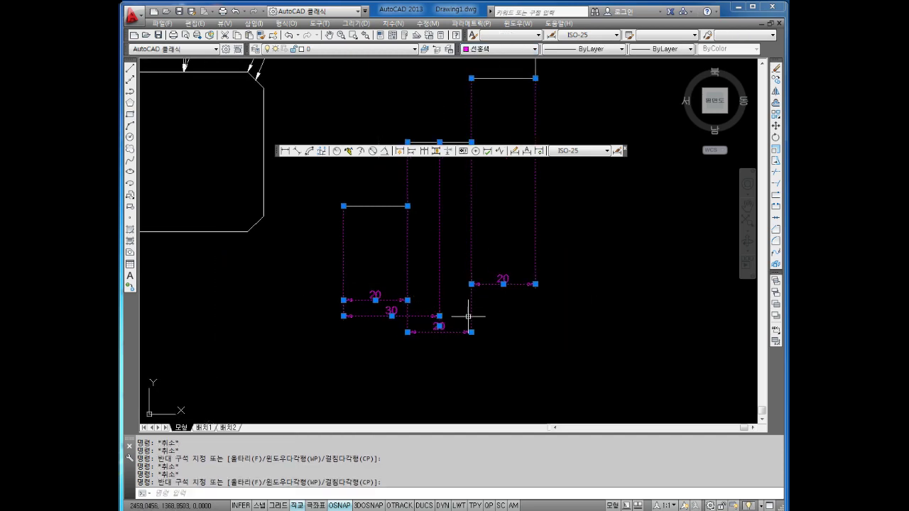
{"action": "key", "text": "Escape"}
{"action": "scroll", "coordinate": [400, 306], "scroll_direction": "up", "scroll_amount": 3}
{"action": "scroll", "coordinate": [400, 306], "scroll_direction": "down", "scroll_amount": 3}
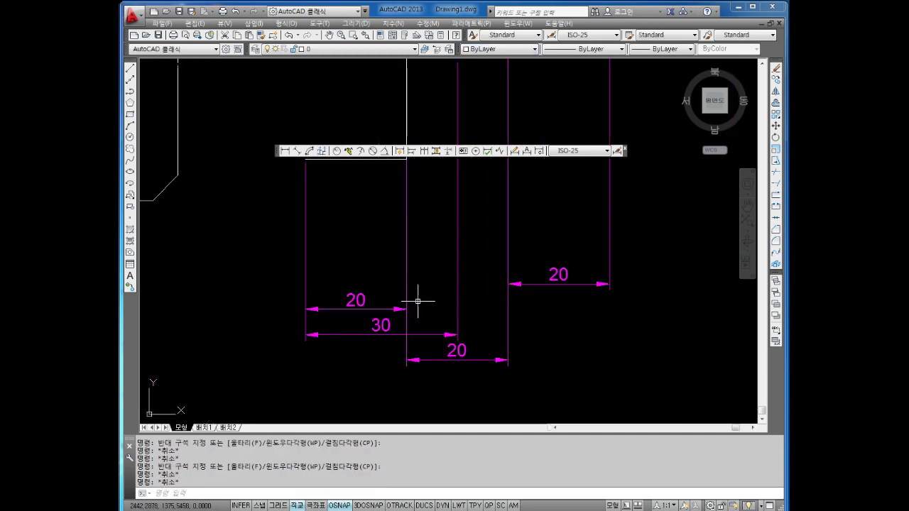